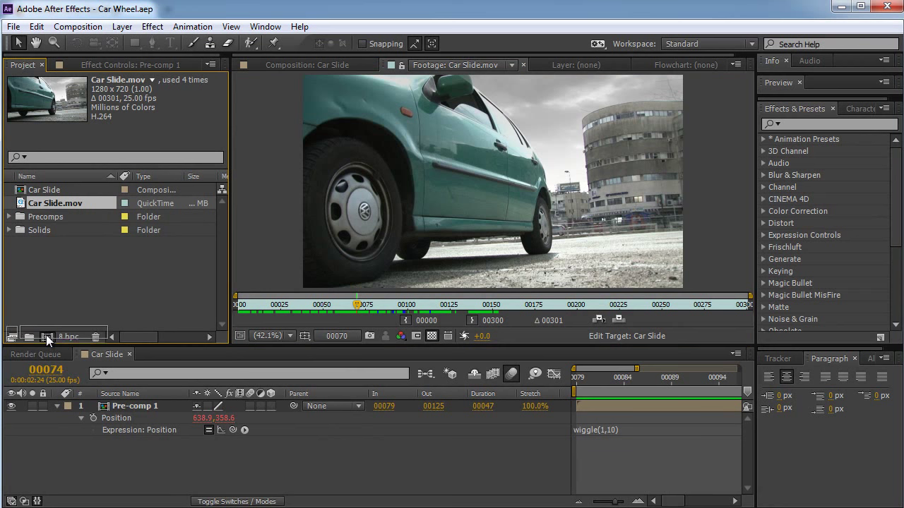
- Send the Car Slide.mov layer to mocha AE and create the Car Slide project for frames 0 to 300, overwriting the existing project file
{"action": "left_click_drag", "start_coordinate": [579, 390], "coordinate": [621, 386]}
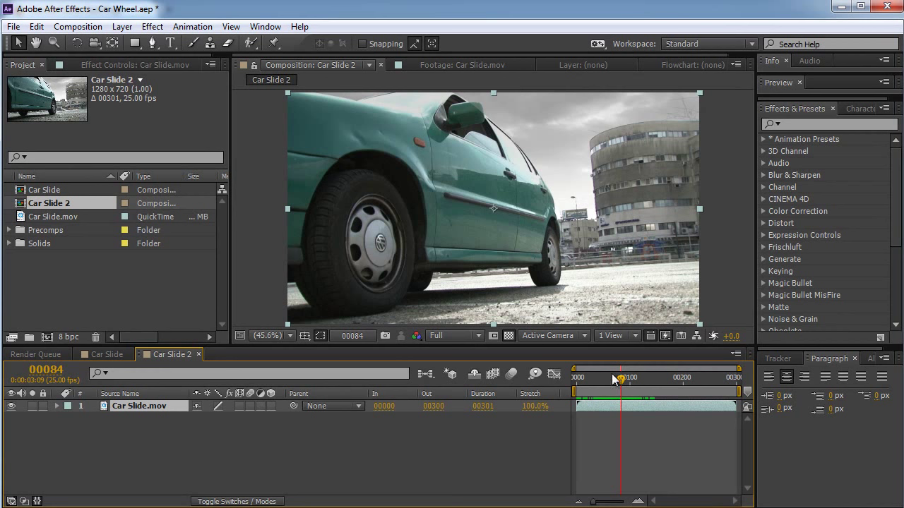
{"action": "mouse_move", "coordinate": [624, 380]}
{"action": "left_mouse_down"}
{"action": "mouse_move", "coordinate": [681, 392]}
{"action": "mouse_move", "coordinate": [618, 390]}
{"action": "mouse_move", "coordinate": [657, 389]}
{"action": "mouse_move", "coordinate": [623, 392]}
{"action": "mouse_move", "coordinate": [645, 391]}
{"action": "mouse_move", "coordinate": [635, 393]}
{"action": "left_mouse_up"}
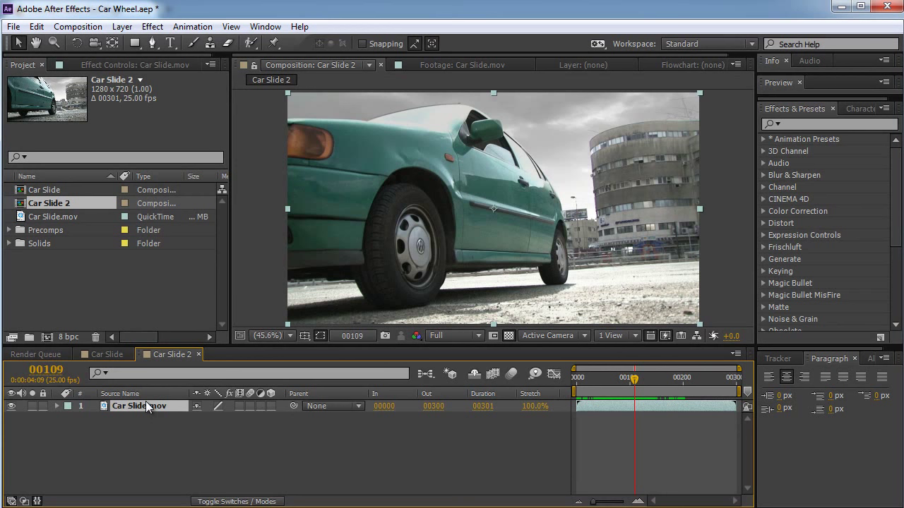
{"action": "left_click", "coordinate": [193, 27]}
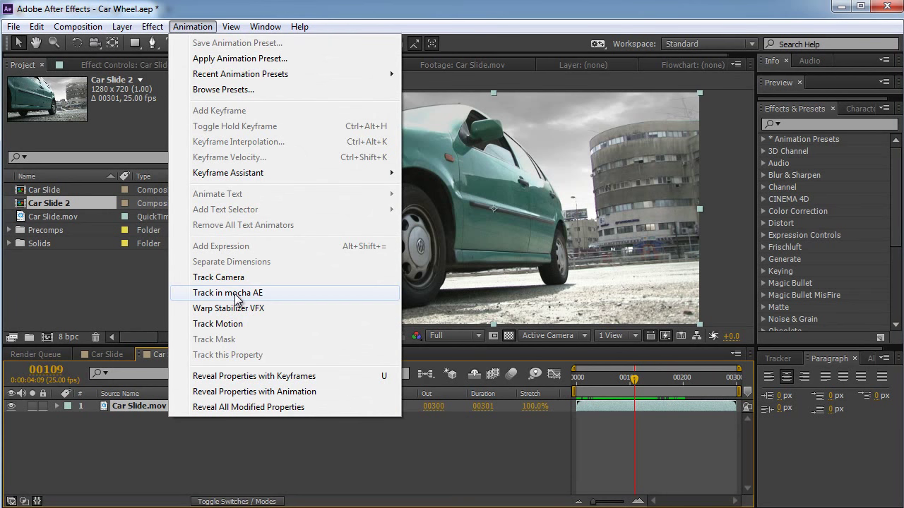
{"action": "left_click", "coordinate": [228, 292]}
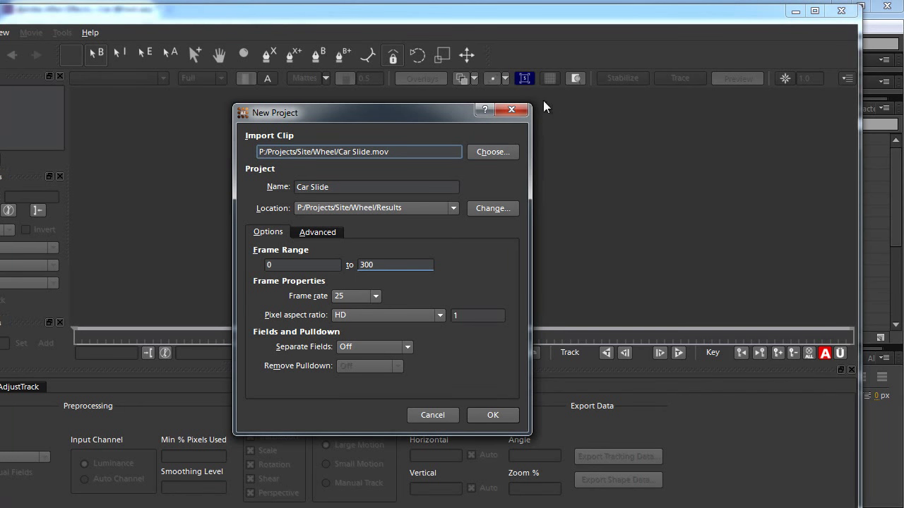
{"action": "left_click", "coordinate": [482, 414]}
{"action": "left_click", "coordinate": [406, 291]}
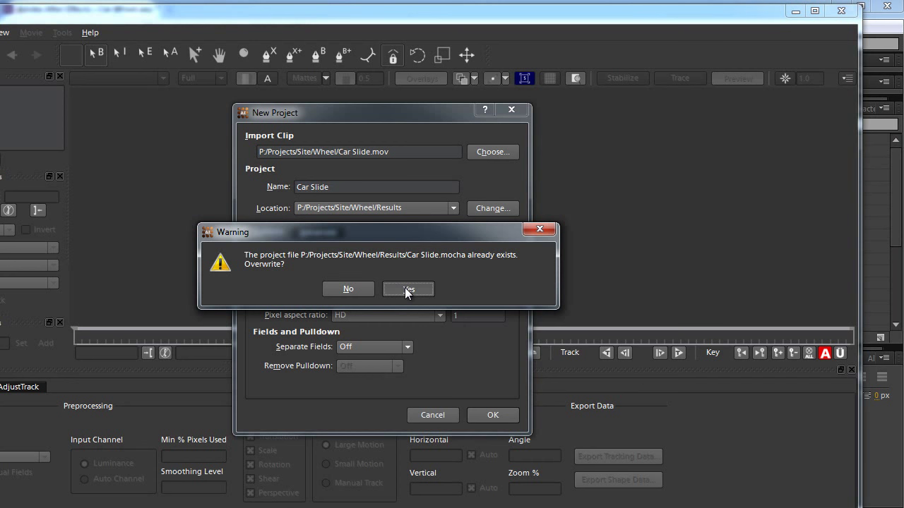
{"action": "left_click_drag", "start_coordinate": [710, 20], "coordinate": [803, 15]}
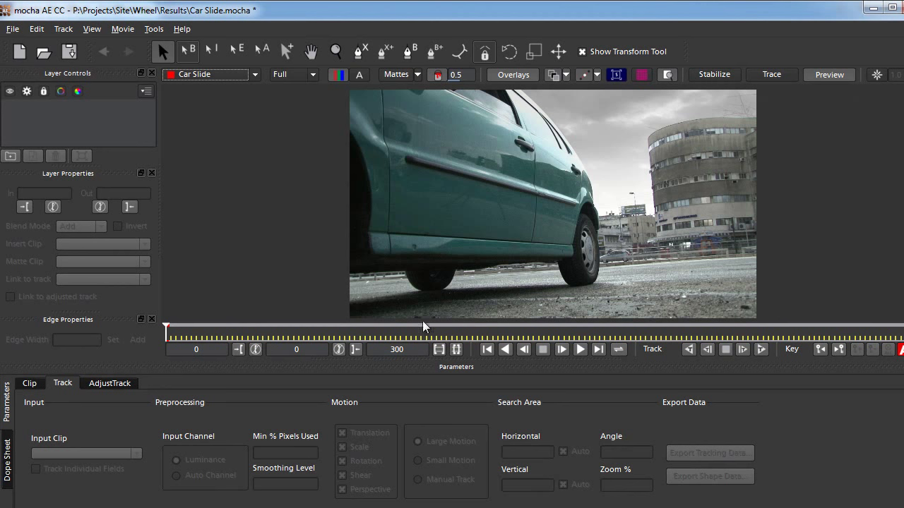
- At frame 100, start an X-Spline with points along the outer side of the car's front wheel arch
{"action": "left_click_drag", "start_coordinate": [167, 332], "coordinate": [420, 341]}
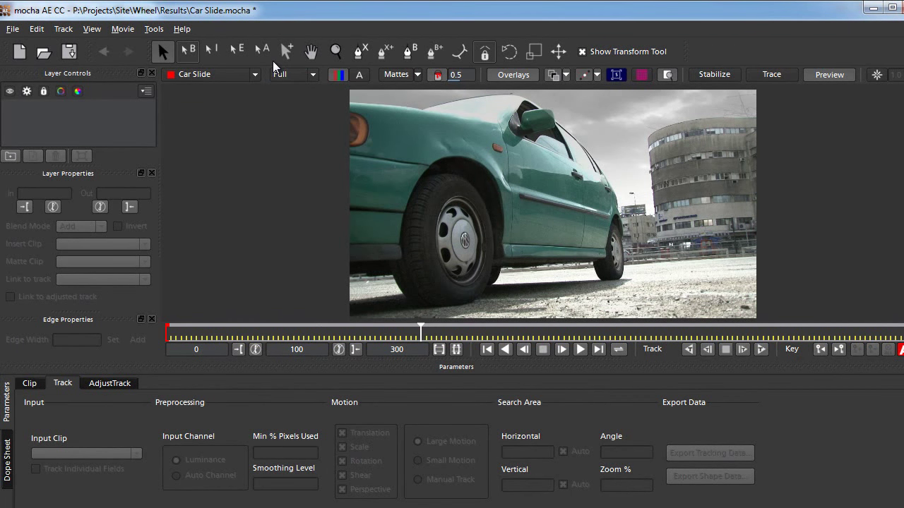
{"action": "left_click", "coordinate": [358, 55]}
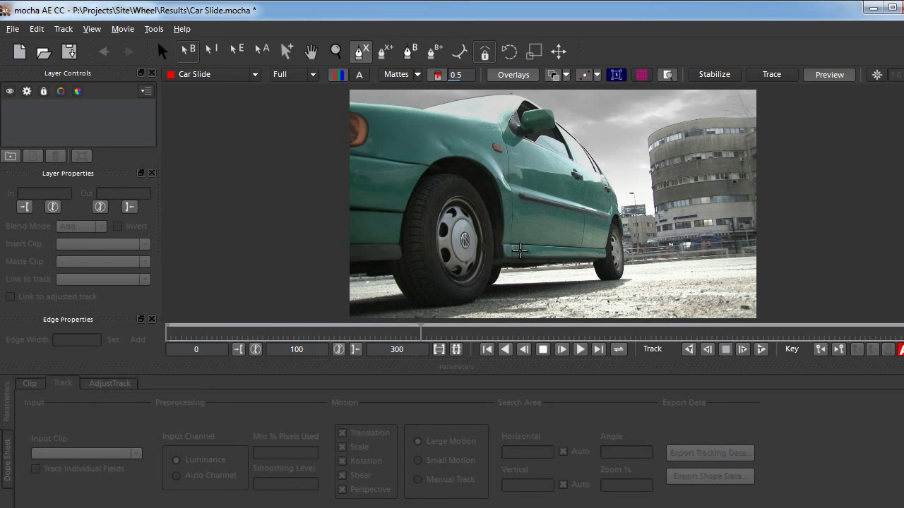
{"action": "left_click", "coordinate": [519, 251]}
{"action": "left_click", "coordinate": [515, 185]}
{"action": "left_click", "coordinate": [463, 150]}
{"action": "left_click_drag", "start_coordinate": [462, 150], "coordinate": [460, 141]}
{"action": "left_click", "coordinate": [381, 187]}
{"action": "left_click", "coordinate": [382, 262]}
{"action": "left_click", "coordinate": [386, 280]}
- Continue the X-Spline along the inner edge of the wheel arch and finish the arch-shaped outline
{"action": "left_click", "coordinate": [412, 278]}
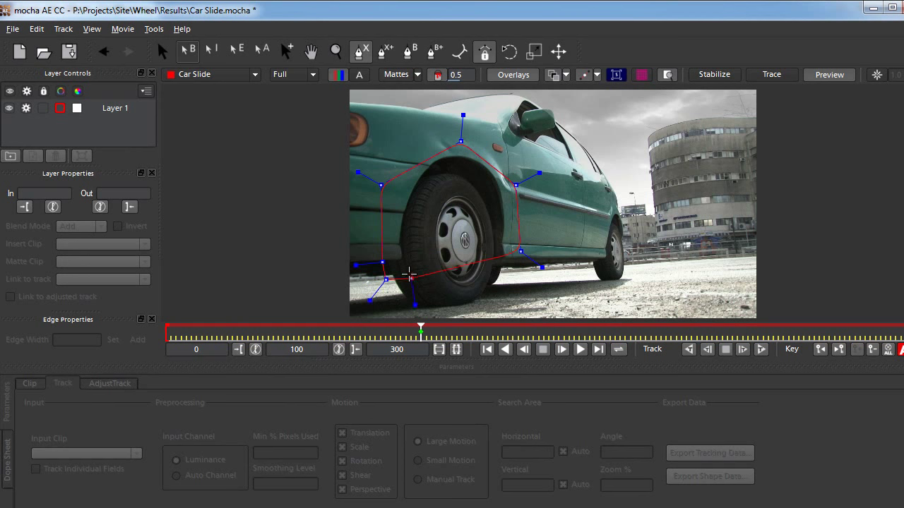
{"action": "left_click", "coordinate": [412, 217]}
{"action": "left_click", "coordinate": [453, 166]}
{"action": "left_click", "coordinate": [489, 182]}
{"action": "left_click", "coordinate": [498, 253]}
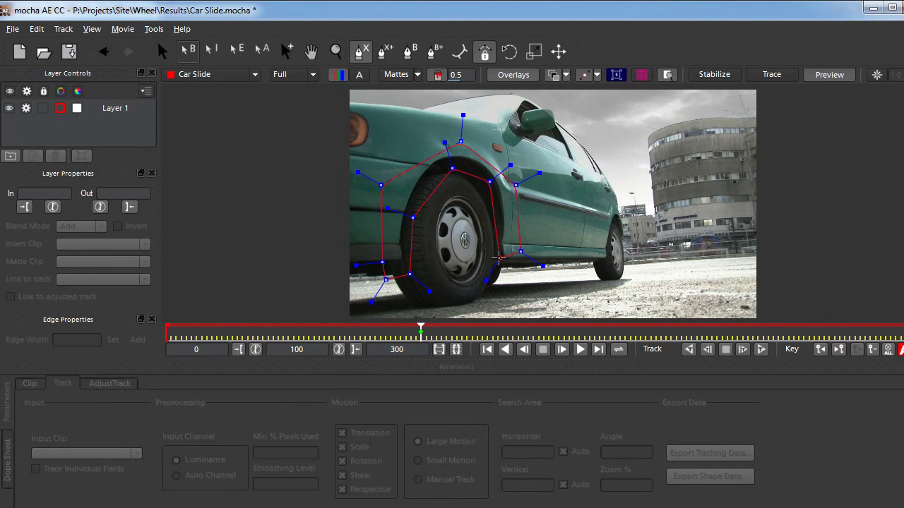
{"action": "right_click", "coordinate": [499, 259]}
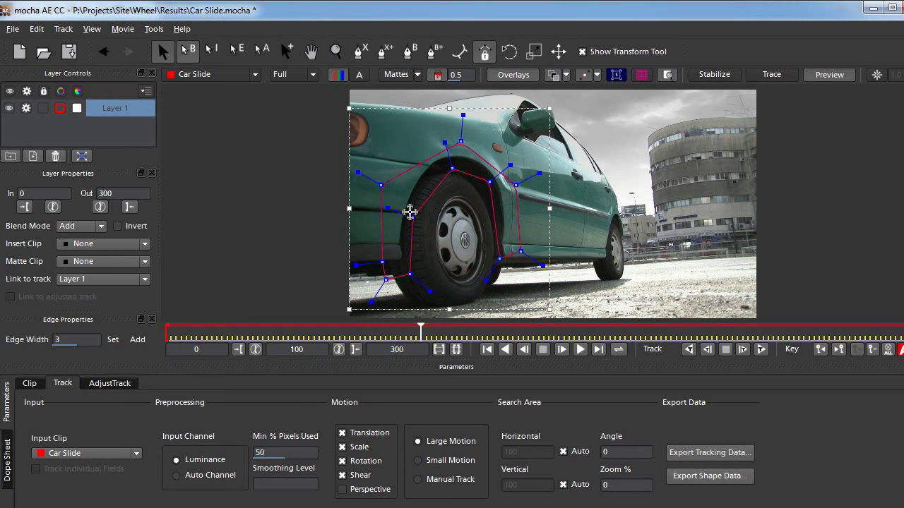
- Refine the spline's points and curvature handles so both edges of the shape follow the round wheel arch
{"action": "left_click", "coordinate": [452, 169]}
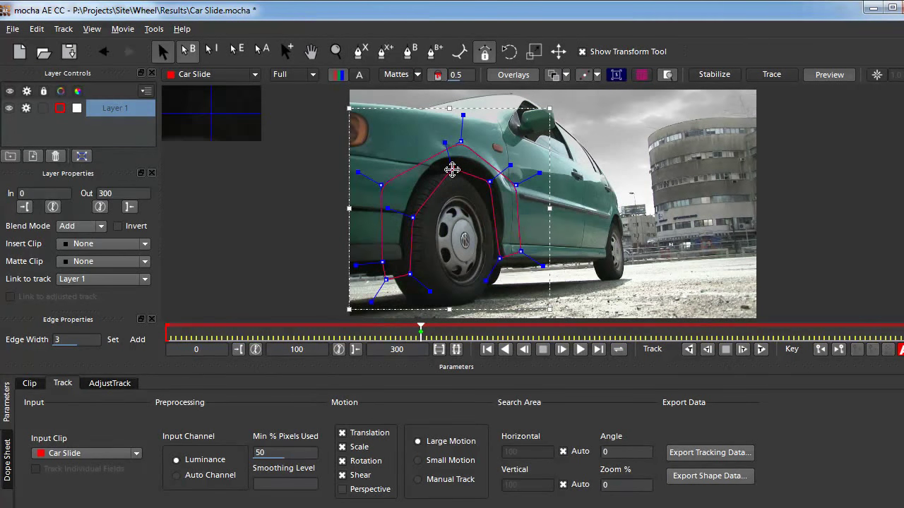
{"action": "left_click_drag", "start_coordinate": [452, 170], "coordinate": [451, 166]}
{"action": "left_click_drag", "start_coordinate": [412, 216], "coordinate": [409, 213]}
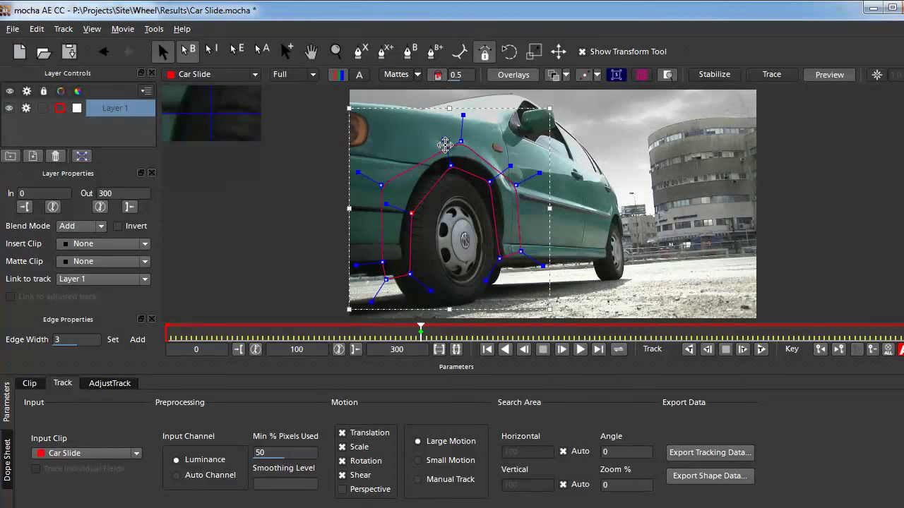
{"action": "left_click_drag", "start_coordinate": [445, 145], "coordinate": [446, 164]}
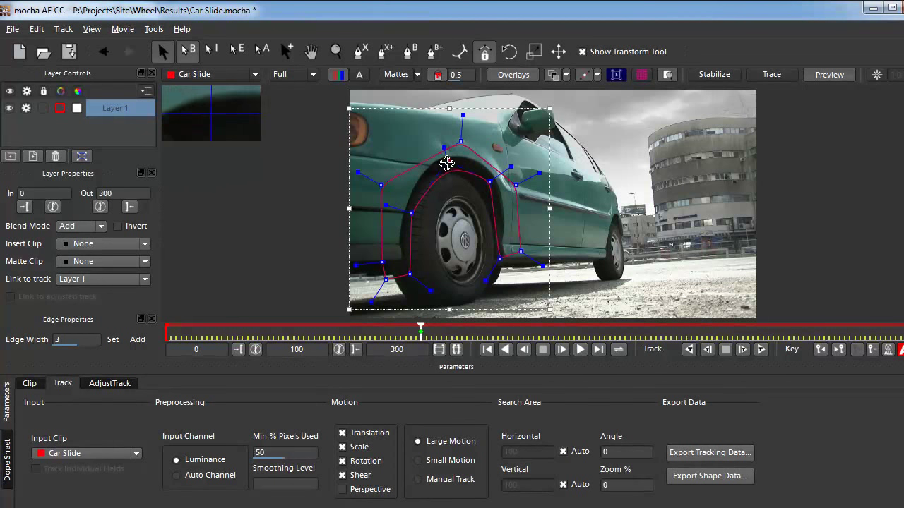
{"action": "mouse_move", "coordinate": [462, 115]}
{"action": "left_mouse_down"}
{"action": "mouse_move", "coordinate": [460, 130]}
{"action": "mouse_move", "coordinate": [463, 110]}
{"action": "left_mouse_up"}
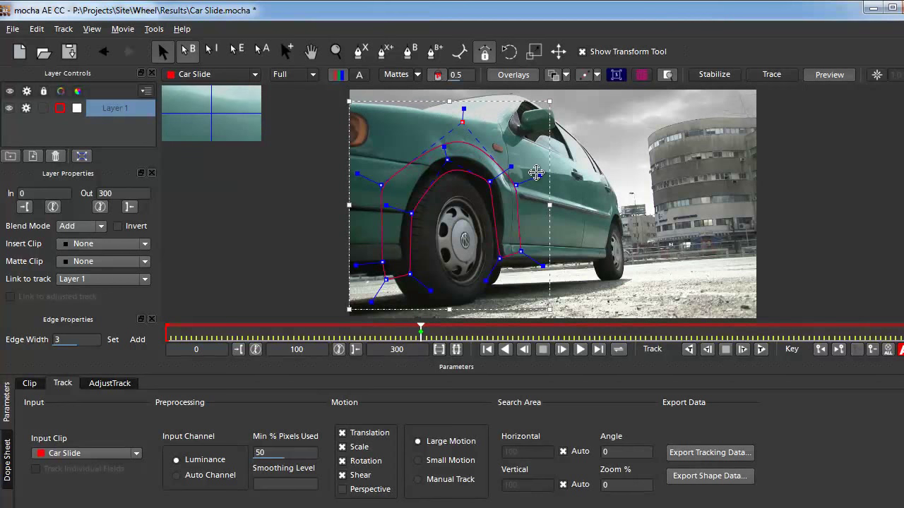
{"action": "left_click_drag", "start_coordinate": [536, 172], "coordinate": [537, 178]}
{"action": "left_click_drag", "start_coordinate": [519, 247], "coordinate": [521, 261]}
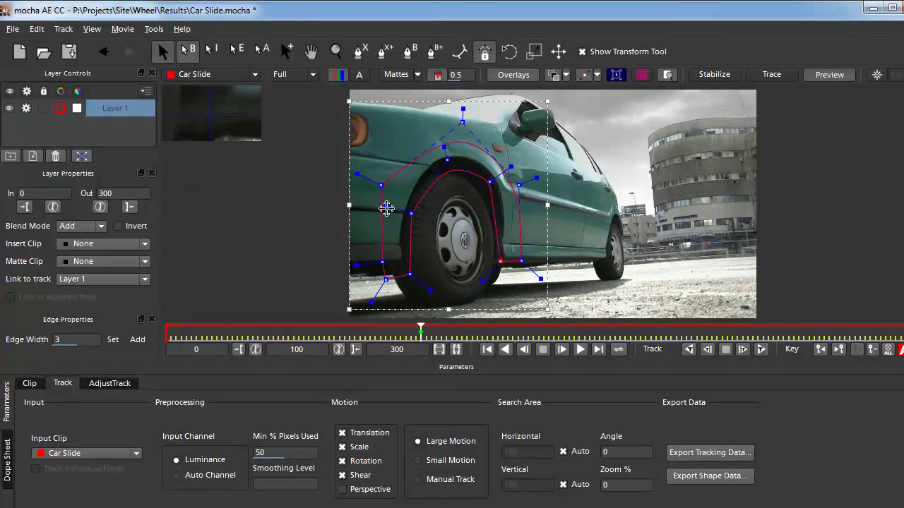
{"action": "left_click", "coordinate": [361, 172]}
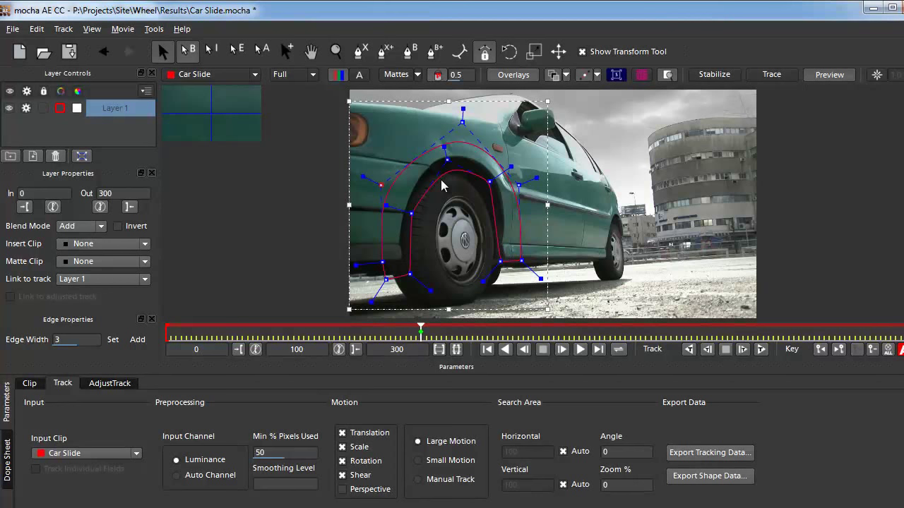
{"action": "left_click", "coordinate": [510, 167]}
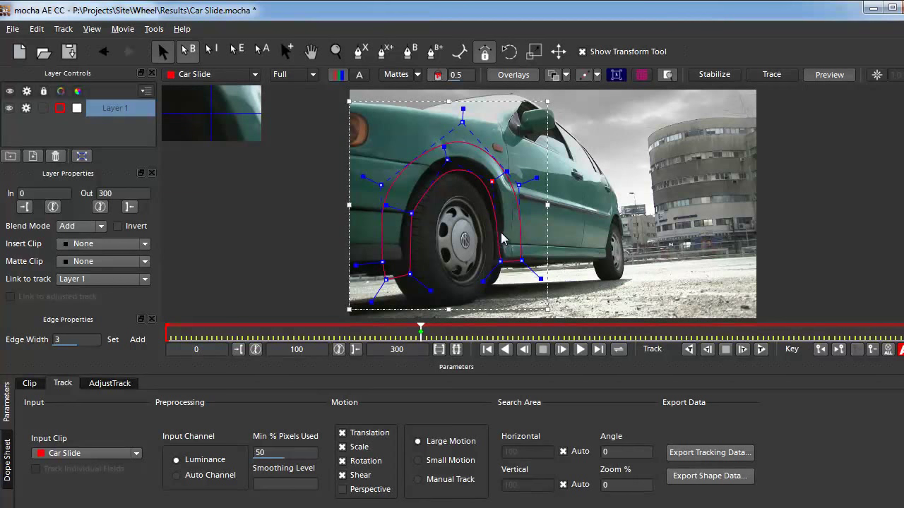
- Add Perspective to the tracked motion and track the wheel arch layer backward and forward from frame 100 to both clip ends
{"action": "left_click", "coordinate": [364, 492]}
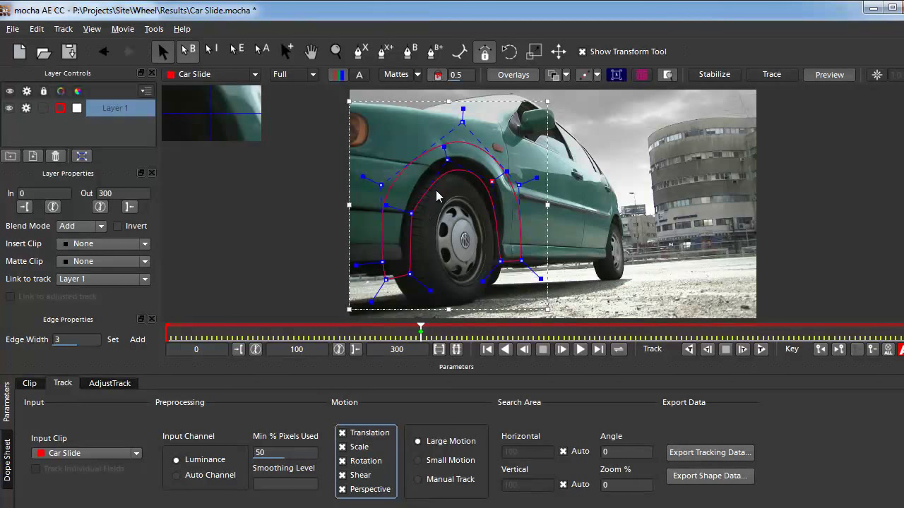
{"action": "left_click", "coordinate": [688, 350]}
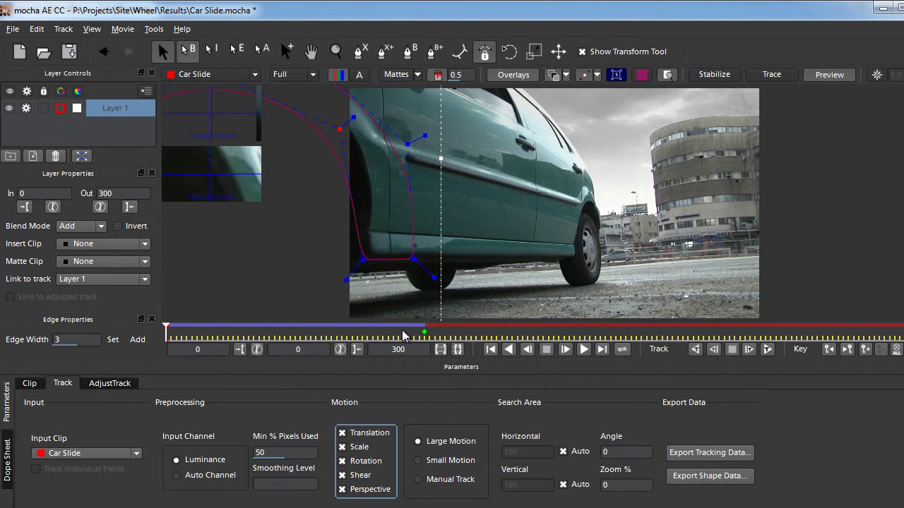
{"action": "left_click_drag", "start_coordinate": [166, 331], "coordinate": [399, 338]}
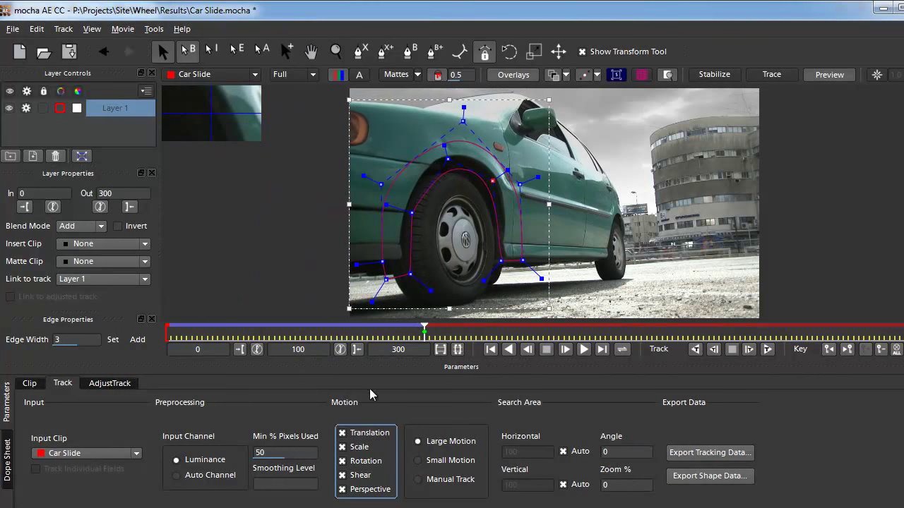
{"action": "left_click", "coordinate": [768, 351]}
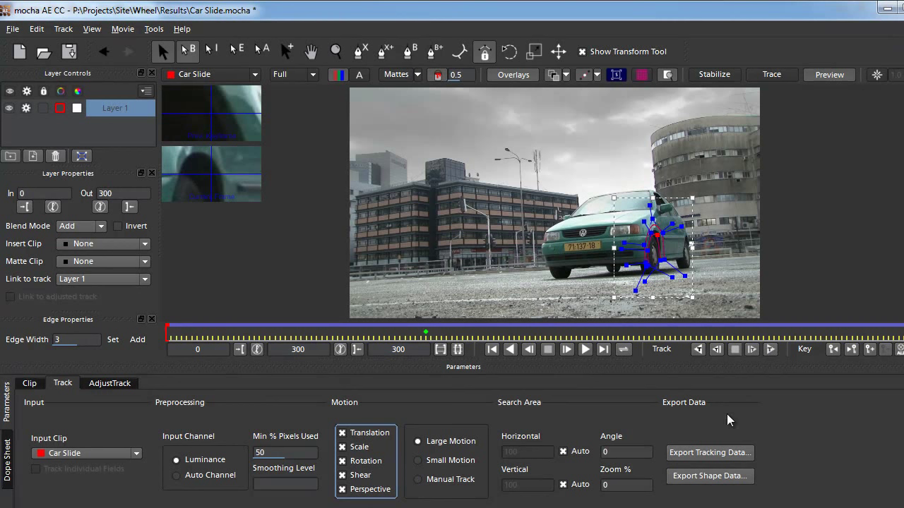
- Show the planar surface at frame 132, fit its four corners around the front wheel, and check the fit on neighbouring frames
{"action": "left_click_drag", "start_coordinate": [897, 332], "coordinate": [515, 346]}
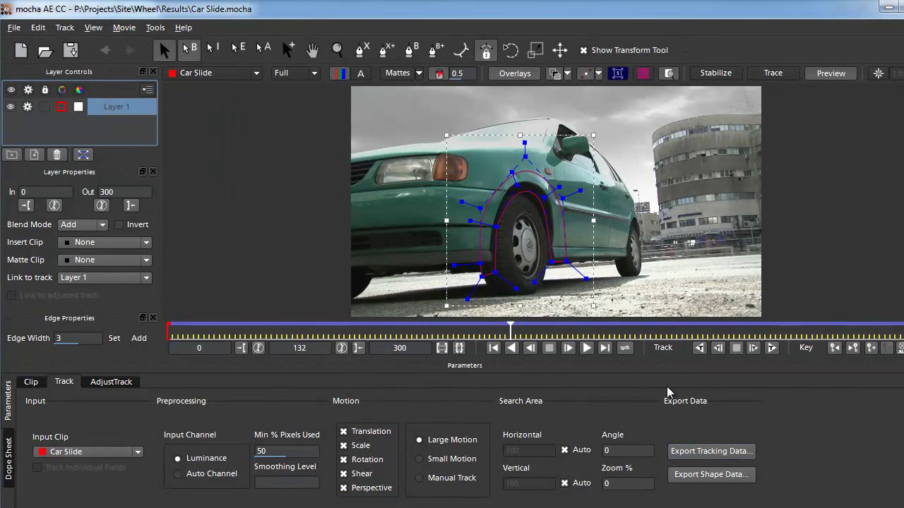
{"action": "left_click", "coordinate": [618, 73]}
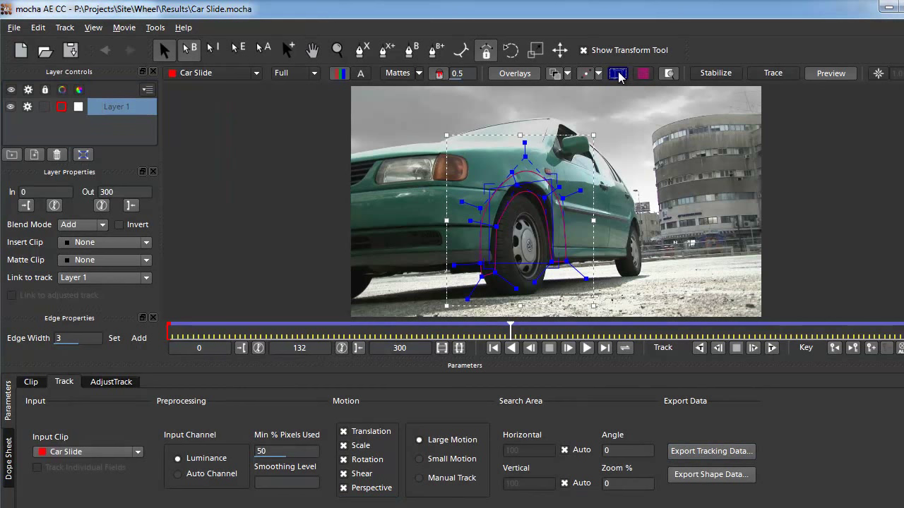
{"action": "left_click_drag", "start_coordinate": [485, 185], "coordinate": [479, 167]}
{"action": "left_click_drag", "start_coordinate": [556, 176], "coordinate": [559, 167]}
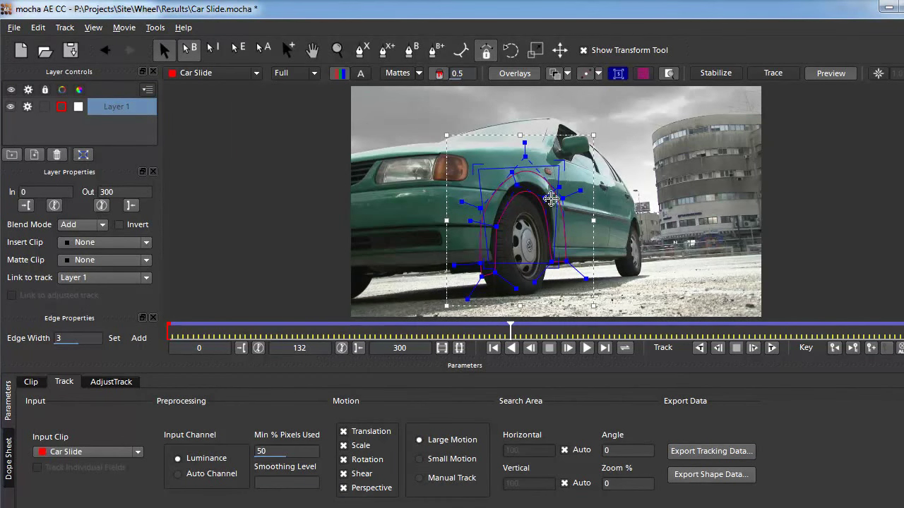
{"action": "left_click_drag", "start_coordinate": [554, 265], "coordinate": [559, 294]}
{"action": "left_click_drag", "start_coordinate": [485, 267], "coordinate": [480, 278]}
{"action": "mouse_move", "coordinate": [559, 293]}
{"action": "left_mouse_down"}
{"action": "mouse_move", "coordinate": [544, 308]}
{"action": "mouse_move", "coordinate": [552, 294]}
{"action": "left_mouse_up"}
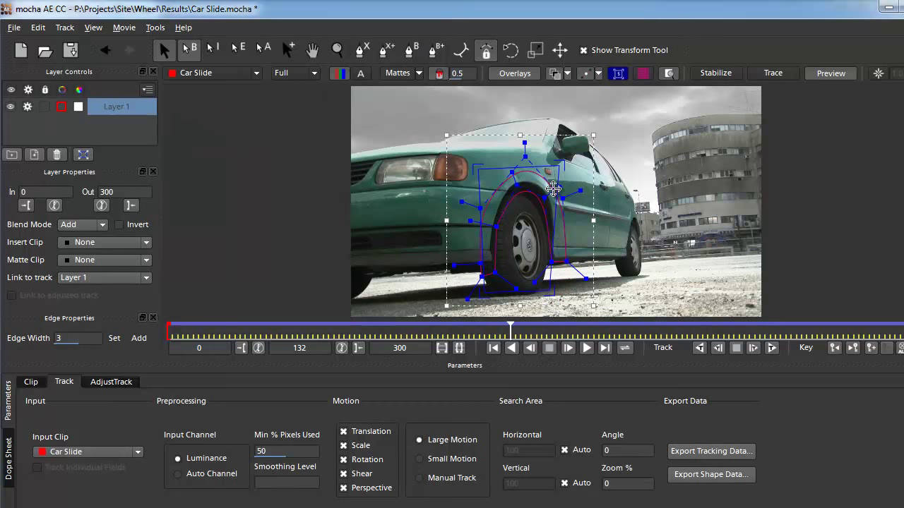
{"action": "left_click_drag", "start_coordinate": [555, 166], "coordinate": [547, 182]}
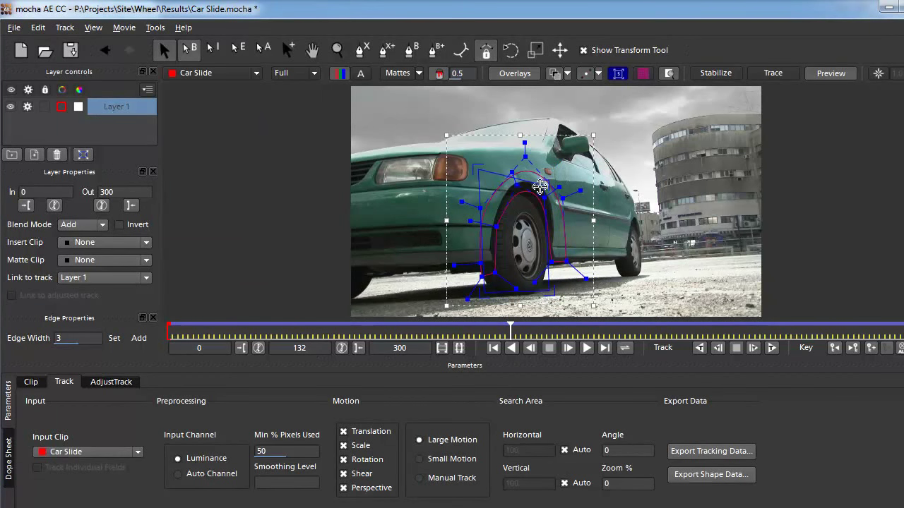
{"action": "left_click_drag", "start_coordinate": [476, 171], "coordinate": [494, 184]}
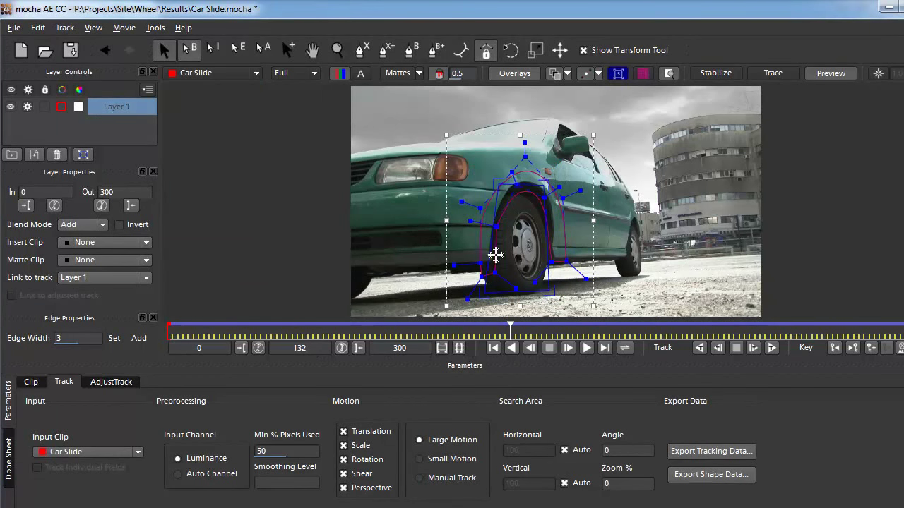
{"action": "left_click_drag", "start_coordinate": [483, 294], "coordinate": [492, 293]}
{"action": "left_click_drag", "start_coordinate": [550, 293], "coordinate": [548, 295]}
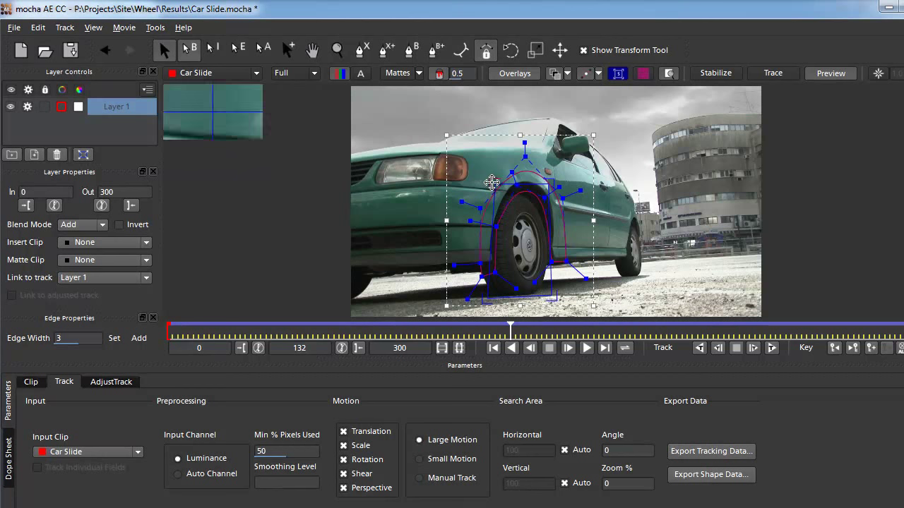
{"action": "left_click_drag", "start_coordinate": [514, 340], "coordinate": [575, 360]}
- Copy the tracking data to the clipboard as After Effects Corner Pin [corner pin only, supports RG Warp and mochaImport]
{"action": "left_click", "coordinate": [695, 453]}
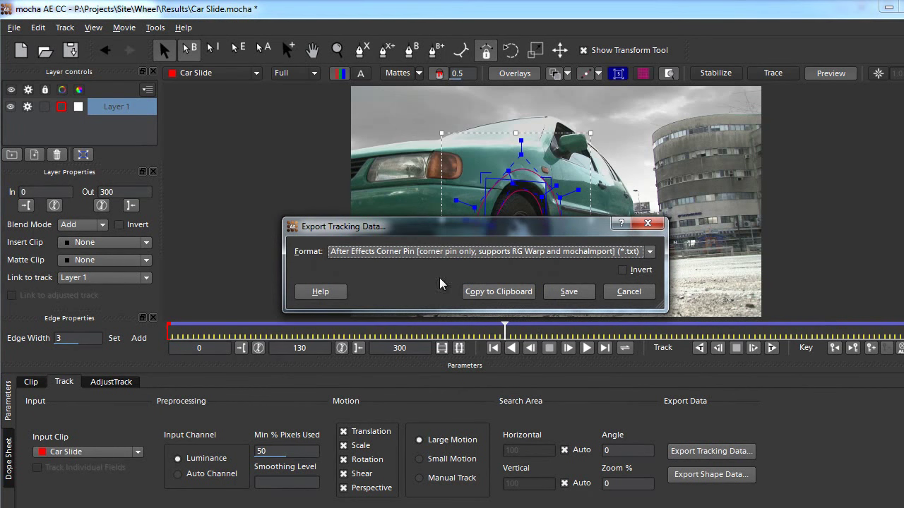
{"action": "left_click", "coordinate": [388, 252]}
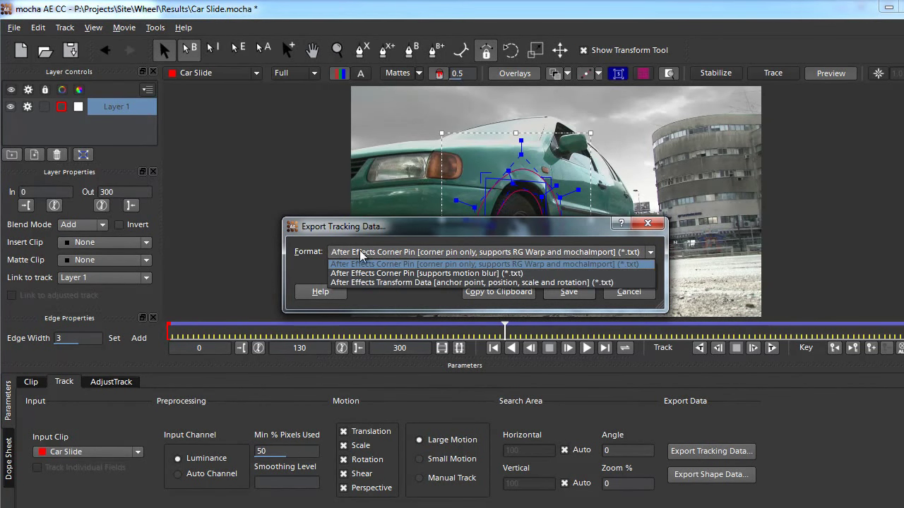
{"action": "left_click", "coordinate": [459, 265]}
{"action": "left_click", "coordinate": [503, 291]}
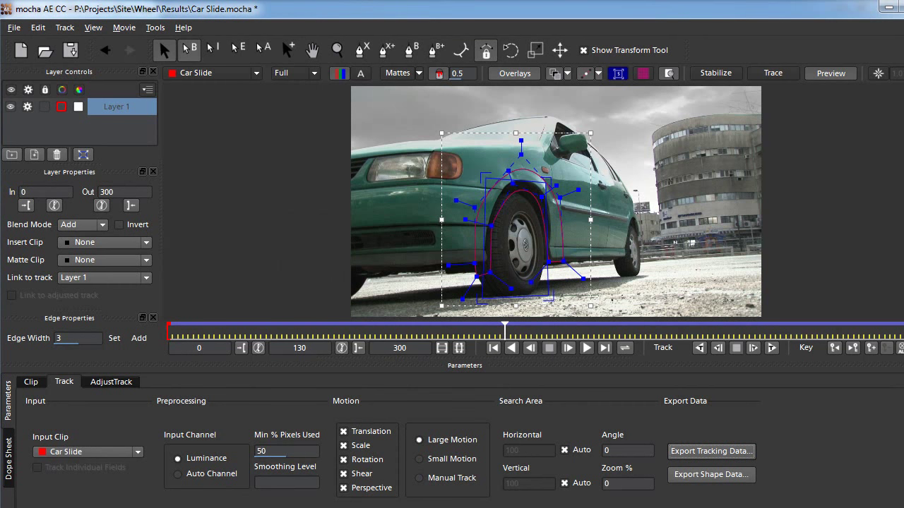
- Close mocha AE and save the changes to the Car Slide project
{"action": "left_click_drag", "start_coordinate": [862, 10], "coordinate": [746, 24]}
{"action": "left_click", "coordinate": [819, 20]}
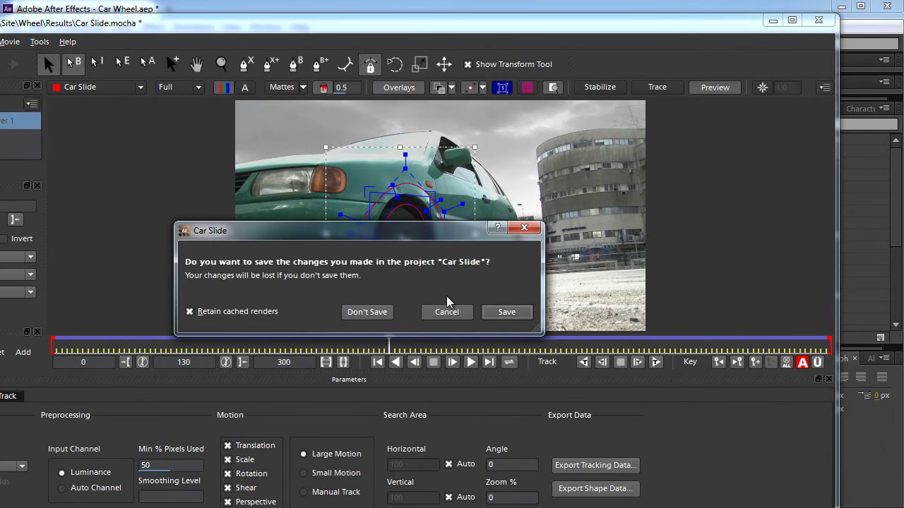
{"action": "left_click", "coordinate": [506, 312]}
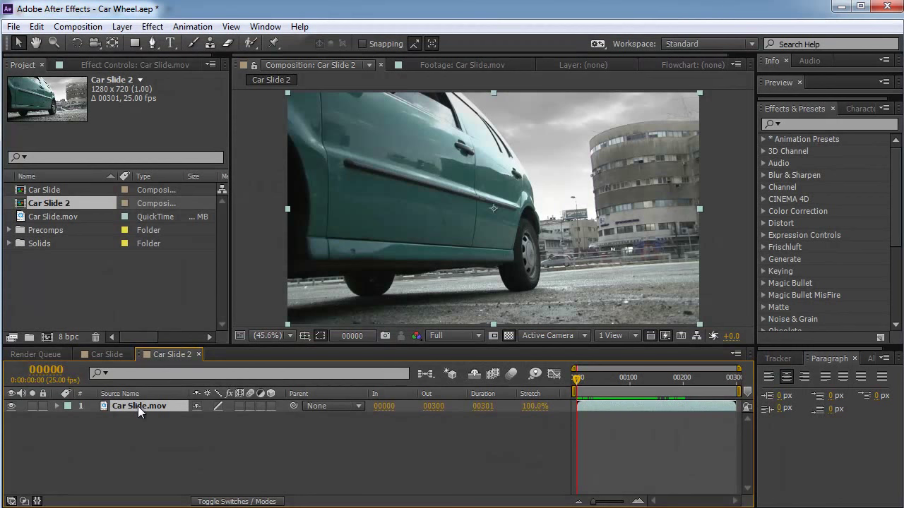
- In After Effects, duplicate the Car Slide.mov layer in the Car Slide 2 composition
{"action": "key", "text": "ctrl+d"}
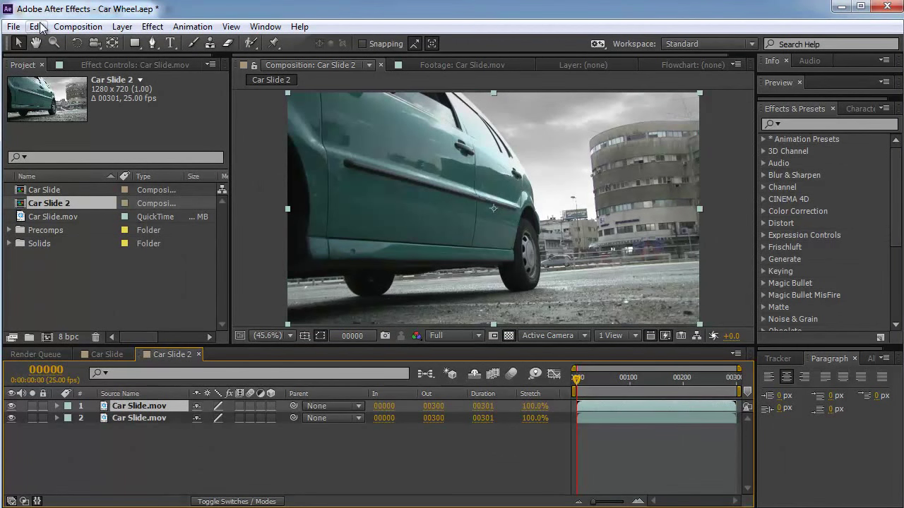
- Paste the copied corner pin tracking data onto the upper Car Slide.mov layer and check the result at frame 101
{"action": "left_click", "coordinate": [37, 28]}
{"action": "left_click", "coordinate": [50, 156]}
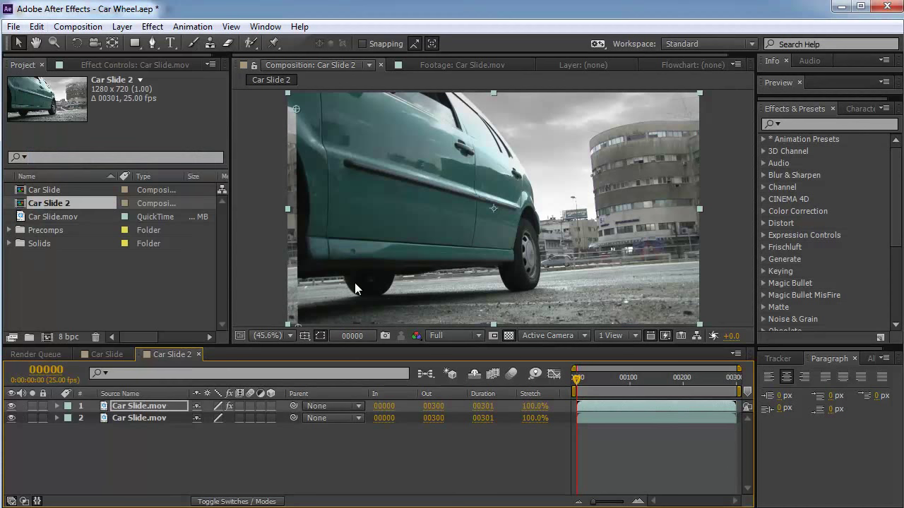
{"action": "left_click_drag", "start_coordinate": [577, 379], "coordinate": [630, 391]}
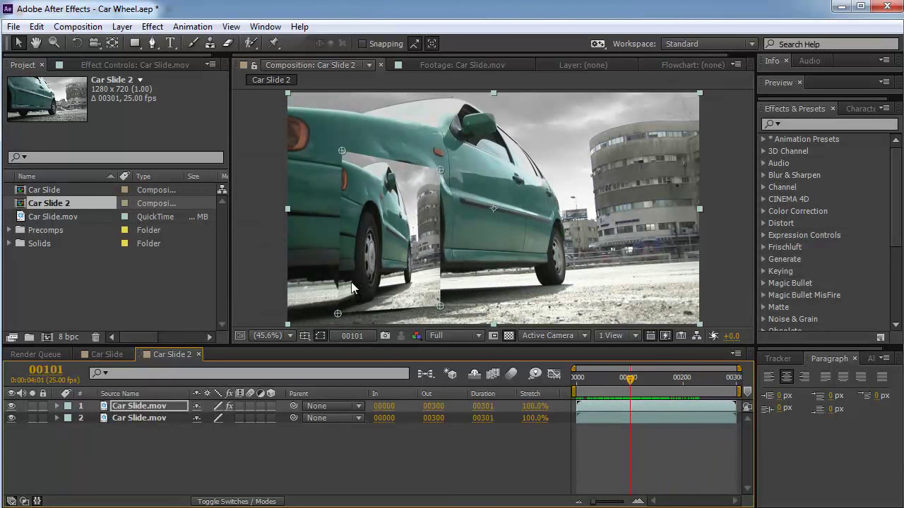
- Pre-compose the upper Car Slide.mov layer as Wheel, leaving all attributes in Car Slide 2
{"action": "left_click", "coordinate": [149, 408]}
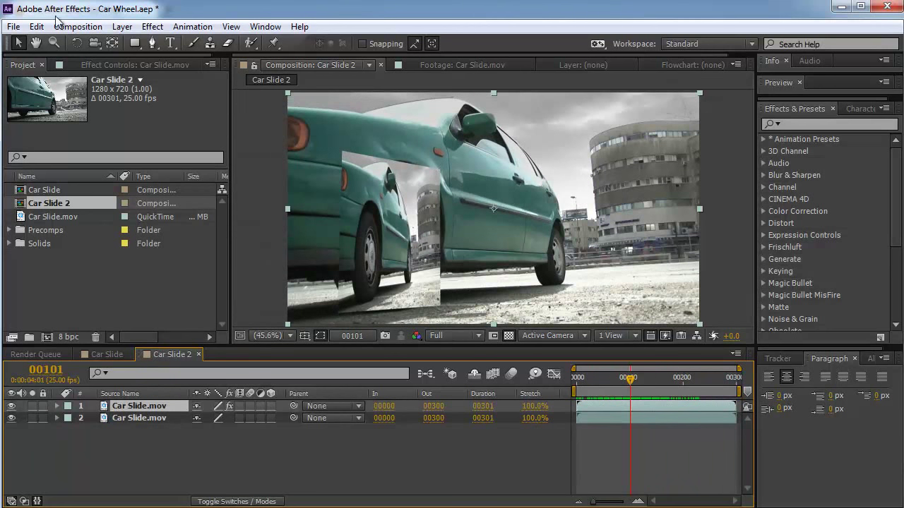
{"action": "left_click", "coordinate": [118, 28]}
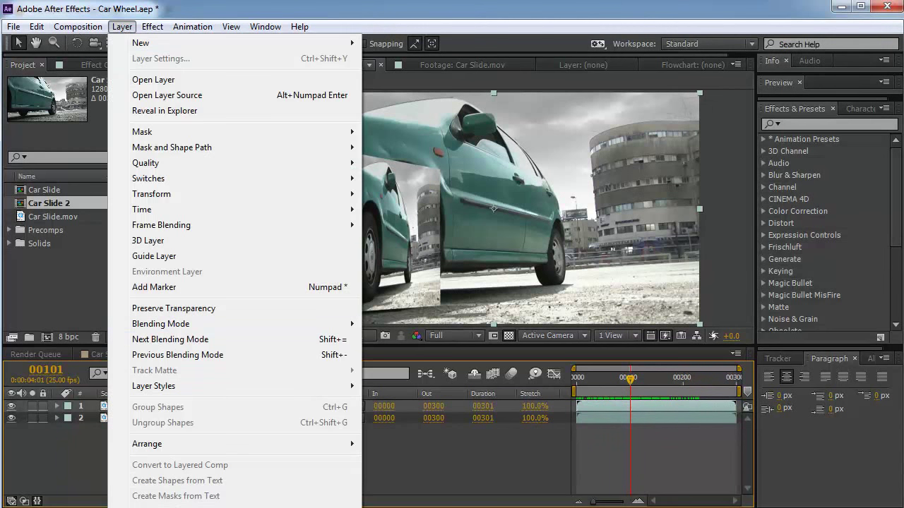
{"action": "key", "text": "ctrl+shift+c"}
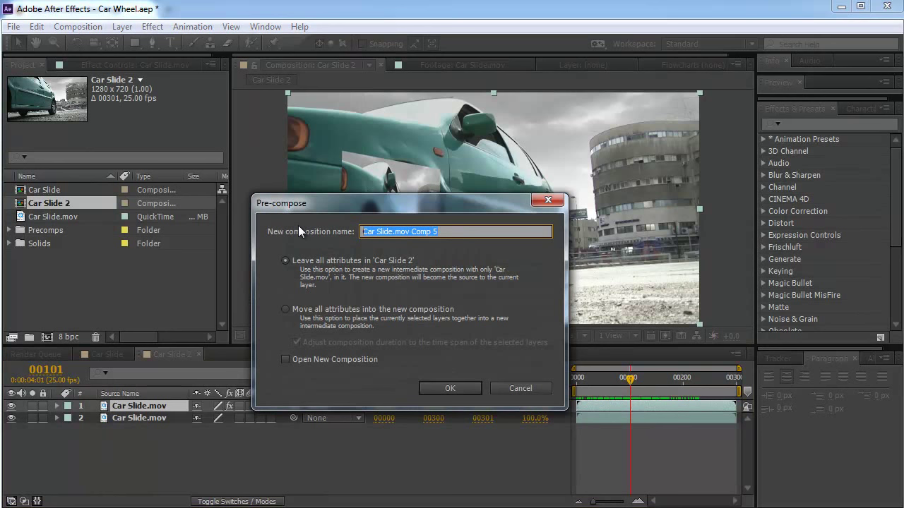
{"action": "type", "text": "Wheel"}
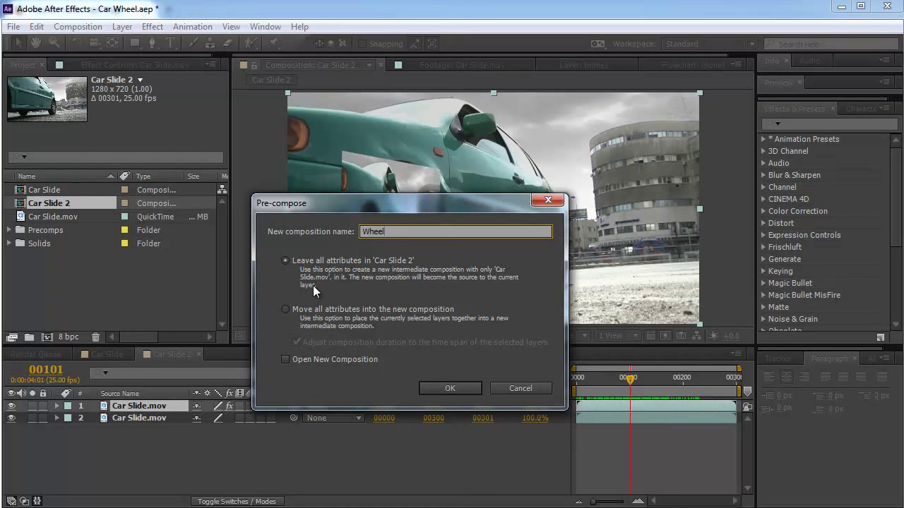
{"action": "left_click", "coordinate": [445, 389]}
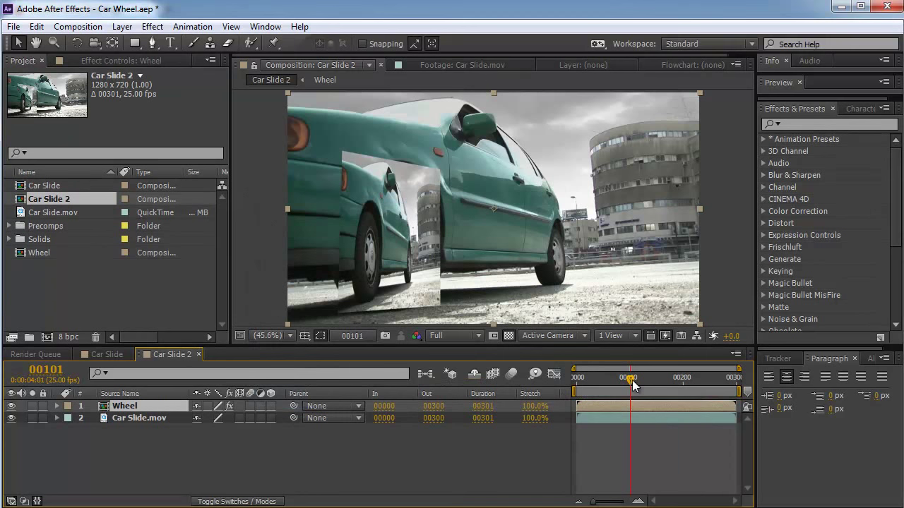
- Show the Wheel layer's Corner Pin effect and its keyframes, and return to frame 0
{"action": "left_click", "coordinate": [126, 59]}
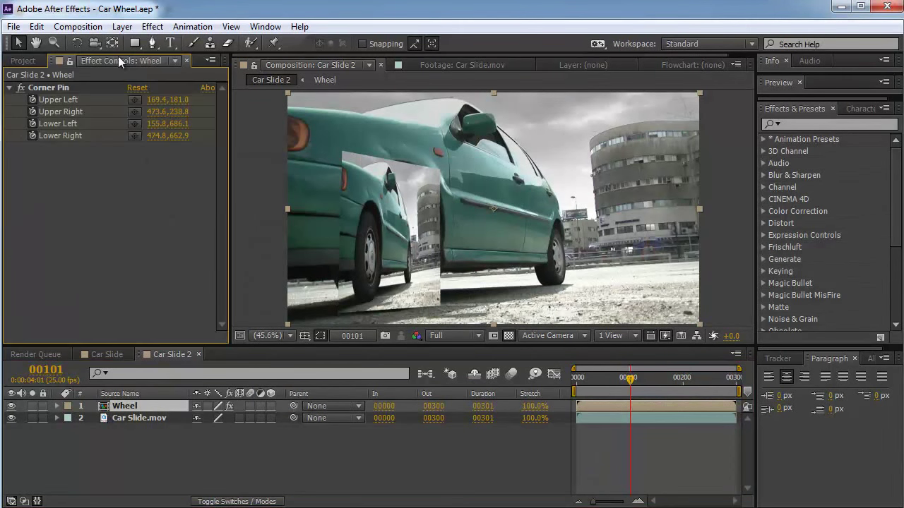
{"action": "key", "text": "u"}
{"action": "left_click_drag", "start_coordinate": [598, 378], "coordinate": [550, 388]}
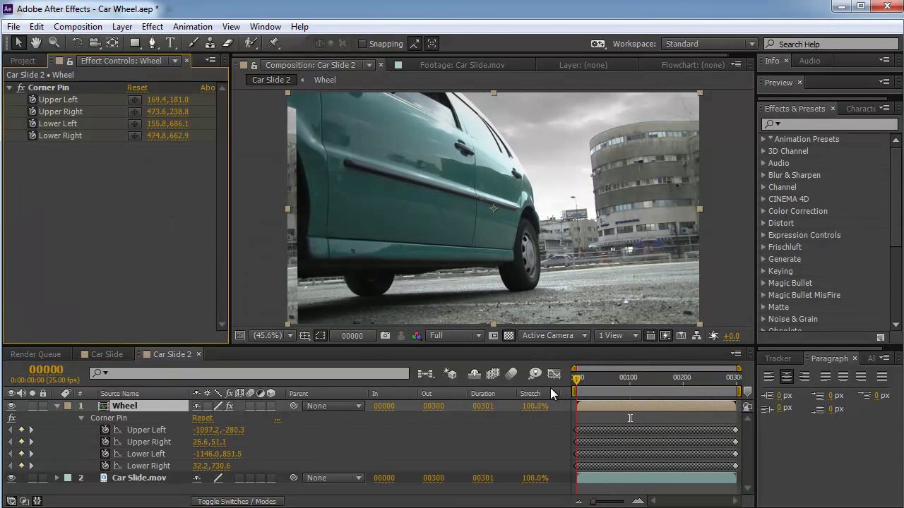
- Open the Wheel composition, paste the corner pin tracking data onto its Car Slide.mov layer at frame 0, and check it at frame 118
{"action": "double_click", "coordinate": [151, 405]}
{"action": "left_click_drag", "start_coordinate": [580, 378], "coordinate": [524, 394]}
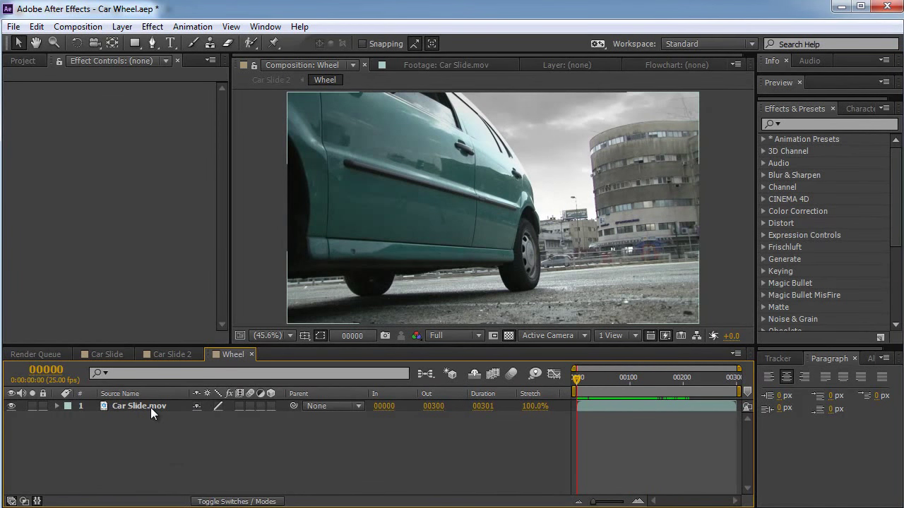
{"action": "left_click", "coordinate": [150, 407]}
{"action": "left_click_drag", "start_coordinate": [579, 384], "coordinate": [537, 388]}
{"action": "left_click", "coordinate": [36, 26]}
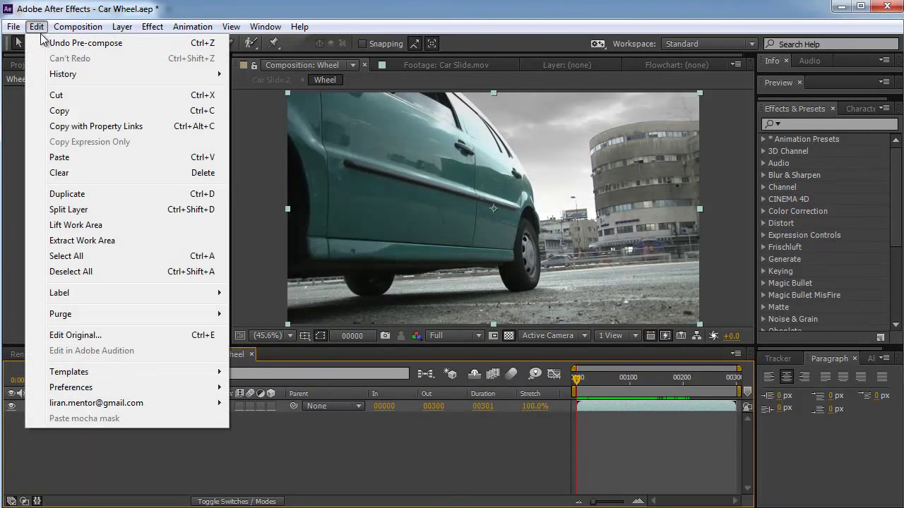
{"action": "left_click", "coordinate": [70, 159]}
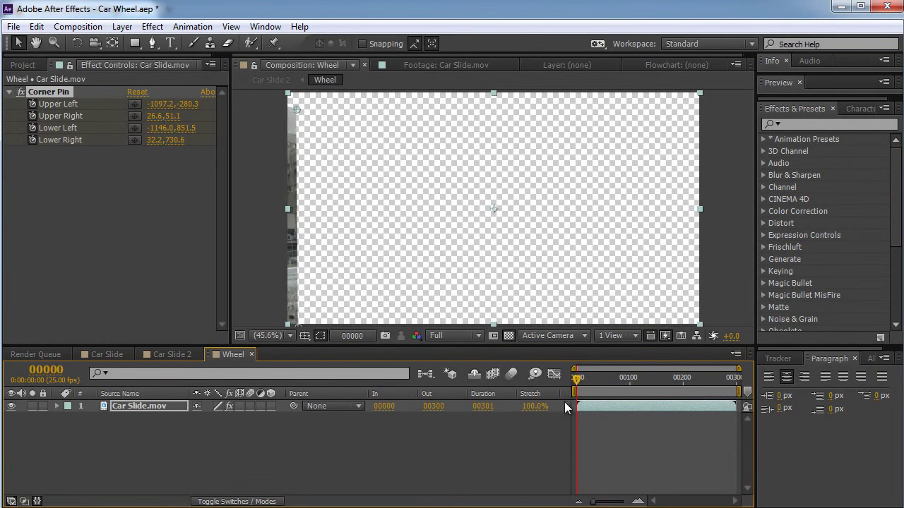
{"action": "left_click_drag", "start_coordinate": [577, 385], "coordinate": [637, 390]}
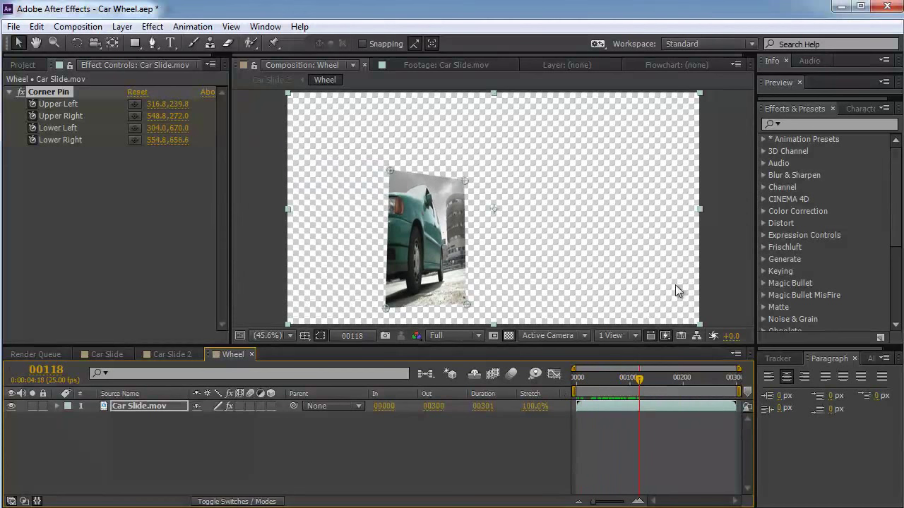
- Add the CC Power Pin effect below Corner Pin on the Car Slide.mov layer and disable Corner Pin
{"action": "left_click", "coordinate": [801, 125]}
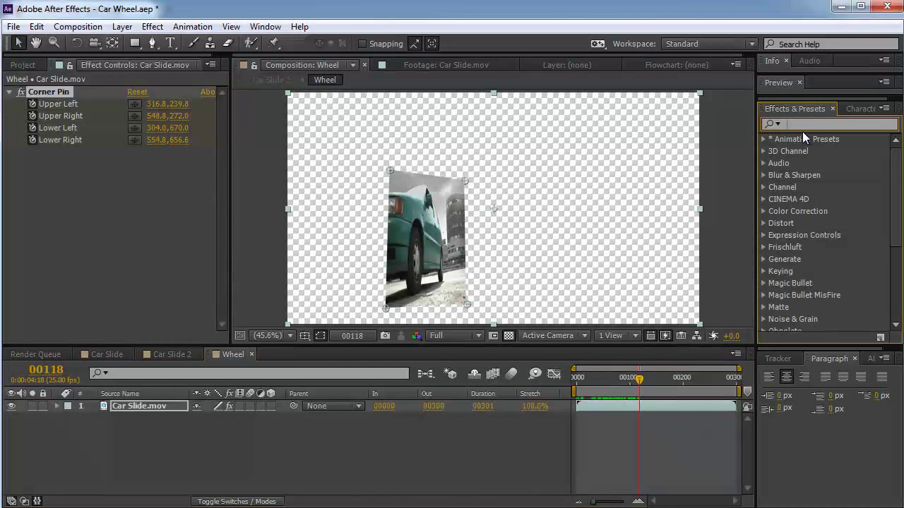
{"action": "type", "text": "power"}
{"action": "key", "text": "BackSpace"}
{"action": "key", "text": "BackSpace"}
{"action": "key", "text": "BackSpace"}
{"action": "type", "text": "ower"}
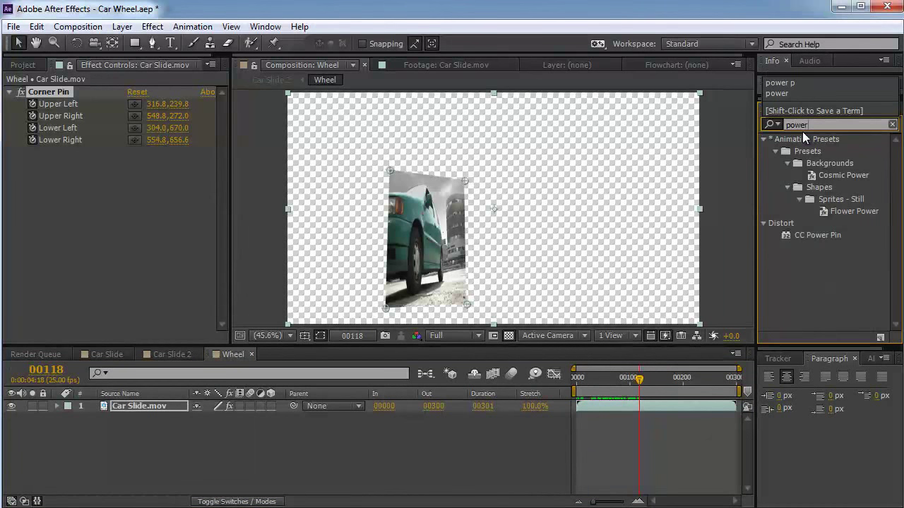
{"action": "left_click_drag", "start_coordinate": [807, 237], "coordinate": [43, 152]}
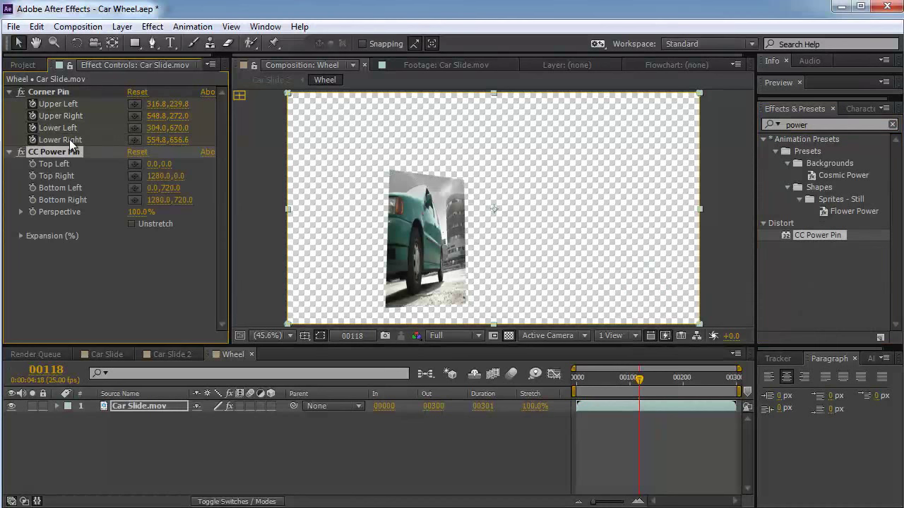
{"action": "left_click", "coordinate": [21, 93]}
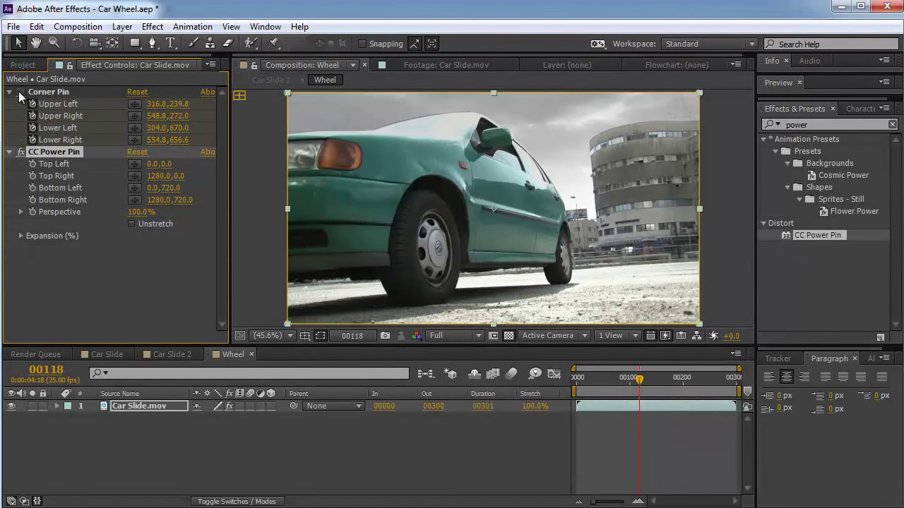
- Enlarge the timeline and reveal the Corner Pin and CC Power Pin properties of the Car Slide.mov layer
{"action": "left_click", "coordinate": [139, 407]}
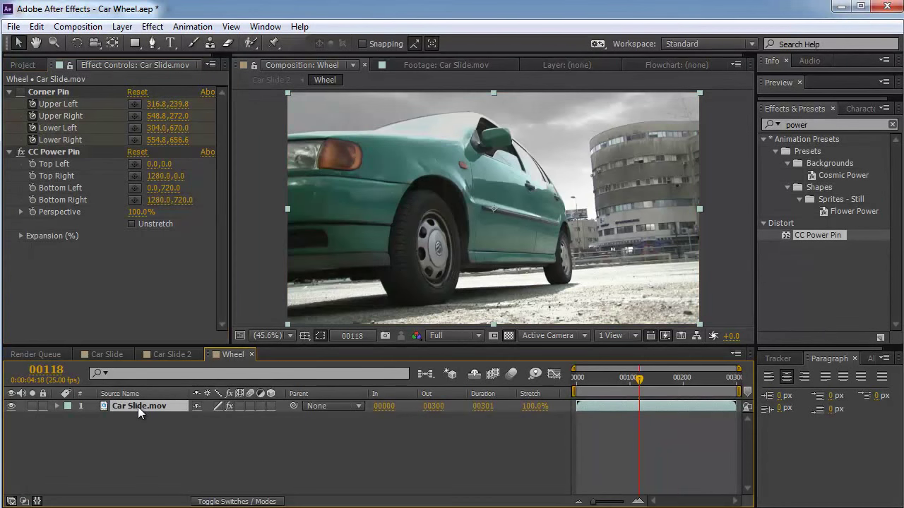
{"action": "left_click", "coordinate": [57, 407]}
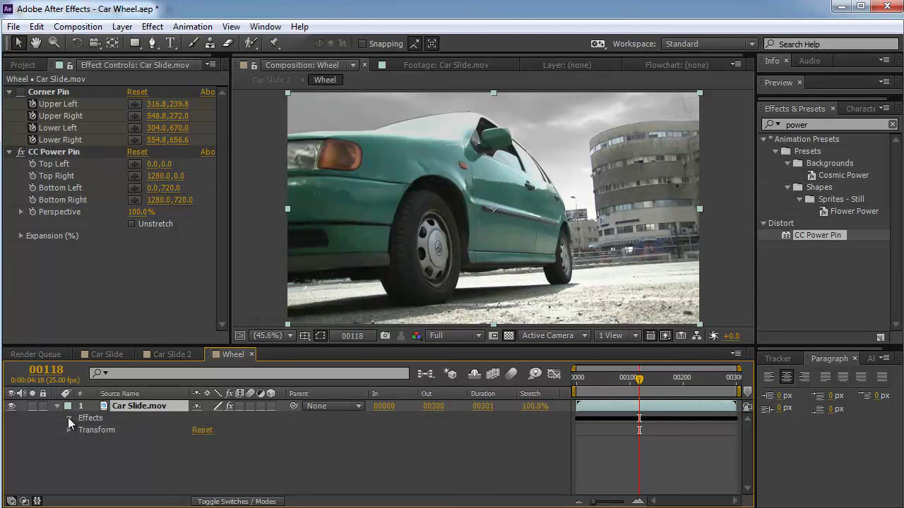
{"action": "left_click", "coordinate": [67, 417]}
{"action": "left_click_drag", "start_coordinate": [283, 347], "coordinate": [282, 205]}
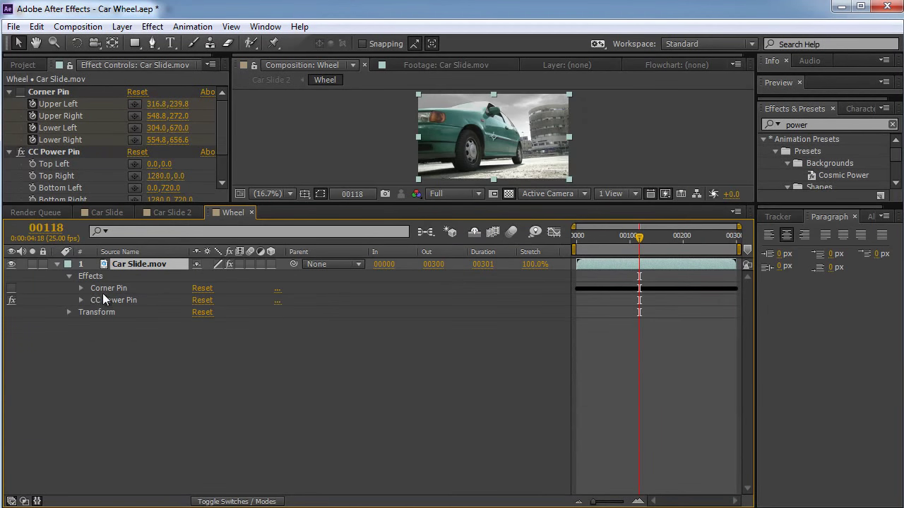
{"action": "left_click", "coordinate": [80, 288]}
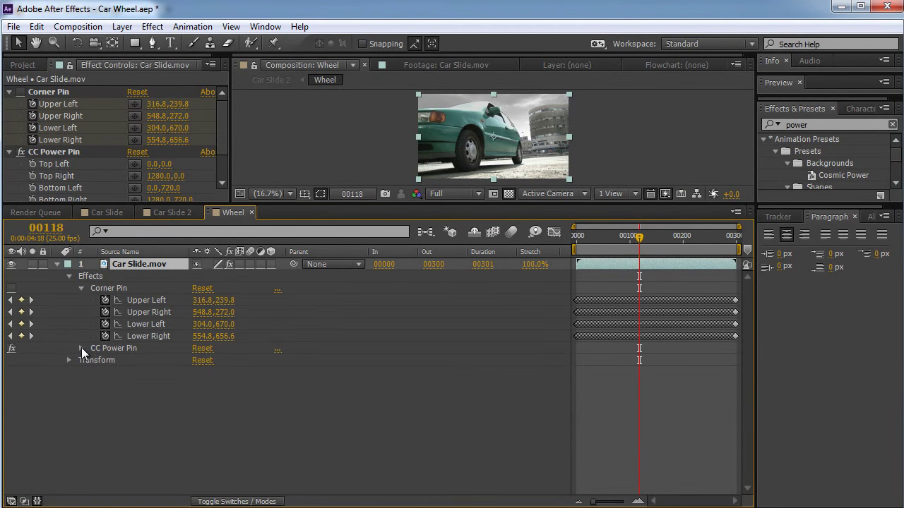
{"action": "left_click", "coordinate": [80, 348]}
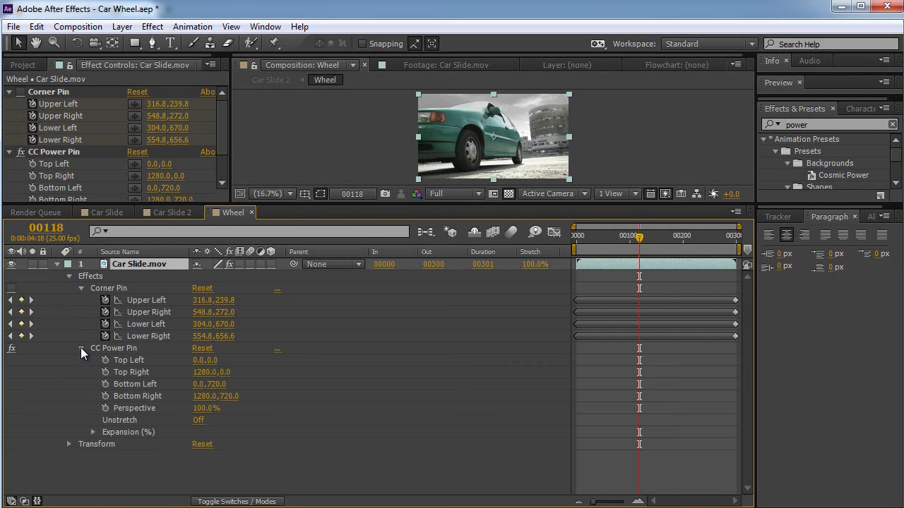
- At frame 0, copy Corner Pin's Upper Left and Upper Right keyframes to CC Power Pin's Top Left and Top Right
{"action": "left_click", "coordinate": [134, 301]}
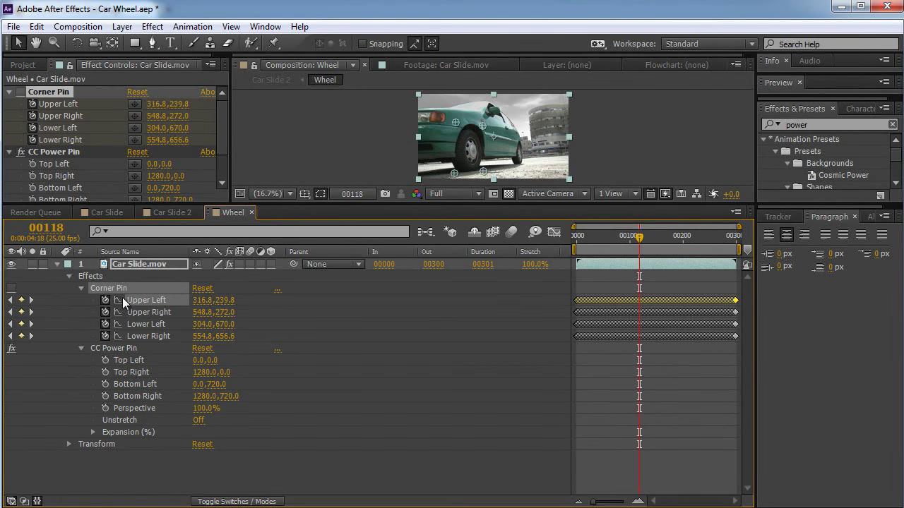
{"action": "left_click_drag", "start_coordinate": [638, 236], "coordinate": [523, 237]}
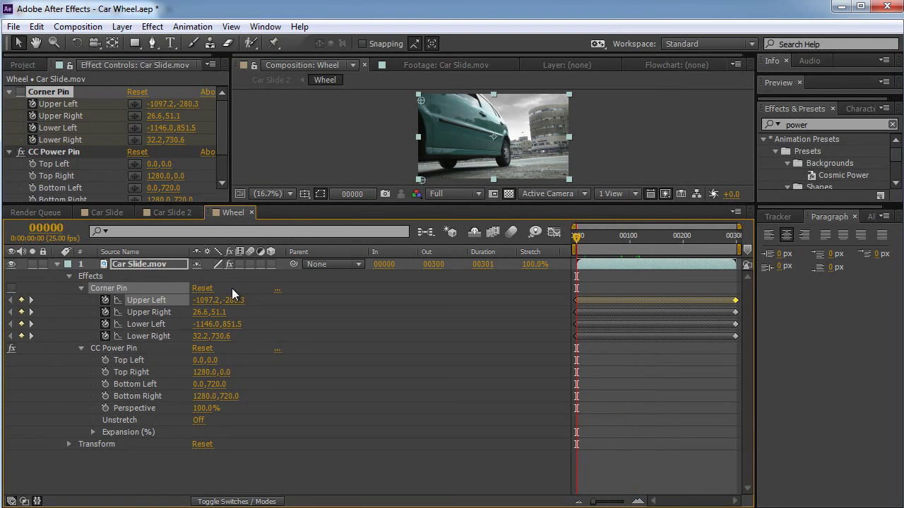
{"action": "left_click", "coordinate": [127, 361]}
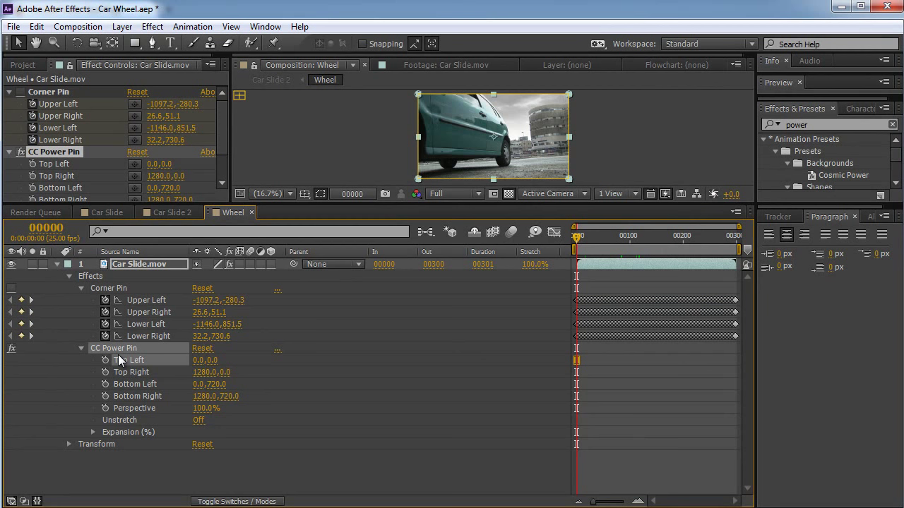
{"action": "key", "text": "ctrl+v"}
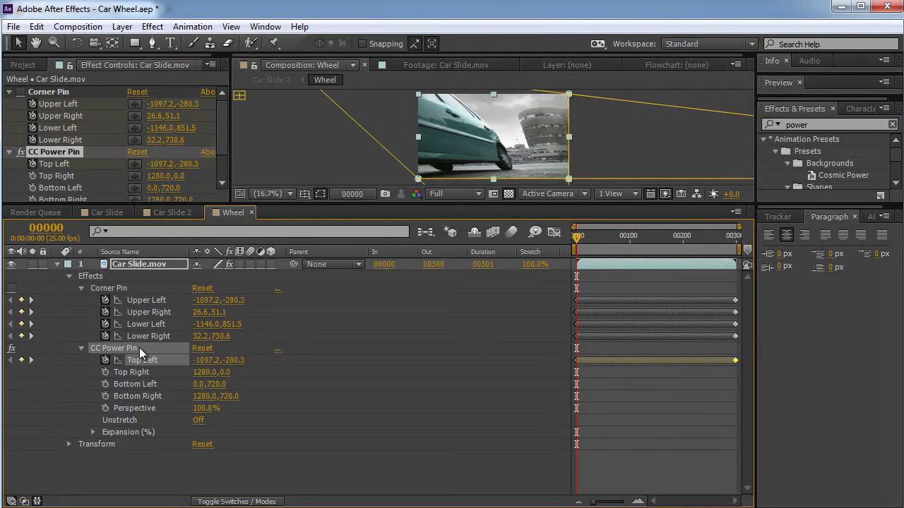
{"action": "left_click", "coordinate": [143, 311]}
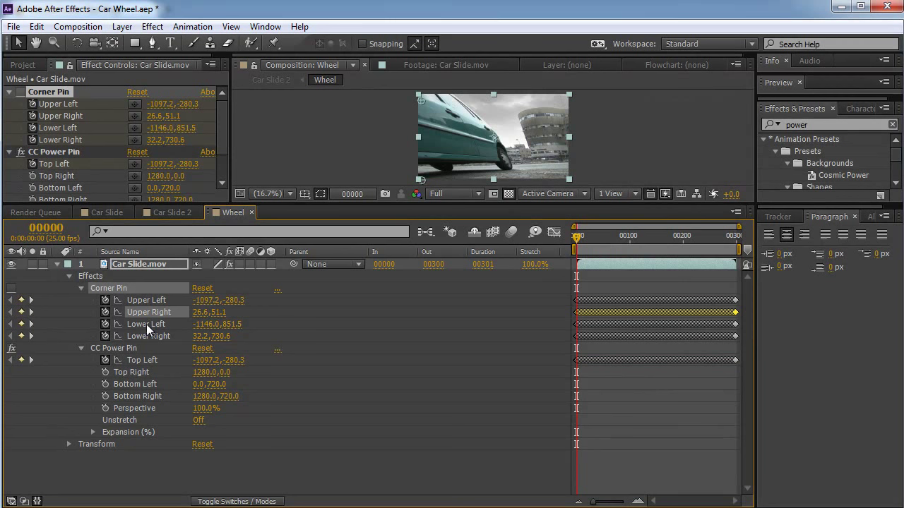
{"action": "left_click", "coordinate": [139, 372]}
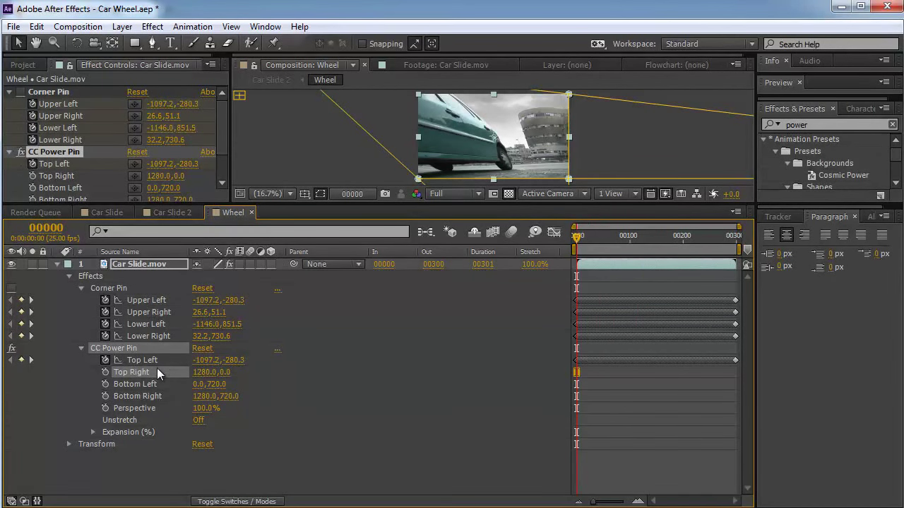
{"action": "key", "text": "ctrl+v"}
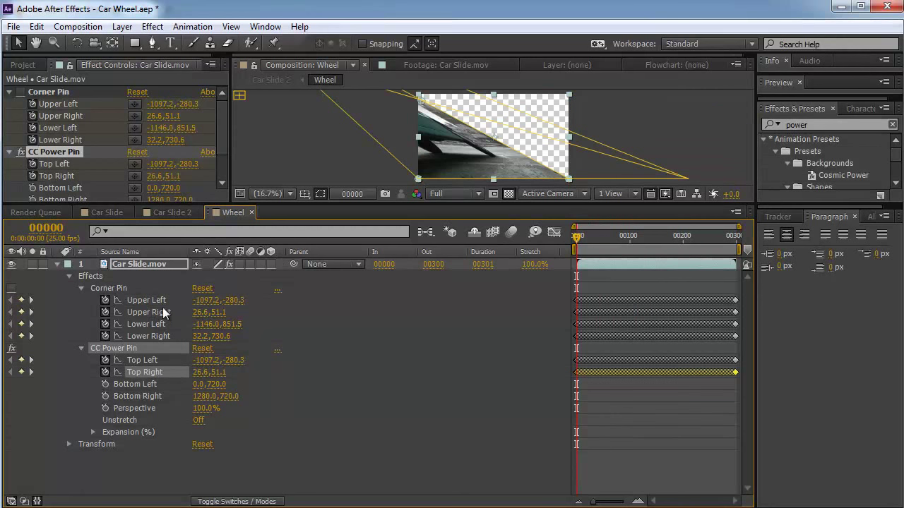
- Copy Corner Pin's Lower Left and Lower Right keyframes to CC Power Pin's Bottom Left and Bottom Right, and check the enlarged preview at frame 81
{"action": "left_click", "coordinate": [148, 324]}
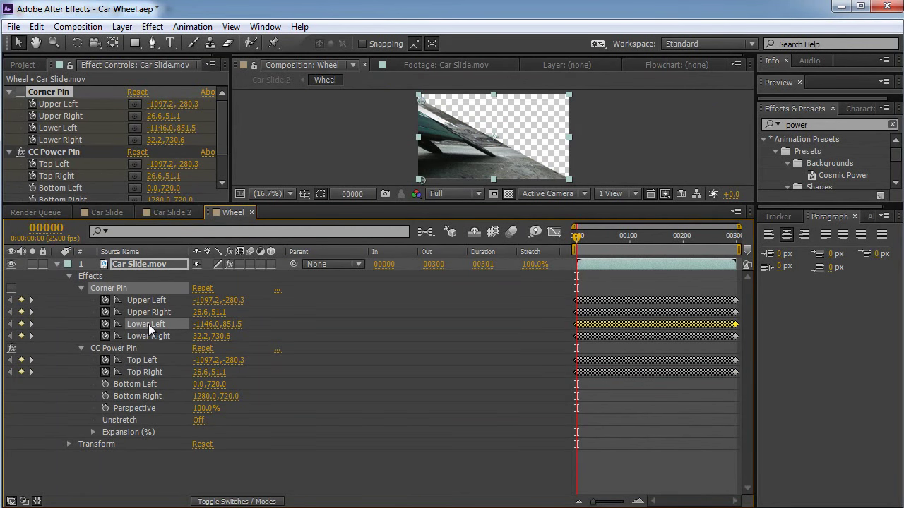
{"action": "left_click", "coordinate": [136, 382]}
{"action": "key", "text": "ctrl+v"}
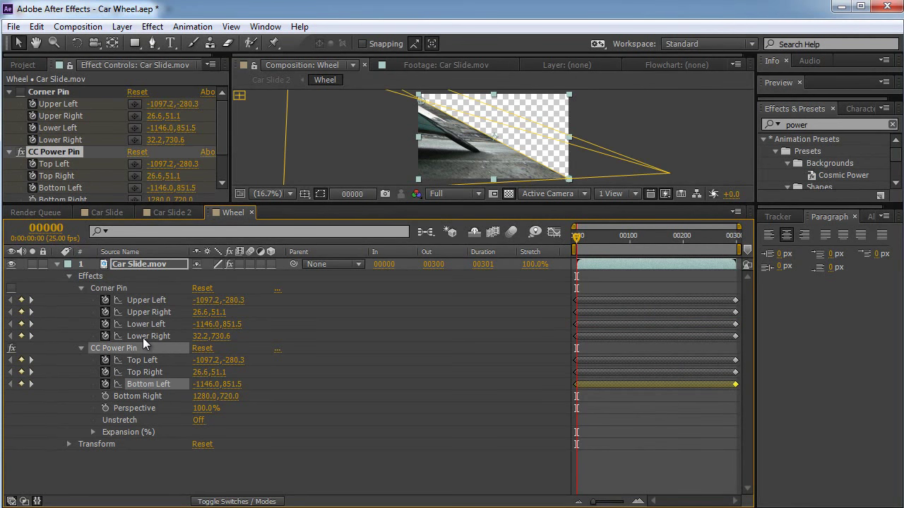
{"action": "left_click", "coordinate": [143, 338]}
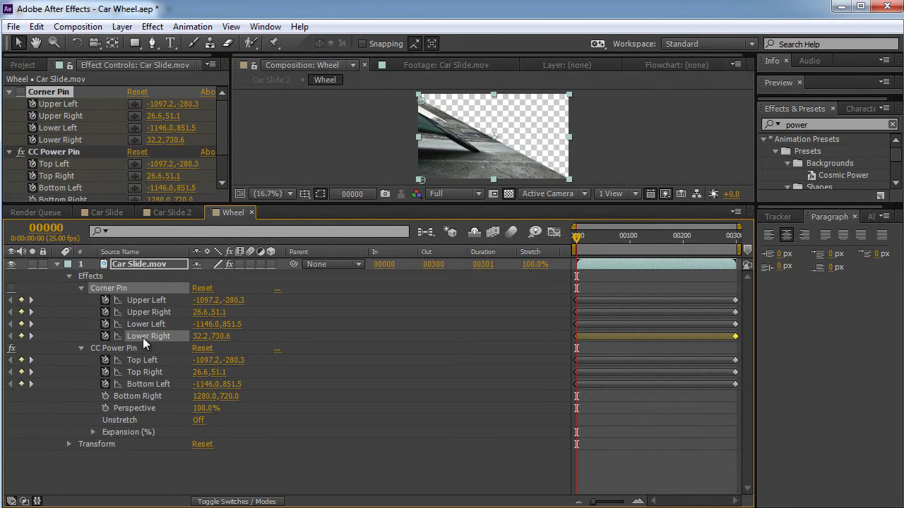
{"action": "left_click", "coordinate": [137, 396]}
{"action": "key", "text": "ctrl+v"}
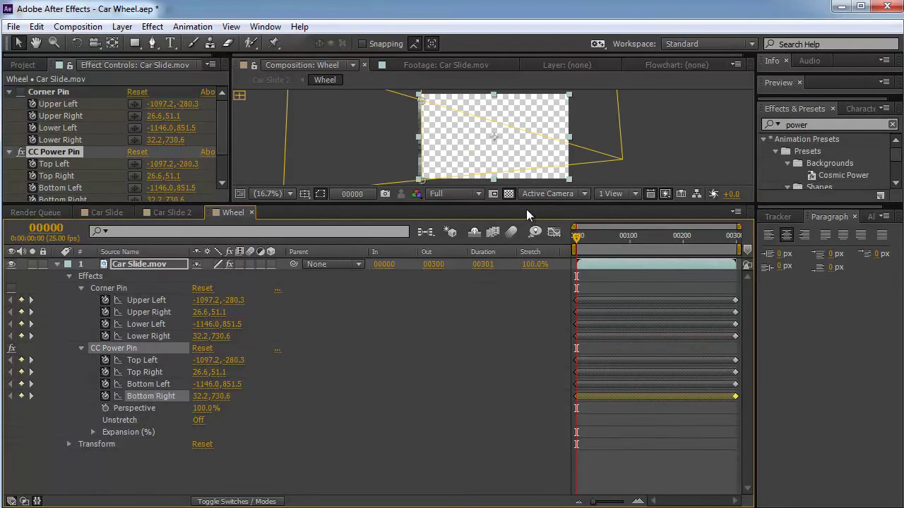
{"action": "left_click_drag", "start_coordinate": [525, 203], "coordinate": [523, 338]}
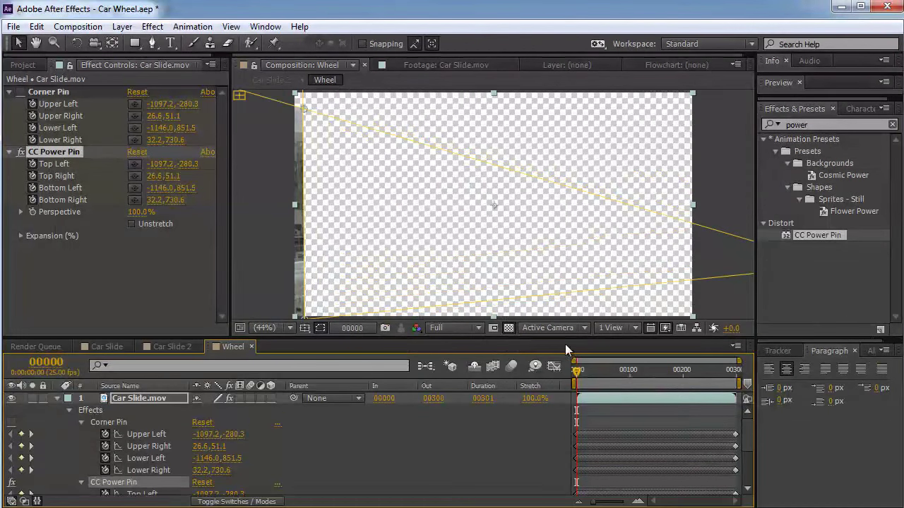
{"action": "left_click_drag", "start_coordinate": [577, 376], "coordinate": [618, 396]}
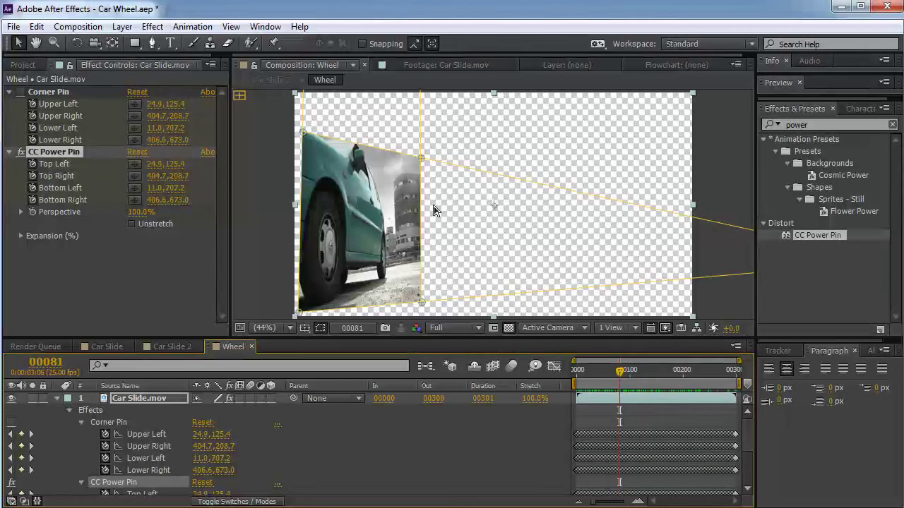
- Enable Unstretch in the Car Slide.mov layer's CC Power Pin effect and check the flattened wheel at frame 135
{"action": "left_click", "coordinate": [131, 223]}
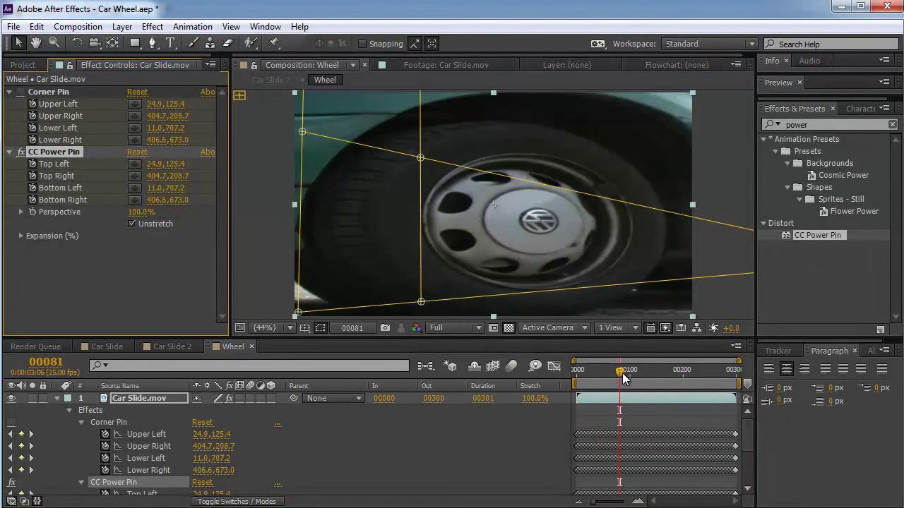
{"action": "left_click_drag", "start_coordinate": [618, 371], "coordinate": [649, 397]}
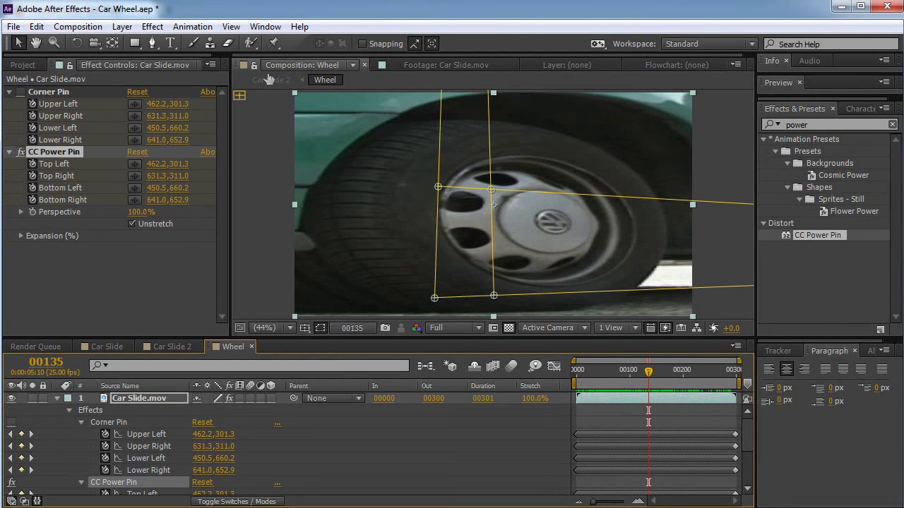
- Check the soloed Wheel layer in Car Slide 2 at frame 81, and the unstretched footage inside the Wheel precomp at frame 105
{"action": "left_click", "coordinate": [263, 82]}
{"action": "left_click_drag", "start_coordinate": [644, 369], "coordinate": [619, 394]}
{"action": "left_click", "coordinate": [33, 398]}
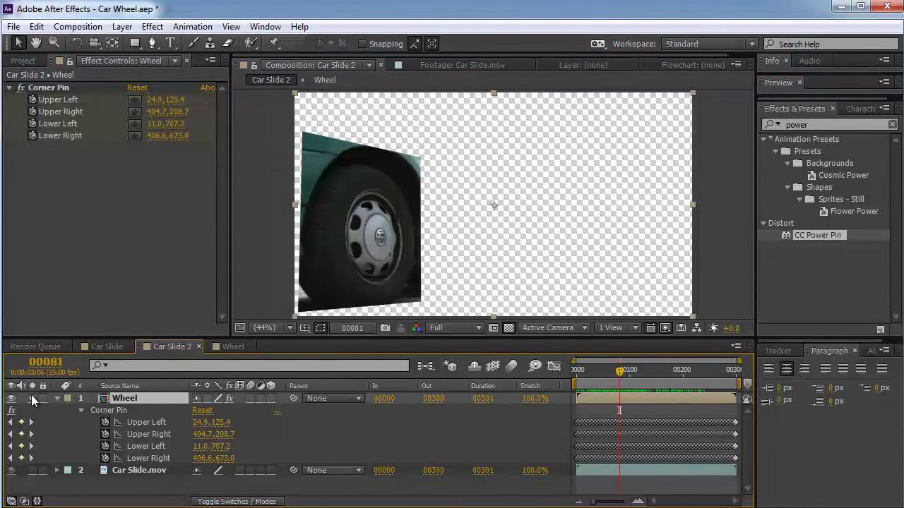
{"action": "double_click", "coordinate": [124, 399]}
{"action": "left_click", "coordinate": [123, 398]}
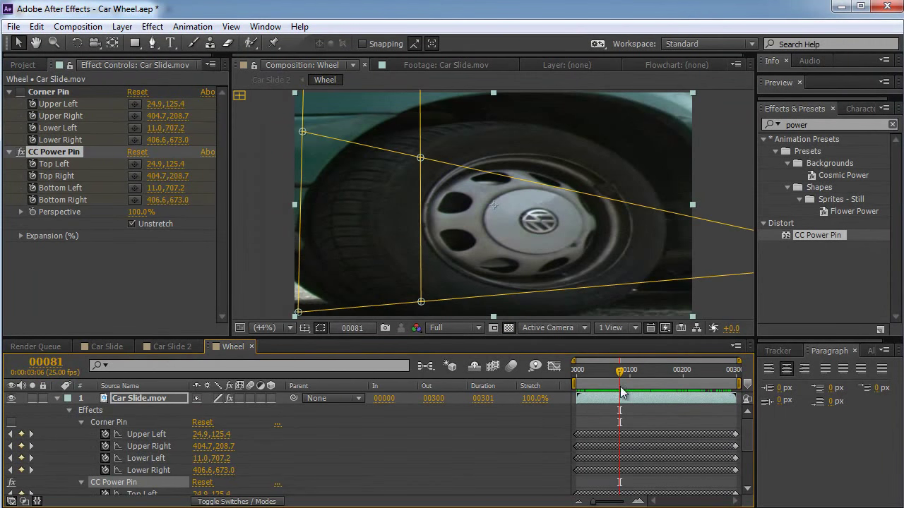
{"action": "mouse_move", "coordinate": [619, 372]}
{"action": "left_mouse_down"}
{"action": "mouse_move", "coordinate": [575, 372]}
{"action": "mouse_move", "coordinate": [617, 381]}
{"action": "mouse_move", "coordinate": [631, 372]}
{"action": "left_mouse_up"}
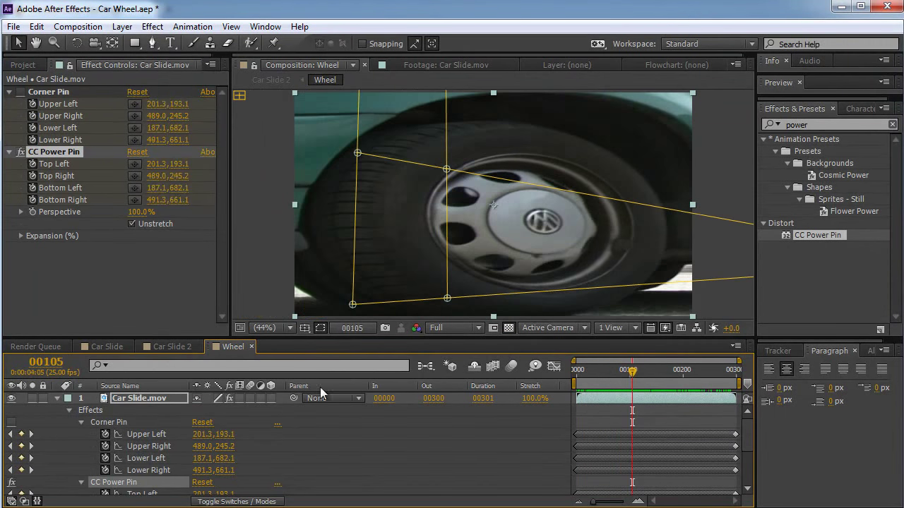
- Pre-compose the Car Slide.mov layer as Slide, leaving all attributes in the Wheel composition
{"action": "left_click", "coordinate": [136, 399]}
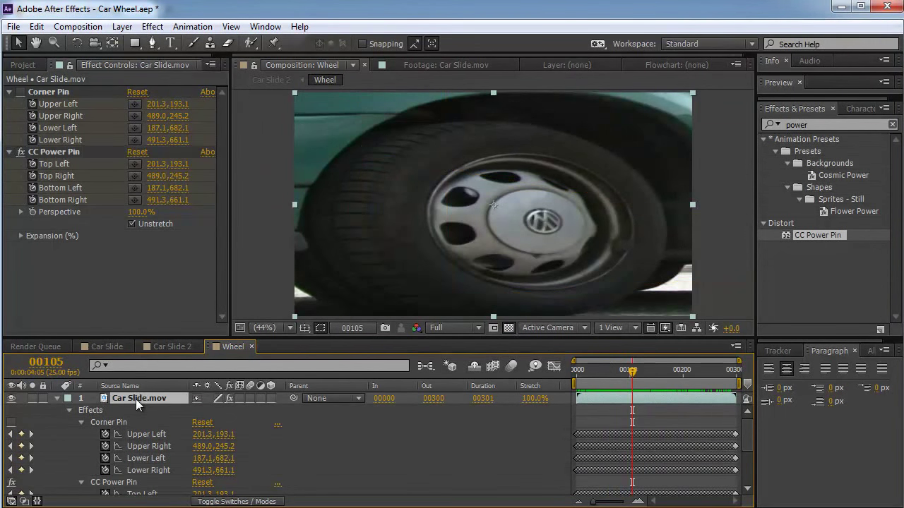
{"action": "left_click", "coordinate": [57, 399]}
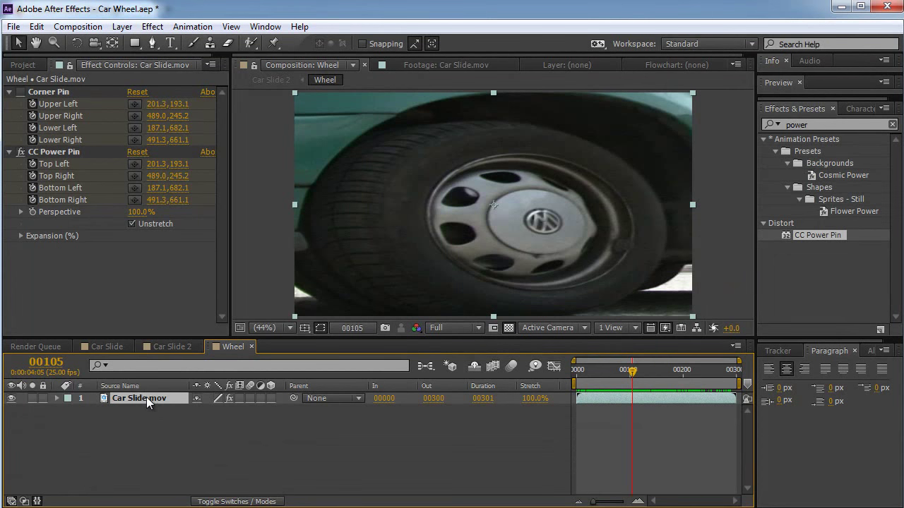
{"action": "left_click", "coordinate": [122, 26]}
{"action": "key", "text": "ctrl+shift+c"}
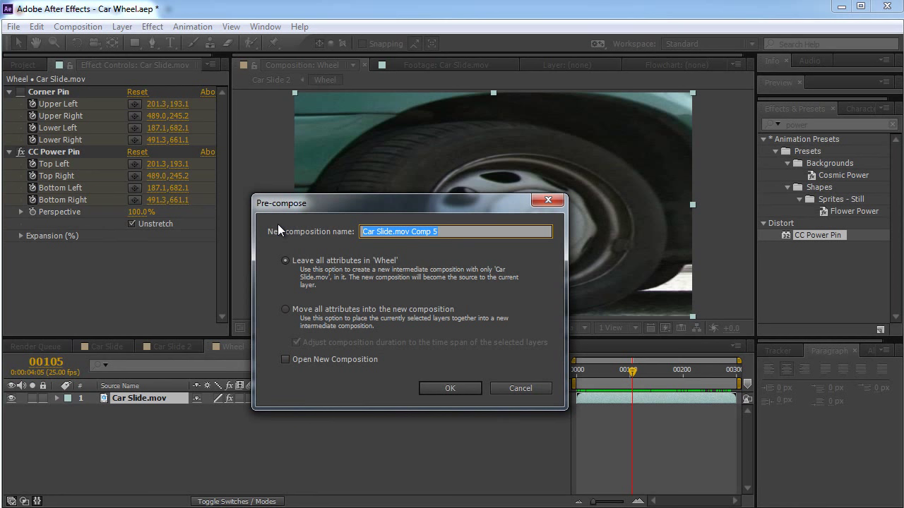
{"action": "type", "text": "Sl"}
{"action": "type", "text": "ide"}
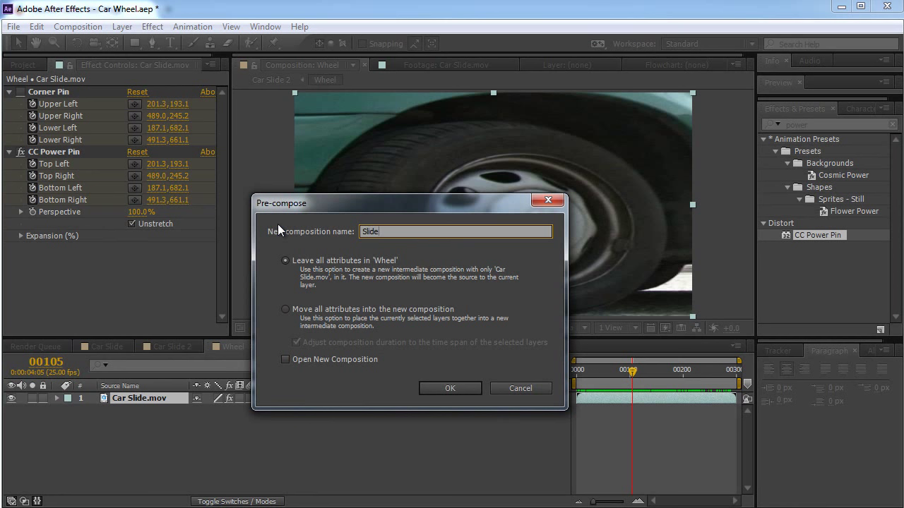
{"action": "left_click", "coordinate": [441, 386]}
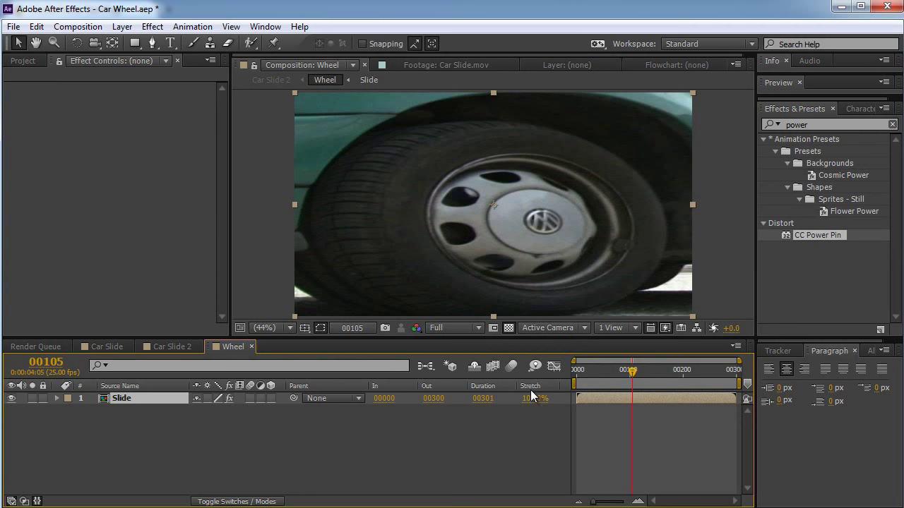
{"action": "left_click", "coordinate": [37, 501]}
{"action": "left_click", "coordinate": [37, 501]}
{"action": "left_click", "coordinate": [38, 501]}
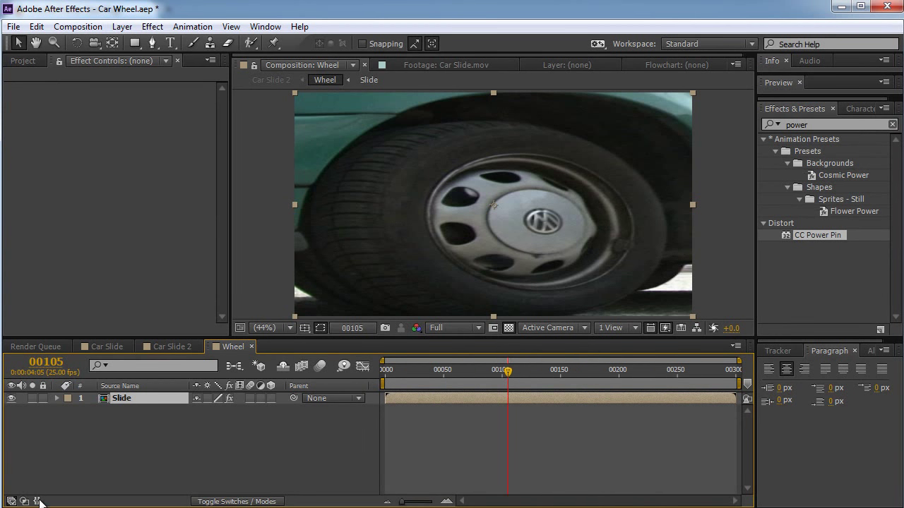
{"action": "left_click", "coordinate": [37, 501]}
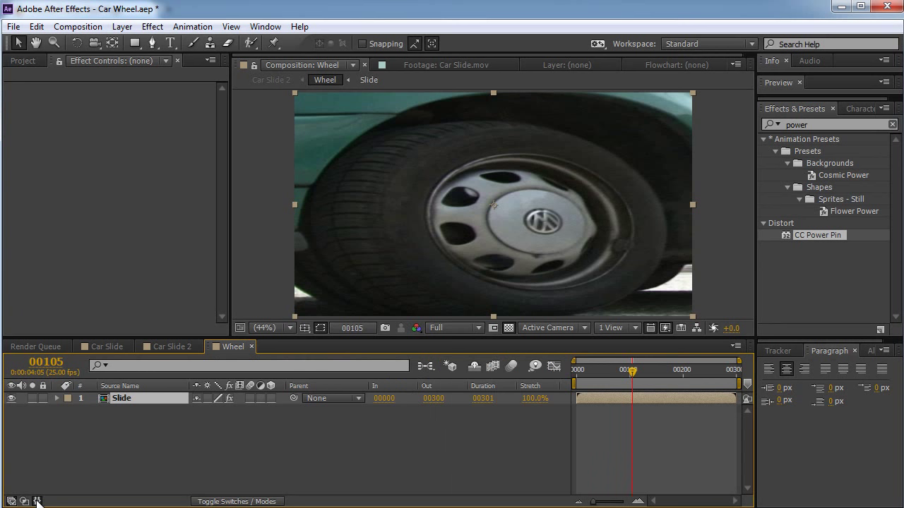
{"action": "right_click", "coordinate": [451, 173]}
{"action": "mouse_move", "coordinate": [509, 222]}
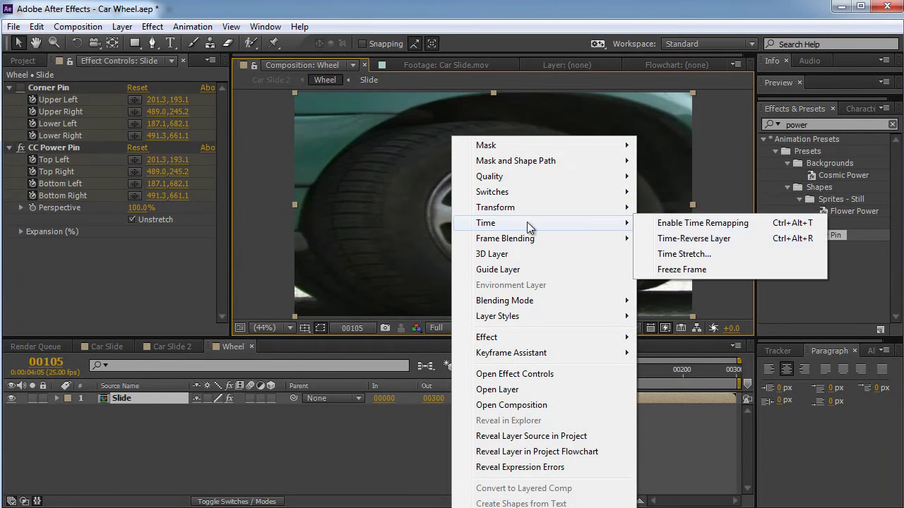
{"action": "left_click", "coordinate": [542, 380]}
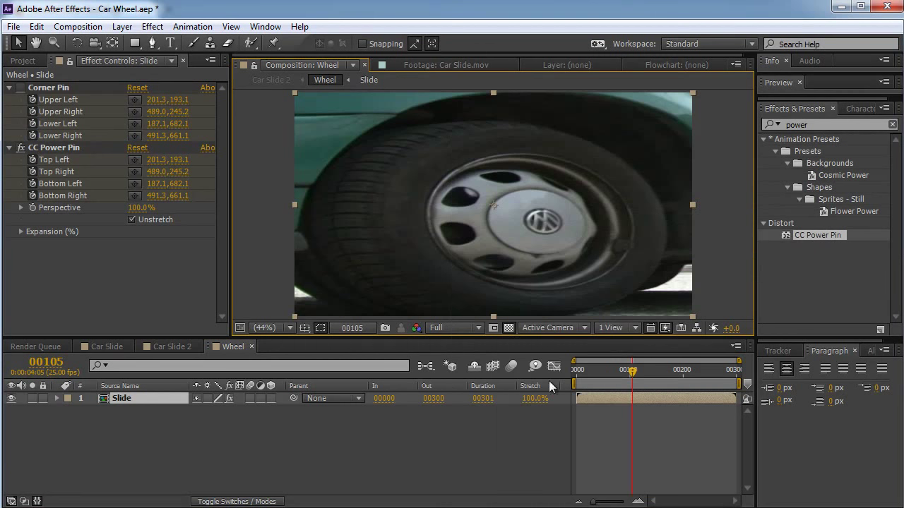
- Set the Slide layer's time stretch factor to 25%
{"action": "left_click", "coordinate": [530, 399]}
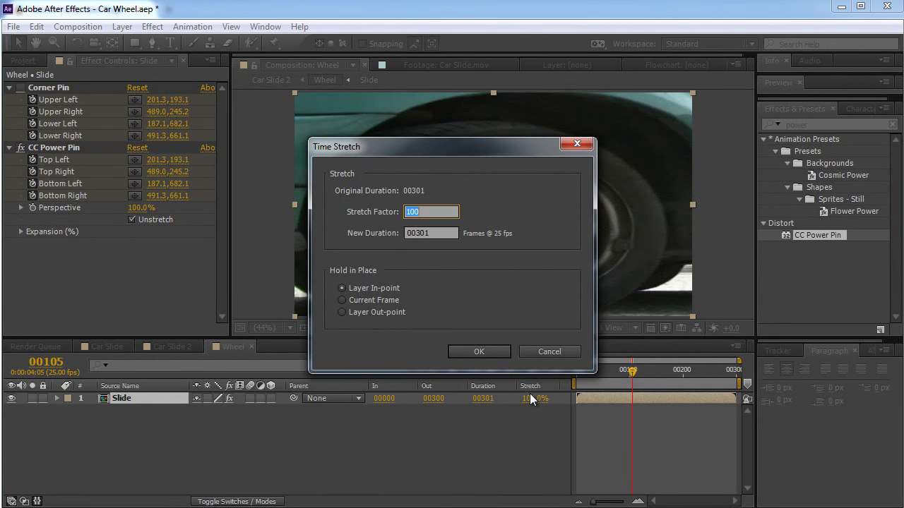
{"action": "type", "text": "25"}
{"action": "key", "text": "Return"}
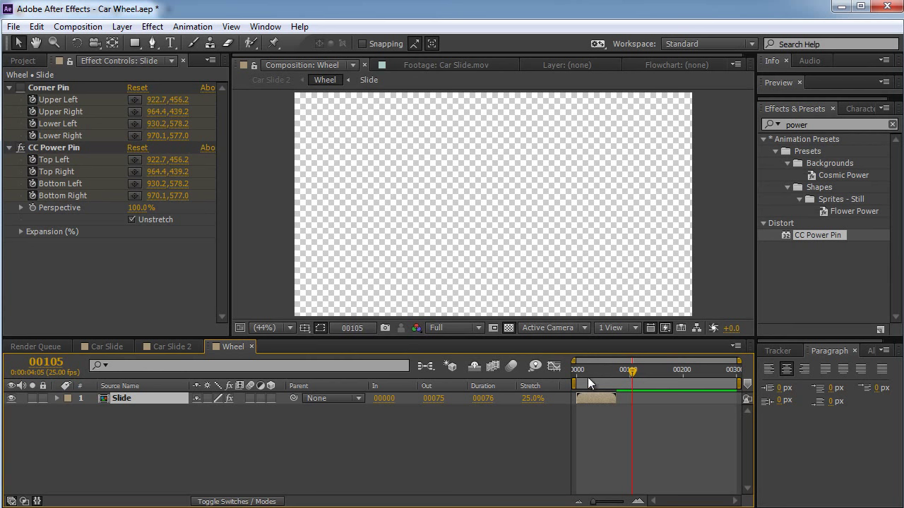
- Check the time-stretched wheel at frame 15 in the Wheel precomp and over the car footage in Car Slide 2
{"action": "left_click_drag", "start_coordinate": [628, 368], "coordinate": [584, 375]}
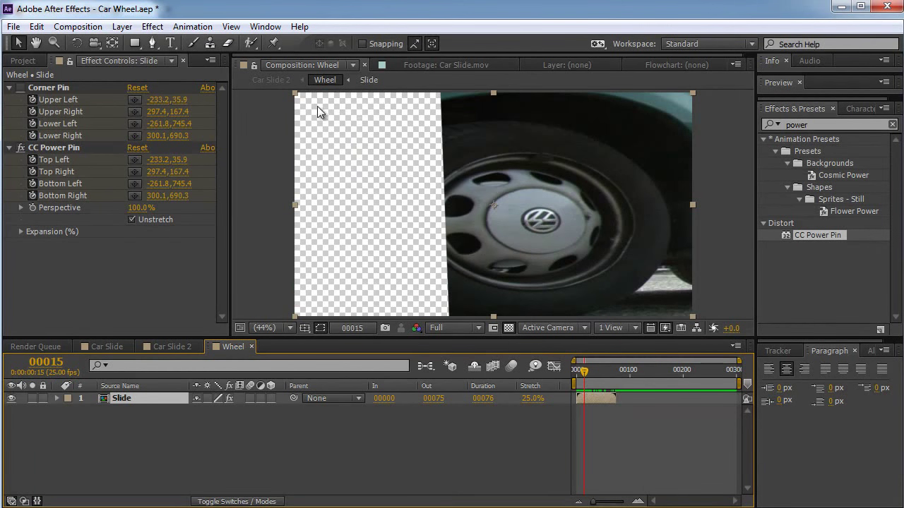
{"action": "left_click", "coordinate": [267, 82]}
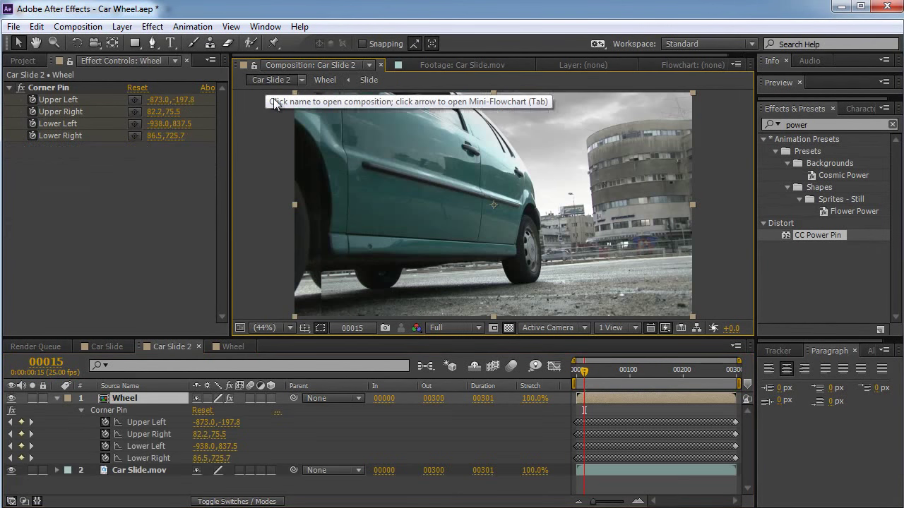
{"action": "key", "text": "space"}
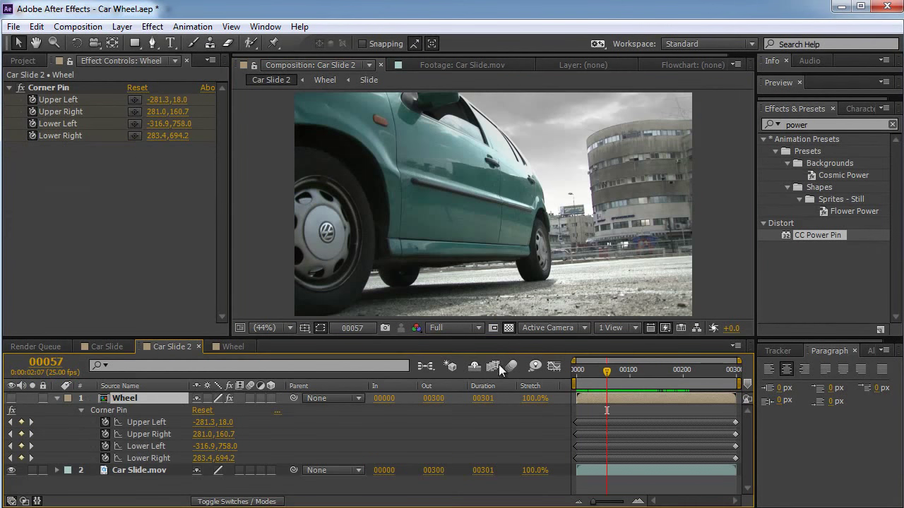
- With the playhead at frame 74, shift the Slide layer inside the Wheel precomp so that it starts at frame 56
{"action": "mouse_move", "coordinate": [606, 371]}
{"action": "left_mouse_down"}
{"action": "mouse_move", "coordinate": [577, 375]}
{"action": "mouse_move", "coordinate": [621, 381]}
{"action": "left_mouse_up"}
{"action": "double_click", "coordinate": [641, 397]}
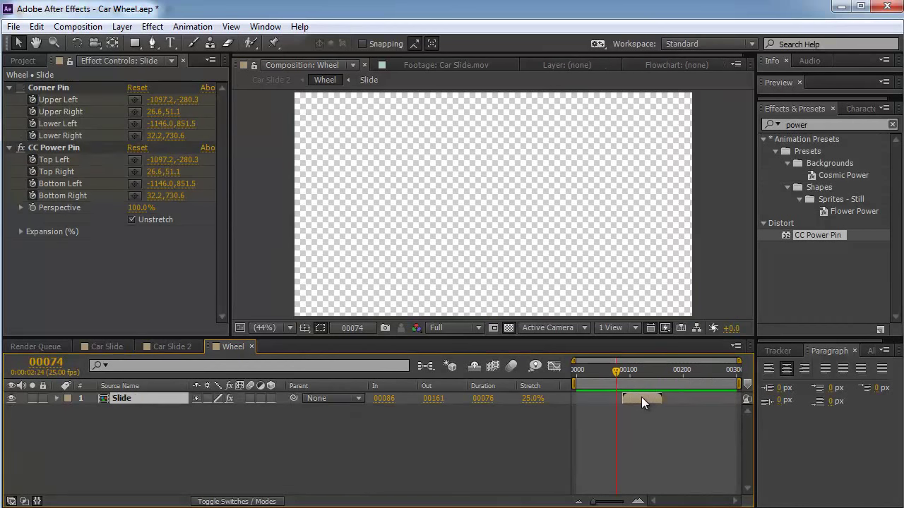
{"action": "left_click_drag", "start_coordinate": [637, 396], "coordinate": [624, 396]}
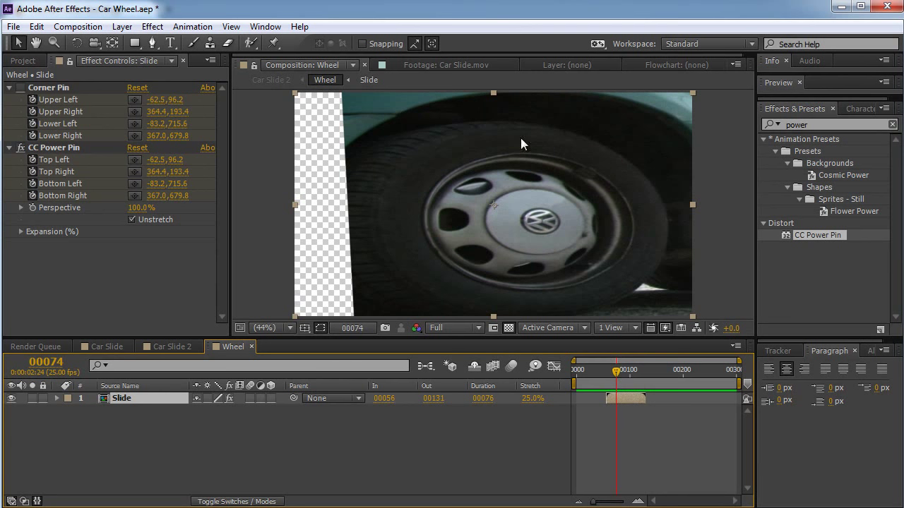
- End the Car Slide 2 work area at the Slide layer's out point, frame 131, and preview the composite
{"action": "left_click", "coordinate": [266, 85]}
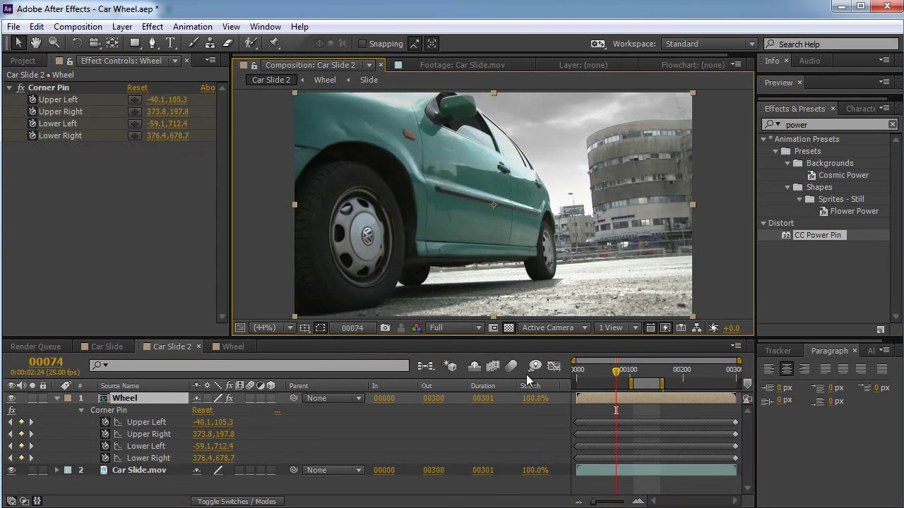
{"action": "left_click_drag", "start_coordinate": [617, 369], "coordinate": [636, 373]}
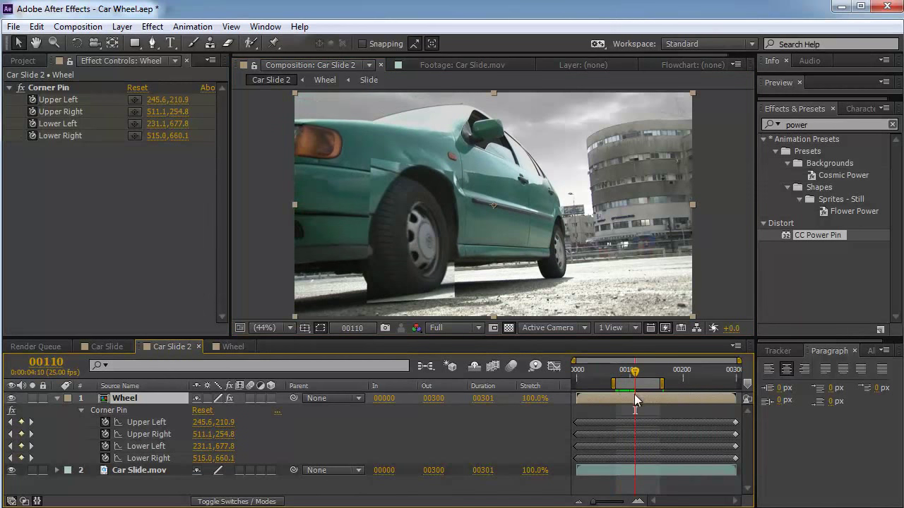
{"action": "double_click", "coordinate": [636, 400]}
{"action": "key", "text": "o"}
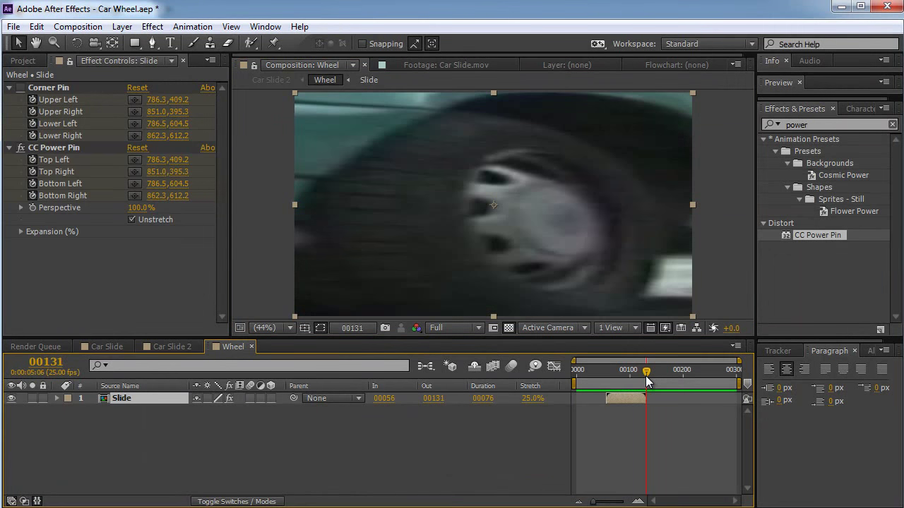
{"action": "left_click", "coordinate": [271, 80]}
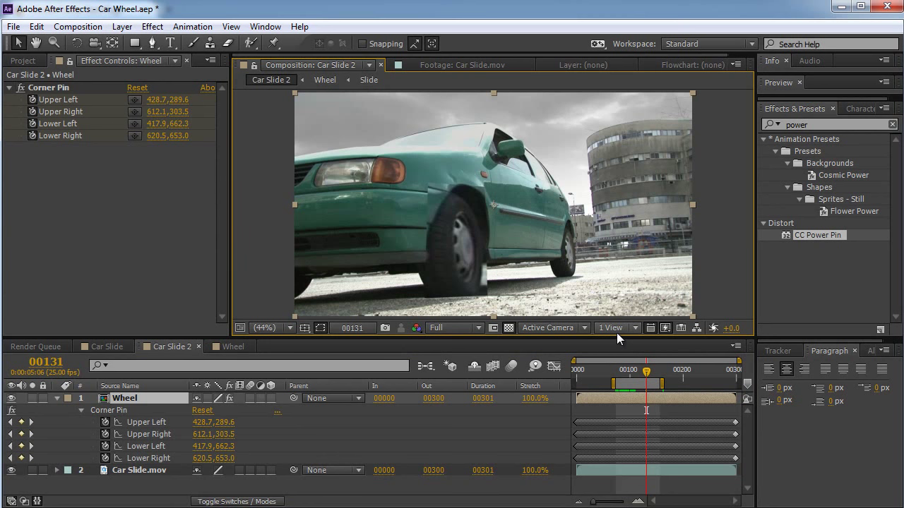
{"action": "key", "text": "n"}
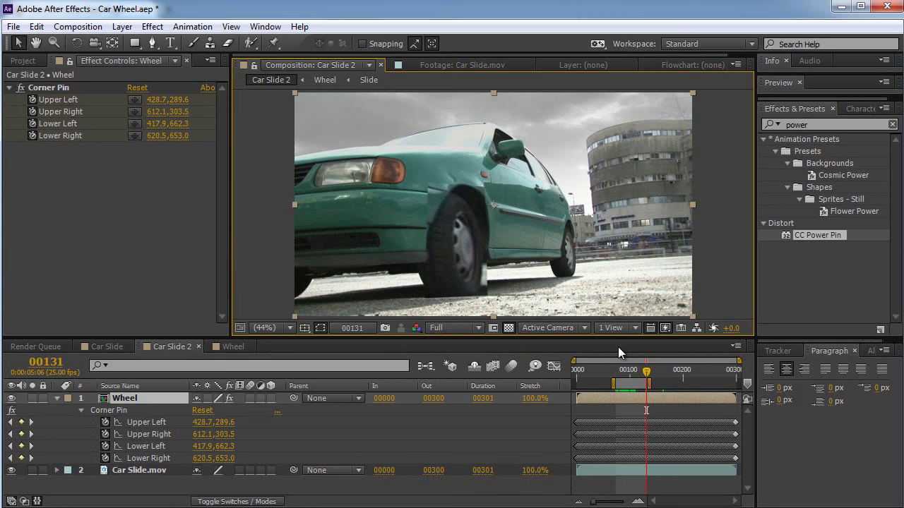
{"action": "key", "text": "KP_0"}
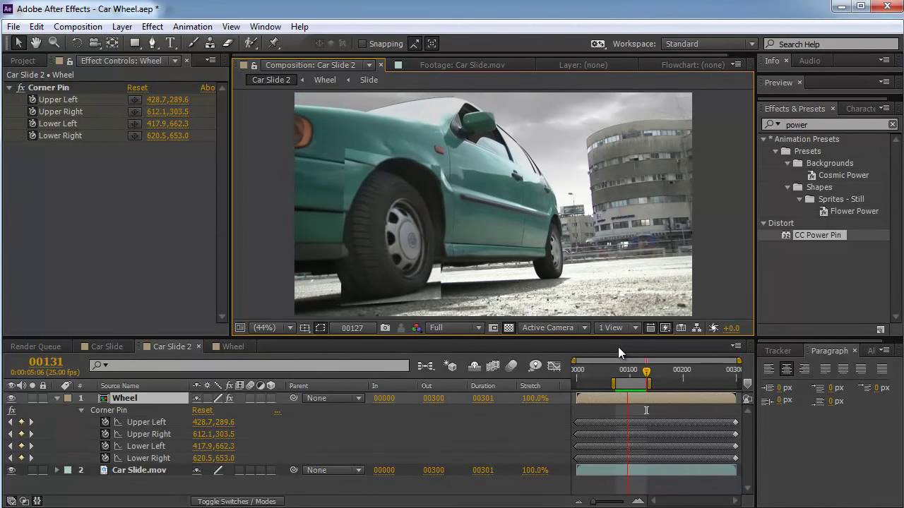
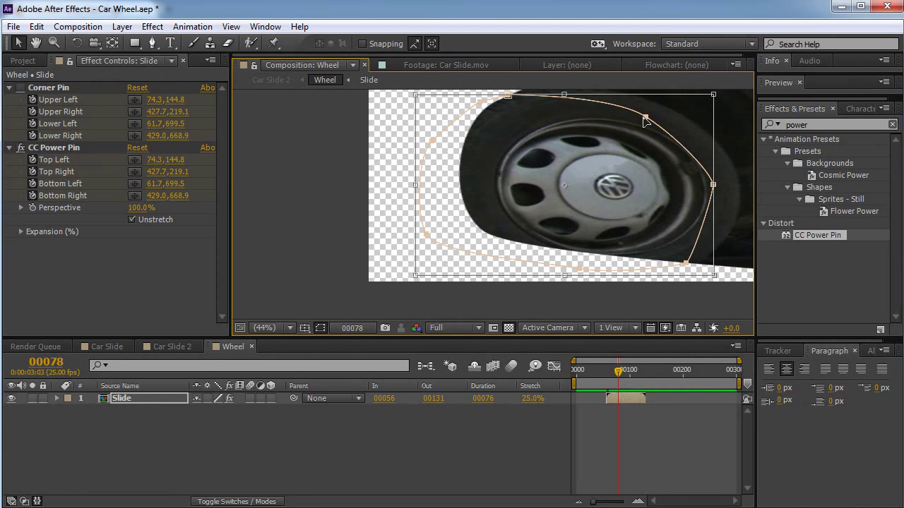
- Undo the mask on the Slide layer and pre-compose the layer, moving all attributes into the new composition
{"action": "left_click", "coordinate": [644, 120]}
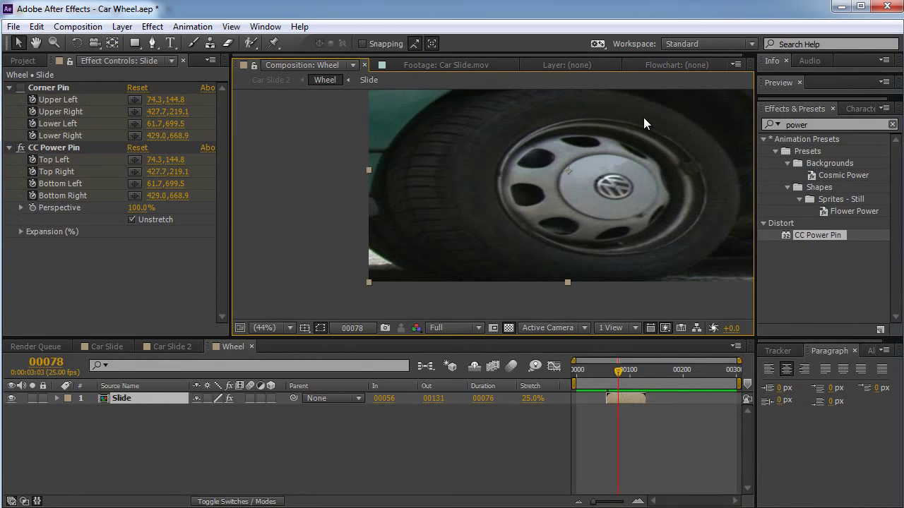
{"action": "left_click", "coordinate": [124, 29]}
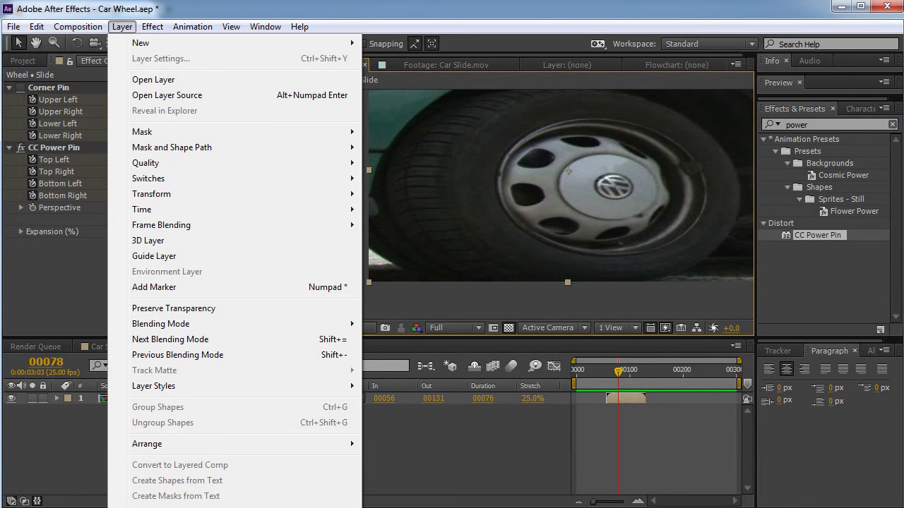
{"action": "key", "text": "ctrl+shift+c"}
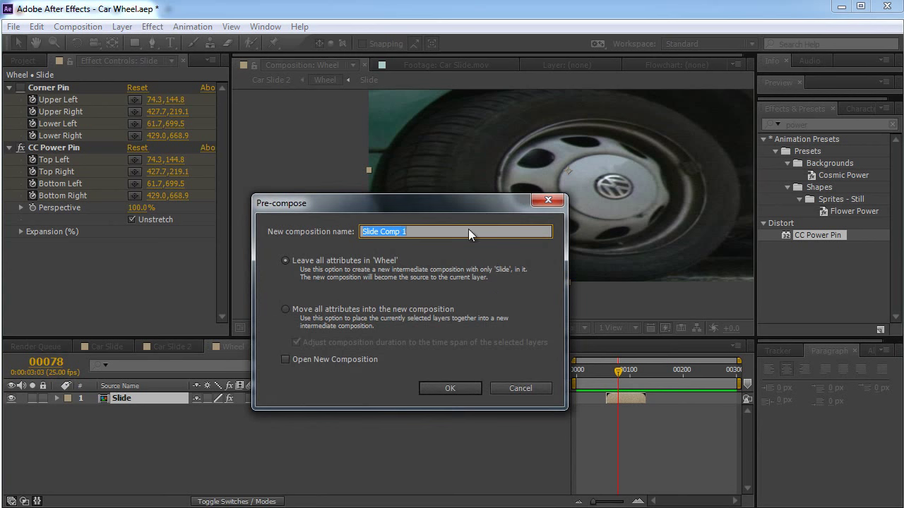
{"action": "left_click", "coordinate": [304, 311]}
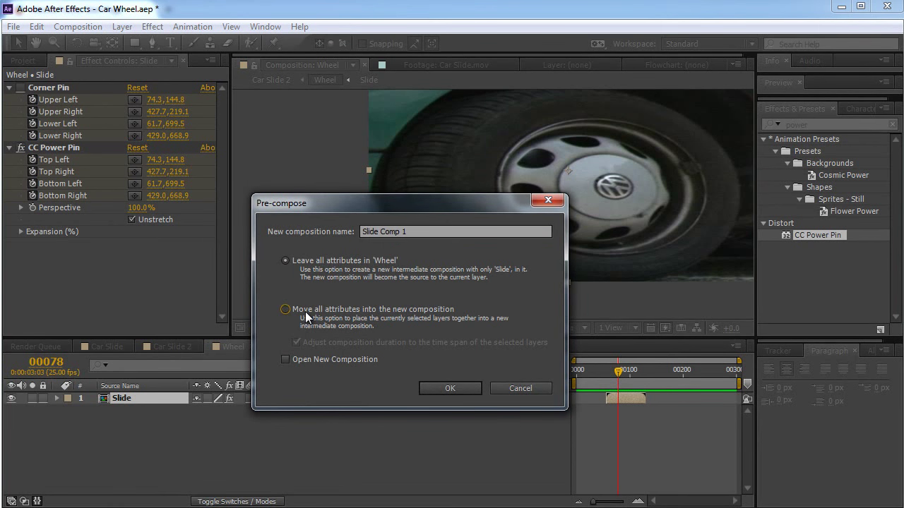
{"action": "left_click", "coordinate": [445, 388]}
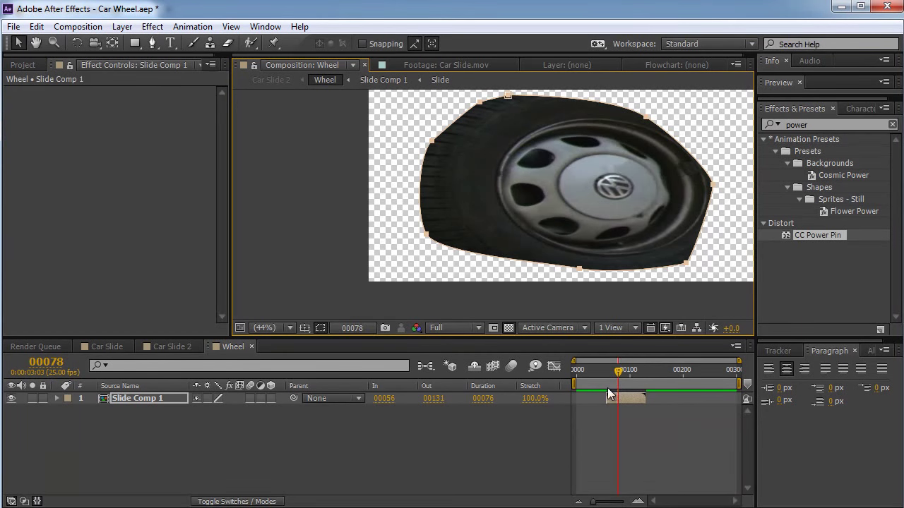
- Set the feather of the wheel-shaped mask on the Slide Comp 1 layer to 34 pixels
{"action": "key", "text": "f"}
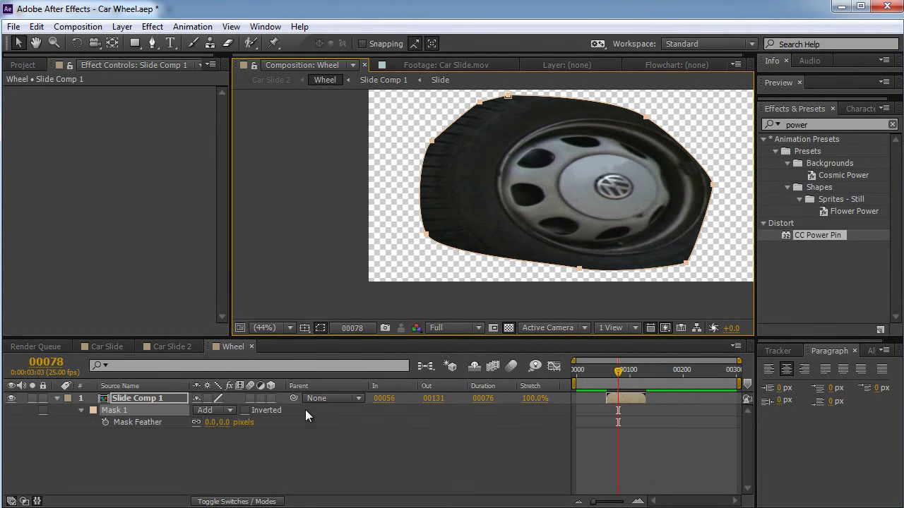
{"action": "left_click_drag", "start_coordinate": [225, 422], "coordinate": [250, 424]}
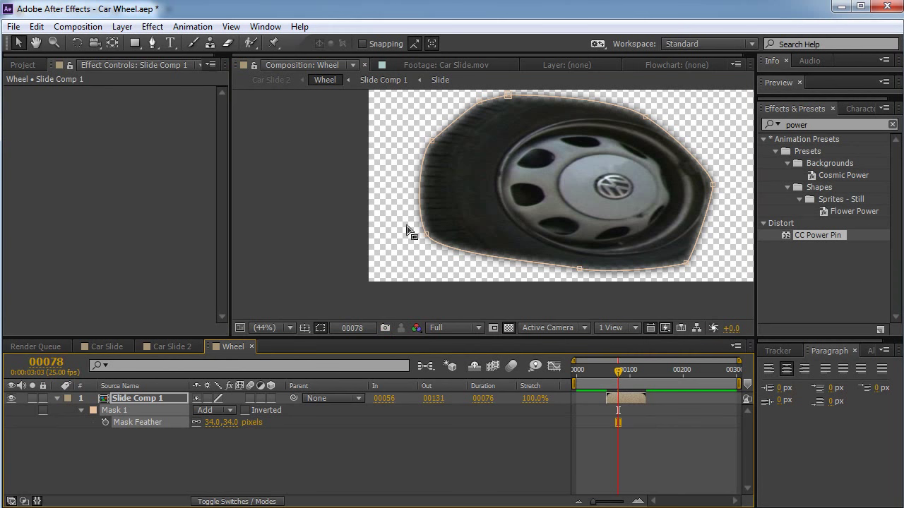
- Check the Wheel layer on its own in Car Slide 2, then preview the full composite
{"action": "left_click", "coordinate": [278, 80]}
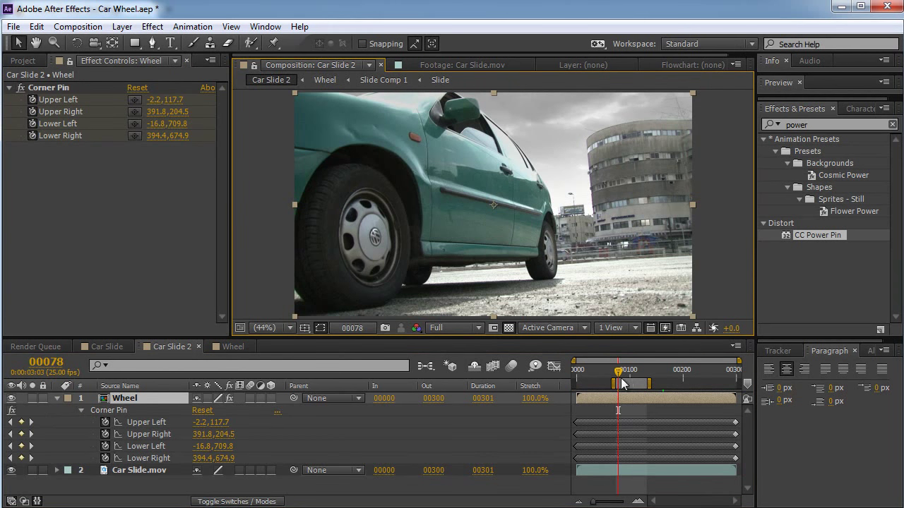
{"action": "left_click", "coordinate": [32, 399]}
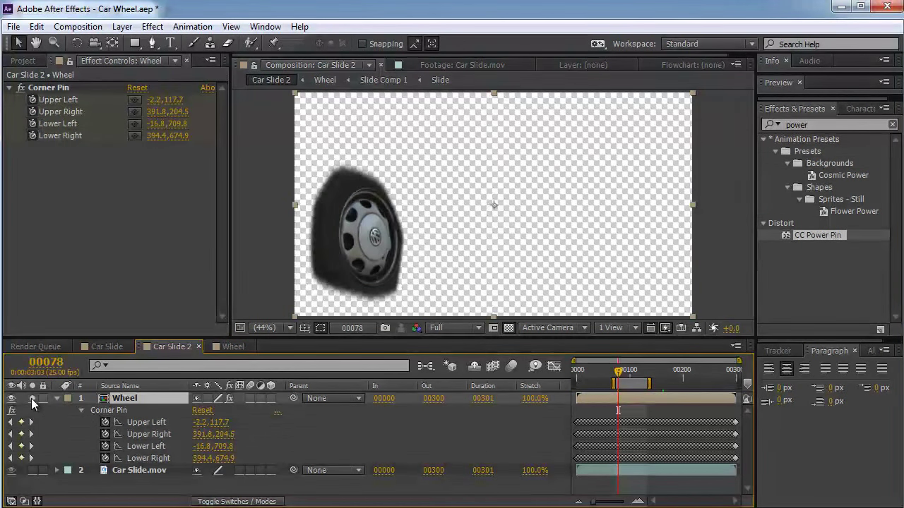
{"action": "left_click", "coordinate": [31, 400]}
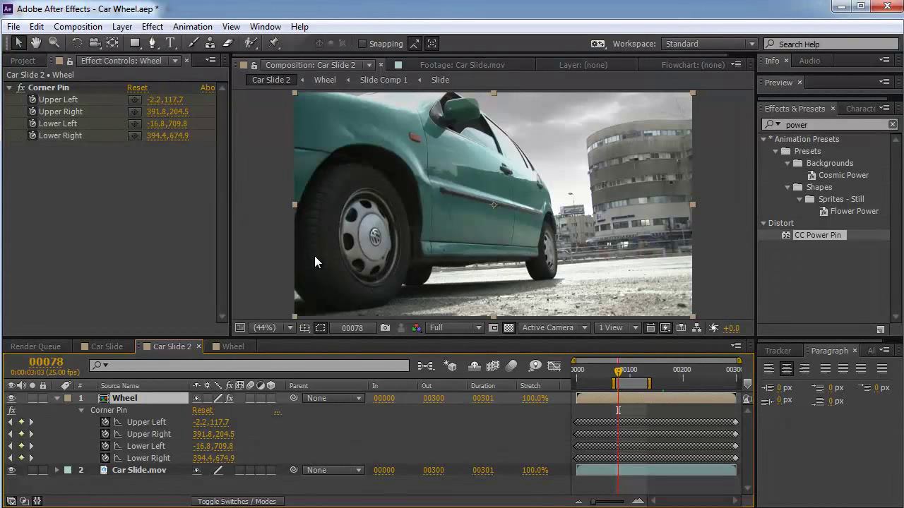
{"action": "key", "text": "KP_0"}
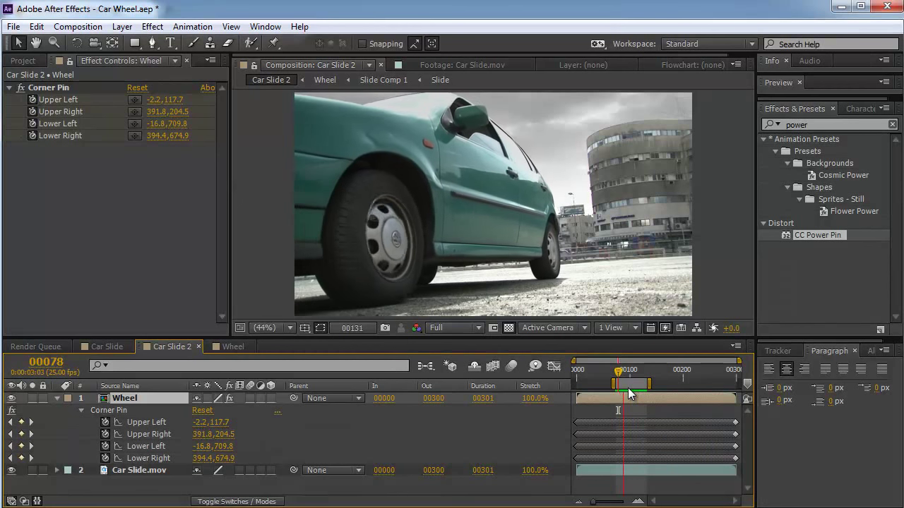
{"action": "left_click", "coordinate": [628, 388]}
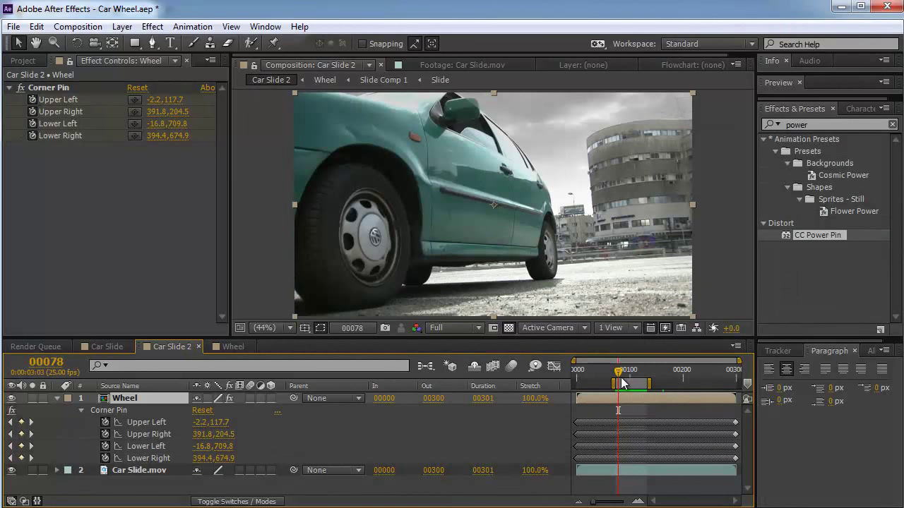
- At frame 105, move the two lower points of the Slide Comp 1 mask upward in the Wheel precomp, and preview Car Slide 2
{"action": "left_click_drag", "start_coordinate": [618, 382], "coordinate": [632, 382]}
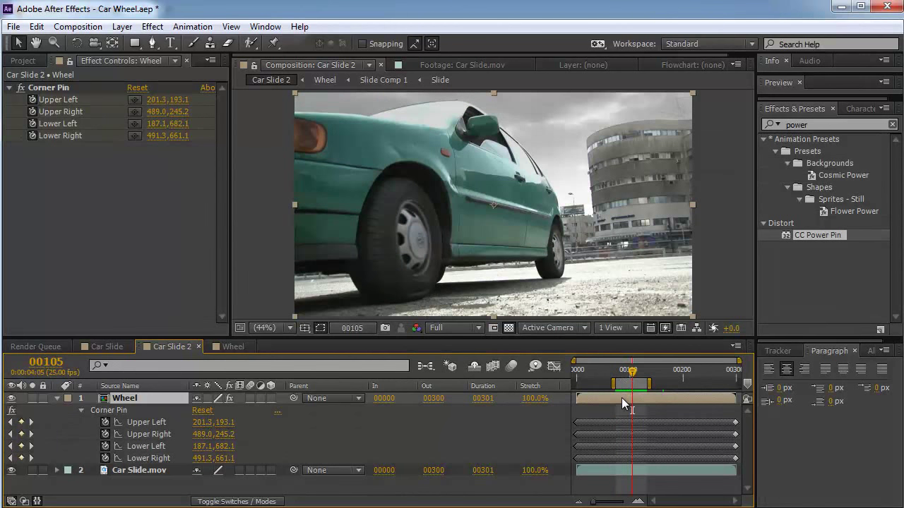
{"action": "double_click", "coordinate": [621, 398]}
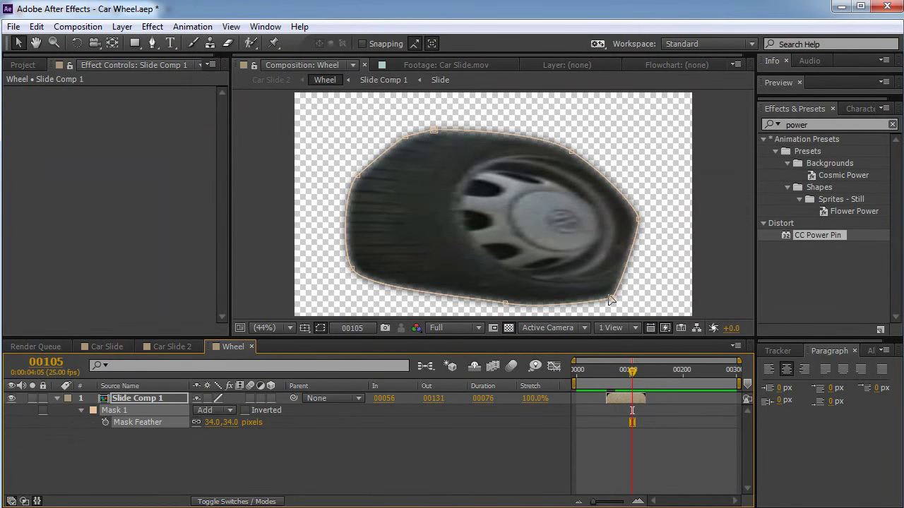
{"action": "left_click_drag", "start_coordinate": [612, 299], "coordinate": [611, 288]}
{"action": "left_click_drag", "start_coordinate": [504, 304], "coordinate": [499, 290]}
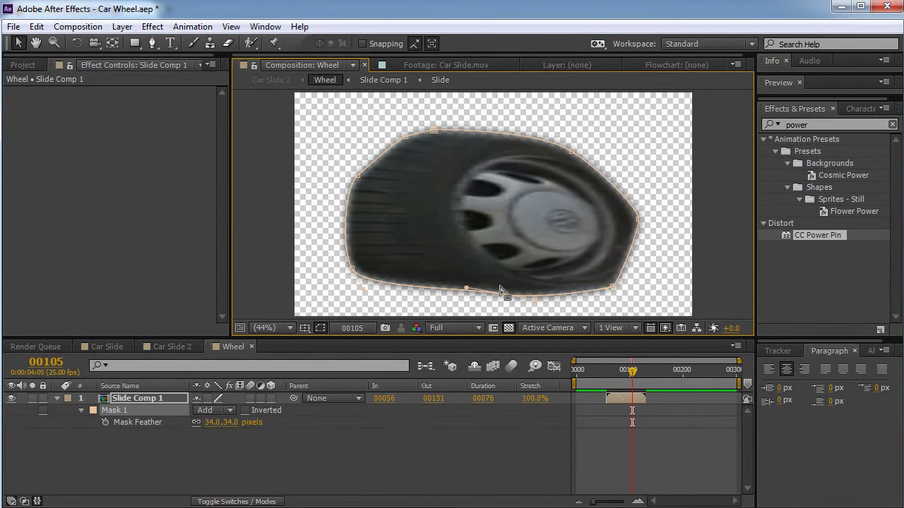
{"action": "left_click", "coordinate": [271, 79]}
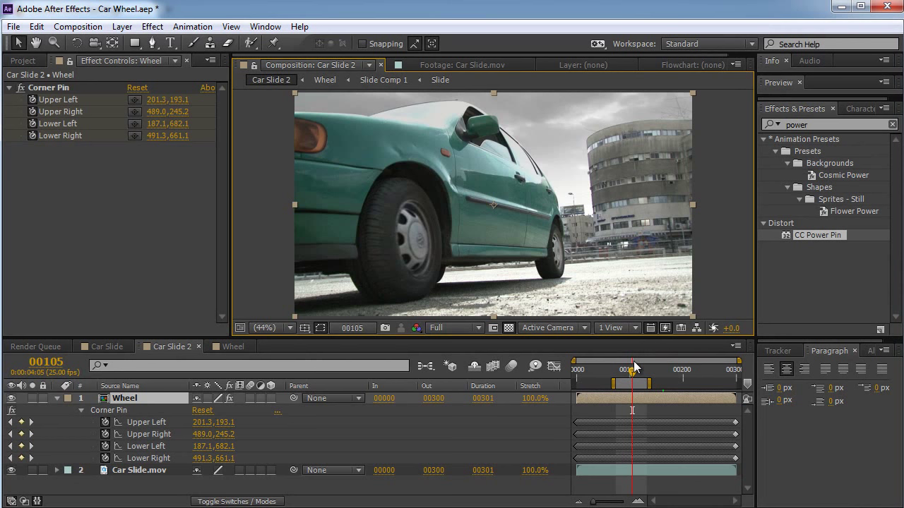
{"action": "key", "text": "space"}
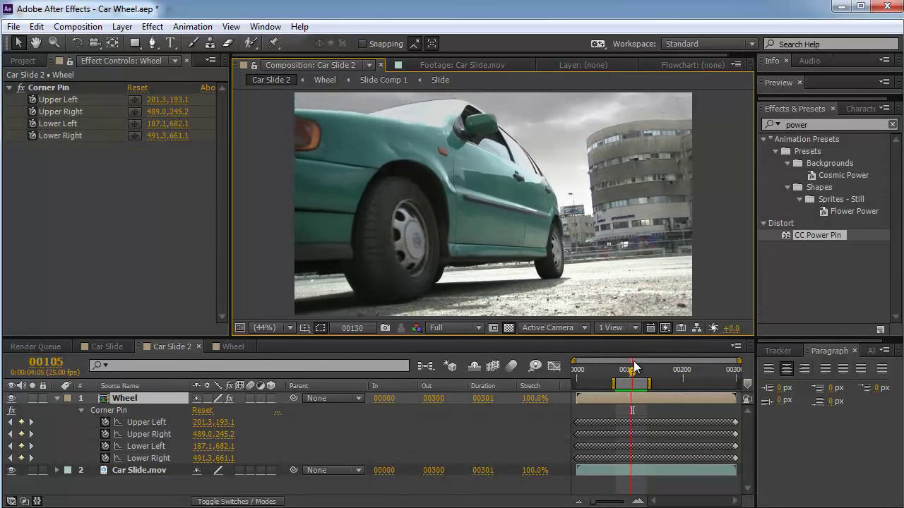
{"action": "key", "text": "space"}
- With the playhead at frame 110, add a comp-sized magenta solid above the Wheel layer in Car Slide 2
{"action": "mouse_move", "coordinate": [633, 366]}
{"action": "left_mouse_down"}
{"action": "mouse_move", "coordinate": [615, 367]}
{"action": "mouse_move", "coordinate": [635, 378]}
{"action": "left_mouse_up"}
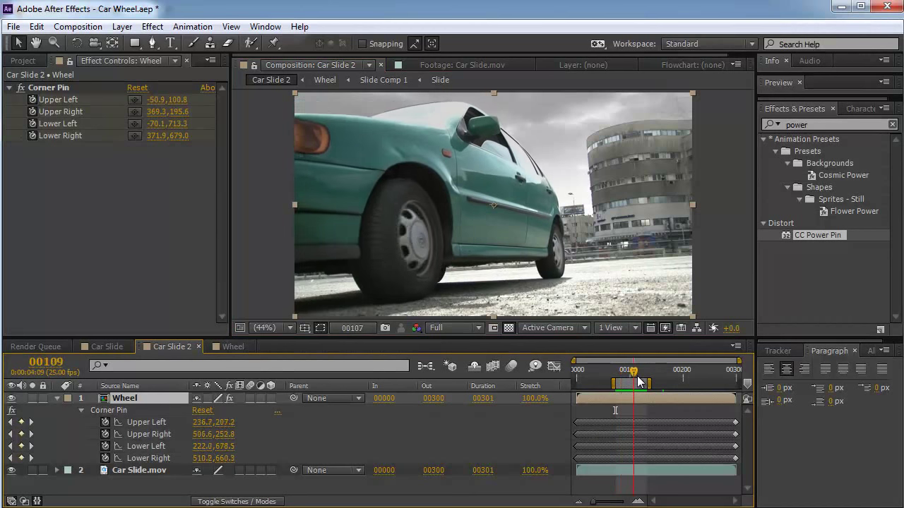
{"action": "left_click", "coordinate": [122, 26]}
{"action": "mouse_move", "coordinate": [142, 43]}
{"action": "left_click", "coordinate": [403, 59]}
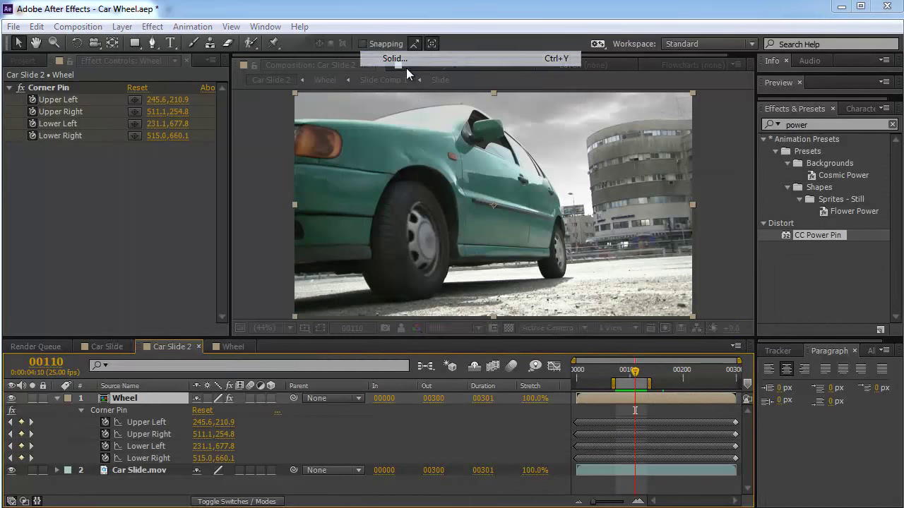
{"action": "left_click_drag", "start_coordinate": [559, 204], "coordinate": [400, 116]}
{"action": "left_click", "coordinate": [429, 313]}
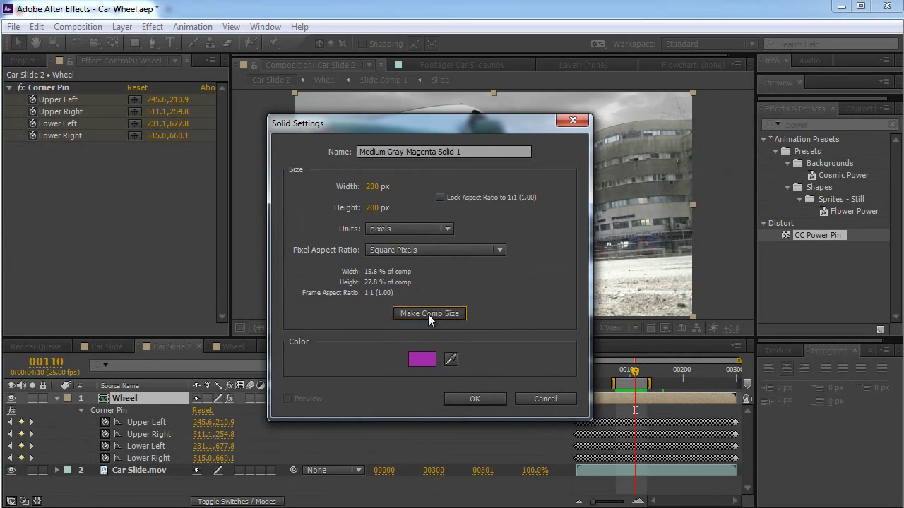
{"action": "left_click", "coordinate": [469, 399]}
- Apply the Trapcode Particular effect to the solid and move its emitter to 326.6, 664.4, where the front tyre meets the road
{"action": "left_click", "coordinate": [811, 124]}
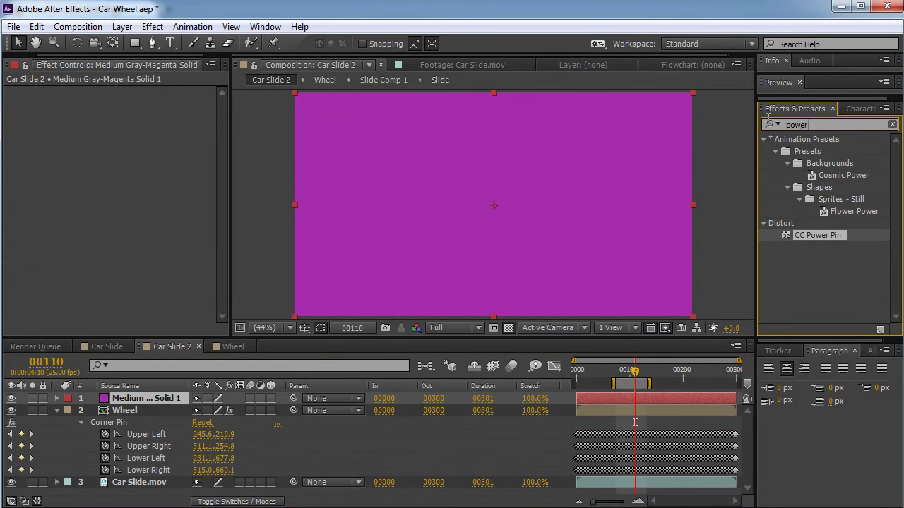
{"action": "type", "text": "parti"}
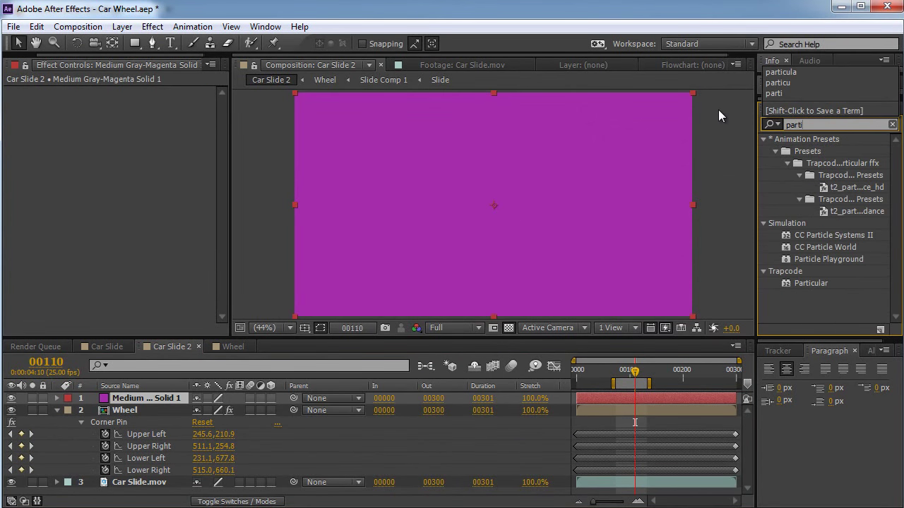
{"action": "left_click", "coordinate": [812, 283]}
{"action": "left_click_drag", "start_coordinate": [812, 283], "coordinate": [578, 239]}
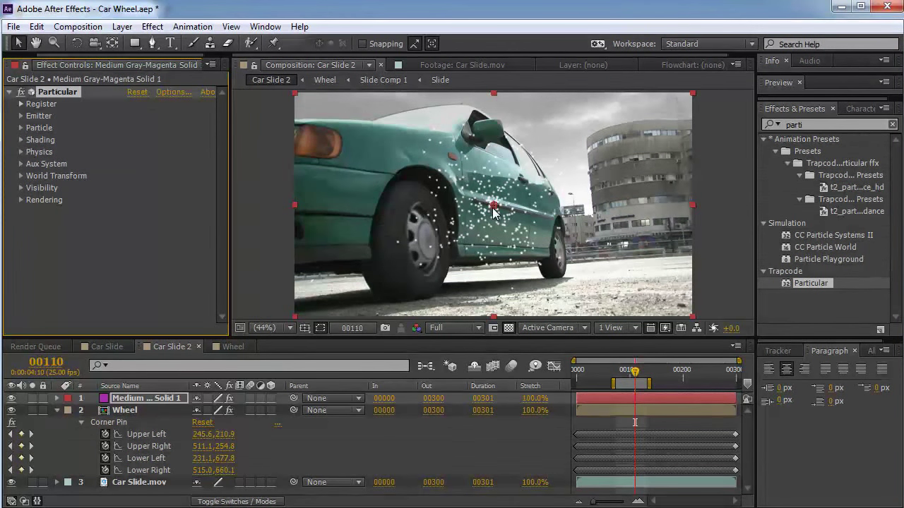
{"action": "mouse_move", "coordinate": [496, 209]}
{"action": "left_mouse_down"}
{"action": "mouse_move", "coordinate": [411, 270]}
{"action": "mouse_move", "coordinate": [395, 306]}
{"action": "left_mouse_up"}
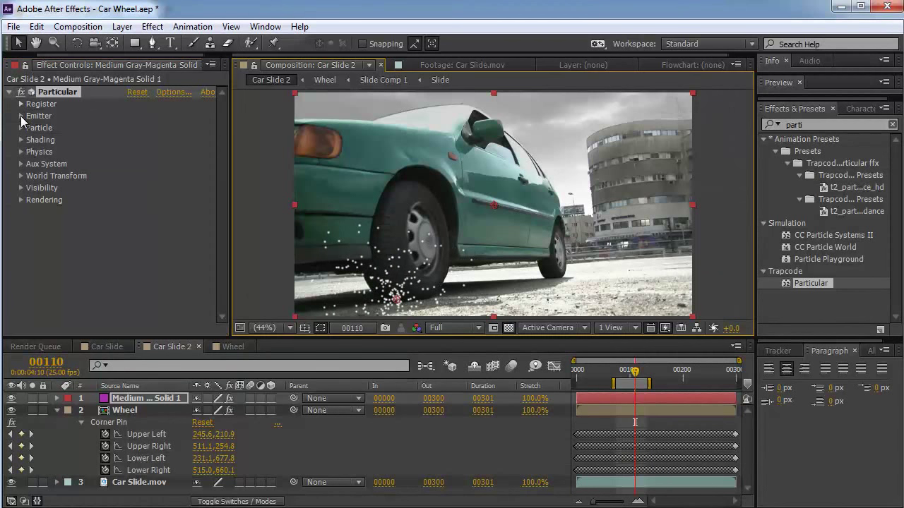
- Set Particular's Emitter Type to Box and its Direction to Directional
{"action": "left_click", "coordinate": [21, 116]}
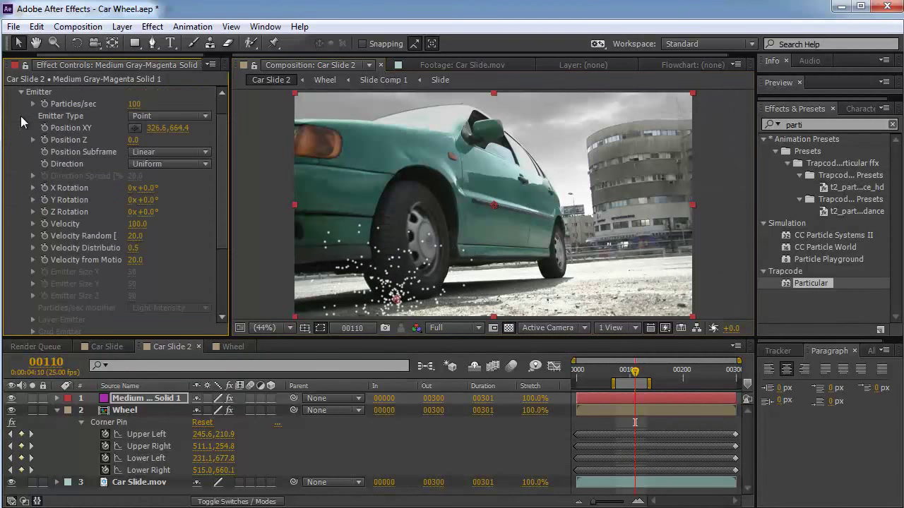
{"action": "left_click", "coordinate": [172, 115]}
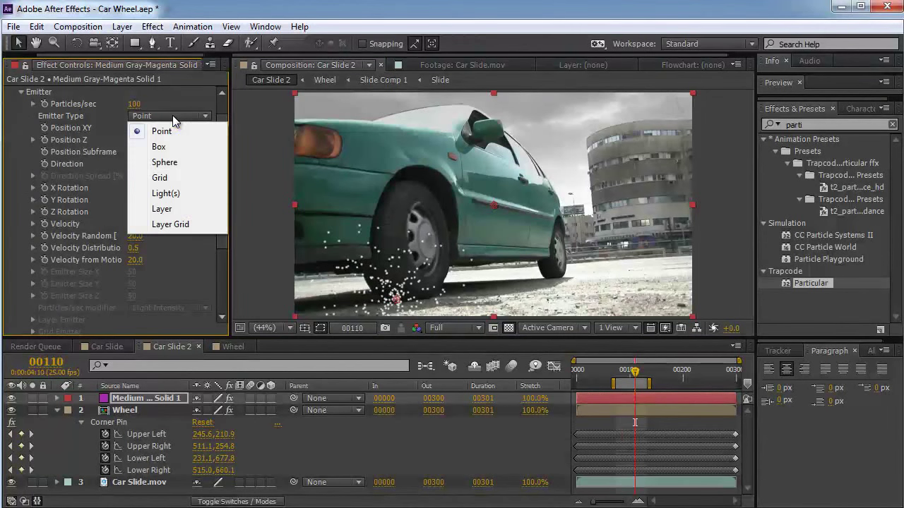
{"action": "left_click", "coordinate": [176, 147]}
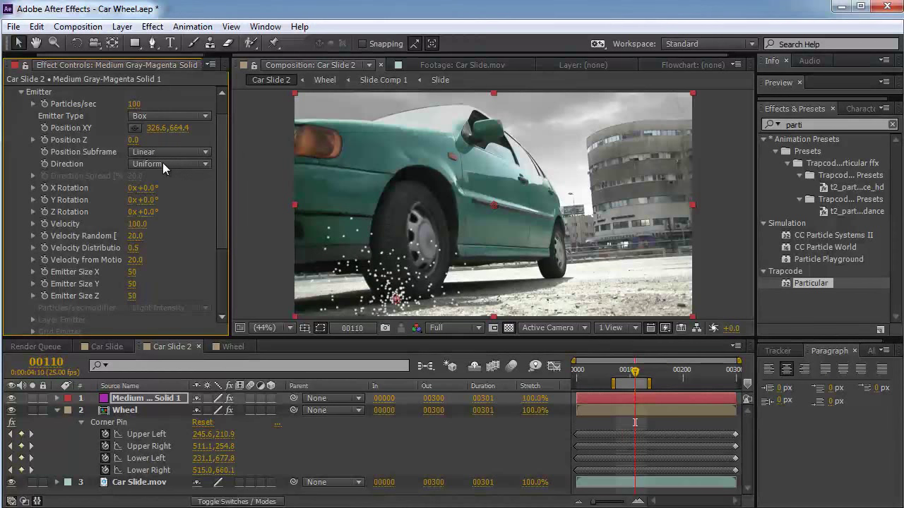
{"action": "left_click", "coordinate": [163, 163]}
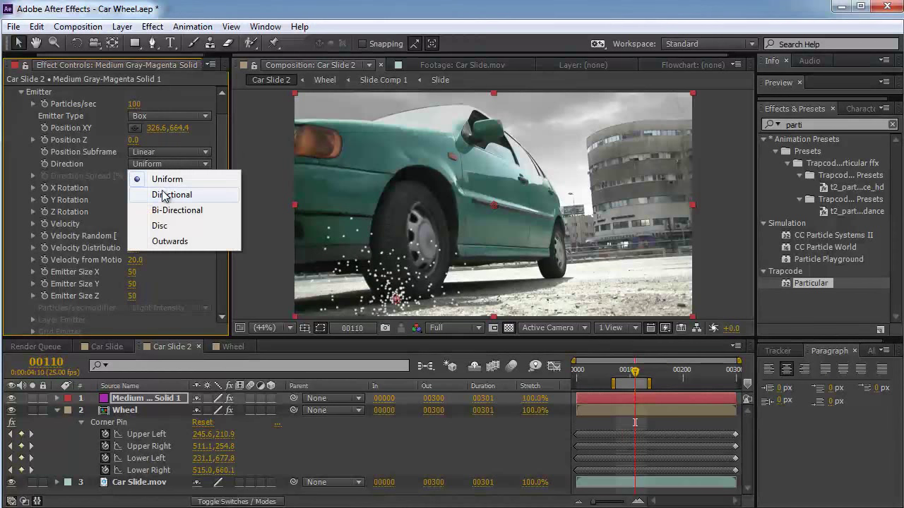
{"action": "left_click", "coordinate": [163, 195]}
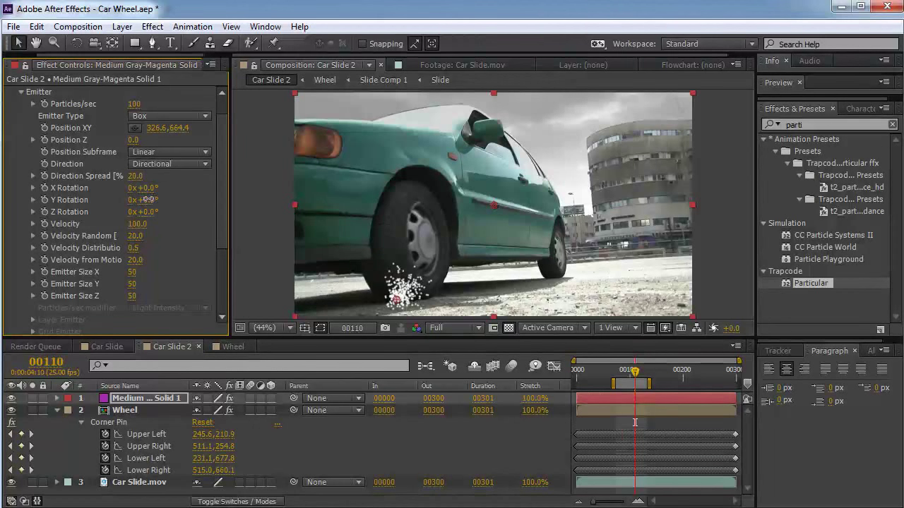
- Set the emitter's Y Rotation to -136° and its X, Y and Z sizes to 40, 0 and 0, and preview the particles
{"action": "mouse_move", "coordinate": [147, 200]}
{"action": "left_mouse_down"}
{"action": "mouse_move", "coordinate": [45, 200]}
{"action": "mouse_move", "coordinate": [57, 203]}
{"action": "left_mouse_up"}
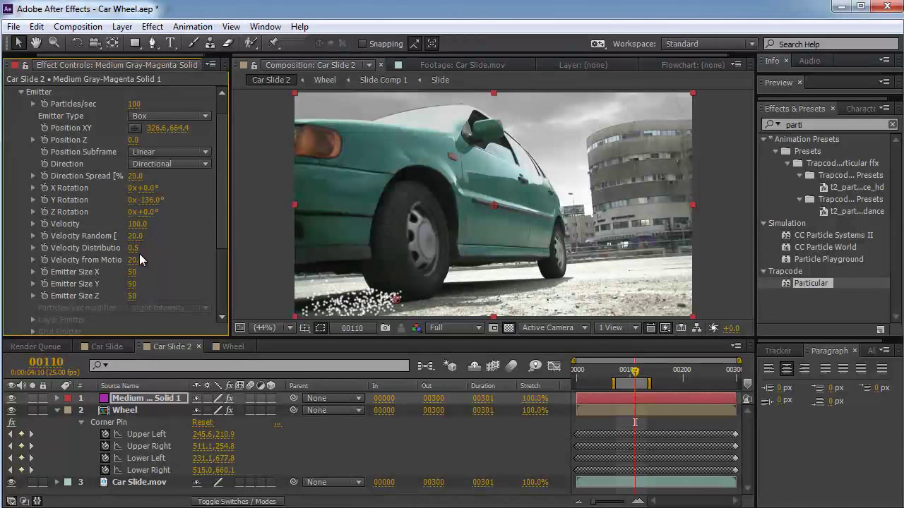
{"action": "mouse_move", "coordinate": [135, 271]}
{"action": "left_mouse_down"}
{"action": "mouse_move", "coordinate": [170, 271]}
{"action": "mouse_move", "coordinate": [62, 272]}
{"action": "left_mouse_up"}
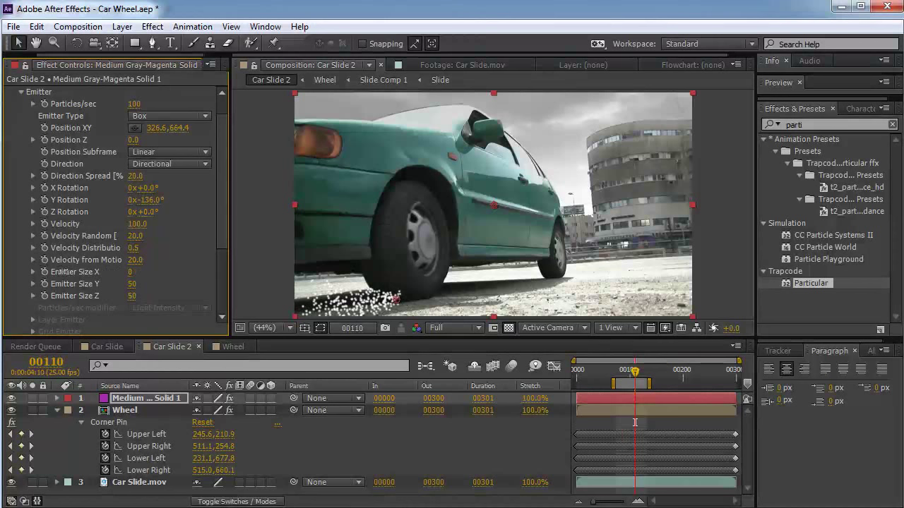
{"action": "left_click_drag", "start_coordinate": [1, 271], "coordinate": [26, 271]}
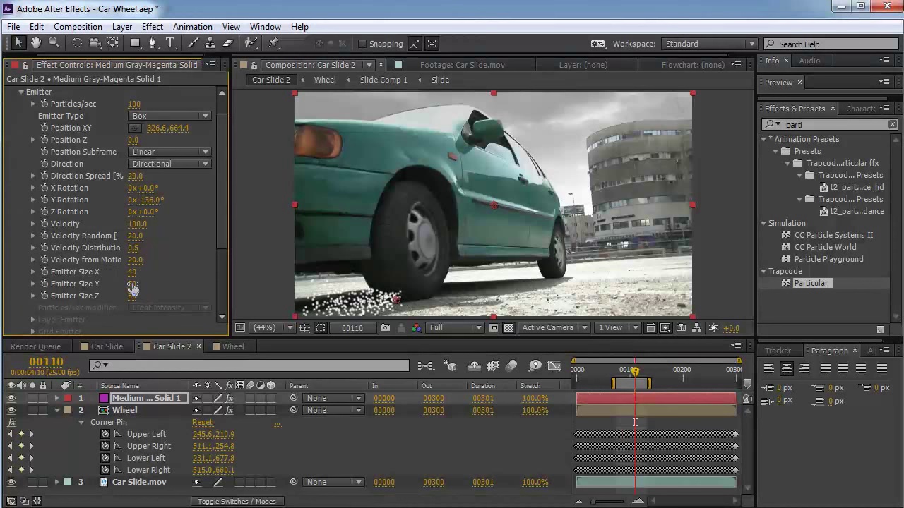
{"action": "mouse_move", "coordinate": [131, 283]}
{"action": "left_mouse_down"}
{"action": "mouse_move", "coordinate": [84, 284]}
{"action": "mouse_move", "coordinate": [128, 296]}
{"action": "mouse_move", "coordinate": [61, 292]}
{"action": "mouse_move", "coordinate": [79, 293]}
{"action": "left_mouse_up"}
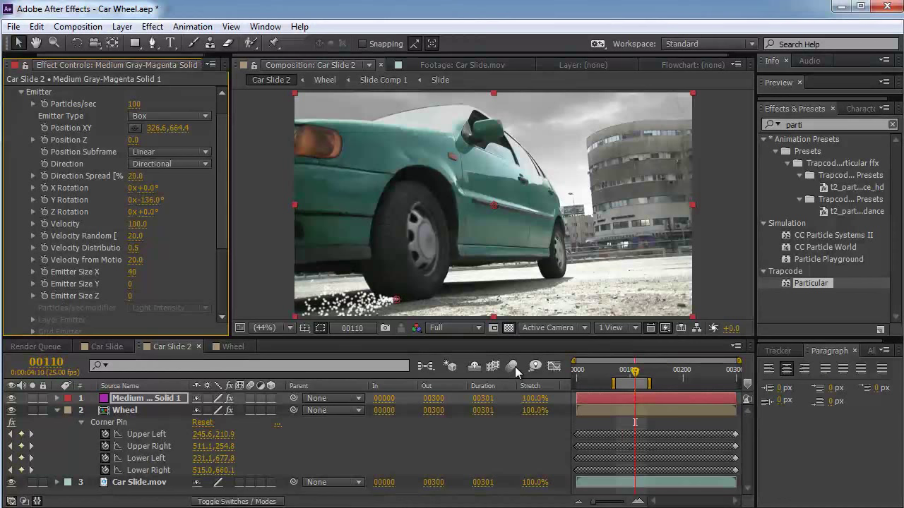
{"action": "key", "text": "KP_0"}
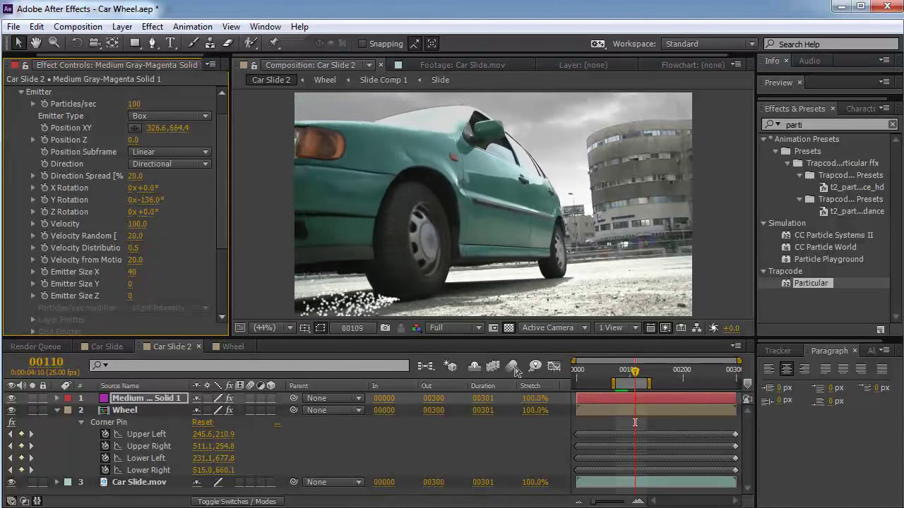
{"action": "key", "text": "KP_0"}
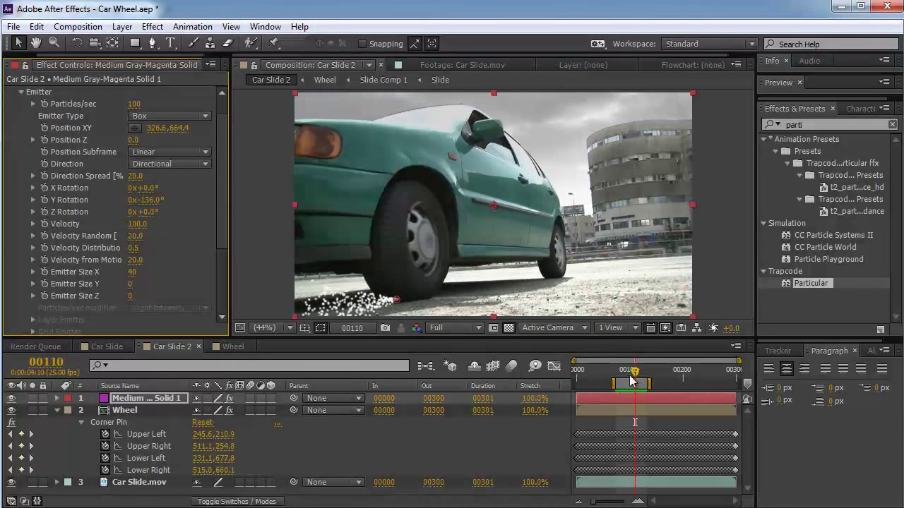
- Keyframe the emitter's Position XY to follow the front tyre, from 119.9, 693.9 at frame 73 to 510.5, 646.2 at frame 135
{"action": "left_click_drag", "start_coordinate": [635, 372], "coordinate": [615, 375]}
{"action": "mouse_move", "coordinate": [395, 305]}
{"action": "left_mouse_down"}
{"action": "mouse_move", "coordinate": [315, 312]}
{"action": "mouse_move", "coordinate": [332, 308]}
{"action": "left_mouse_up"}
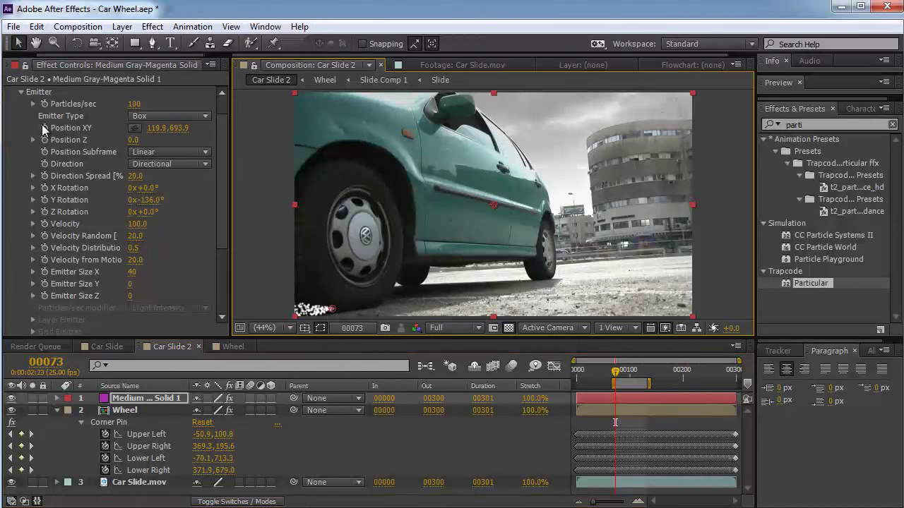
{"action": "left_click", "coordinate": [45, 128]}
{"action": "left_click_drag", "start_coordinate": [615, 371], "coordinate": [651, 379]}
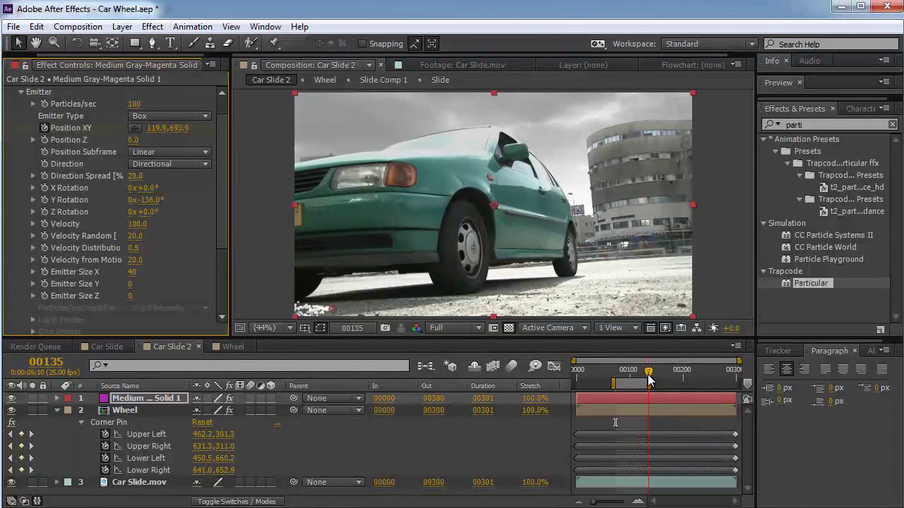
{"action": "left_click_drag", "start_coordinate": [329, 309], "coordinate": [452, 296]}
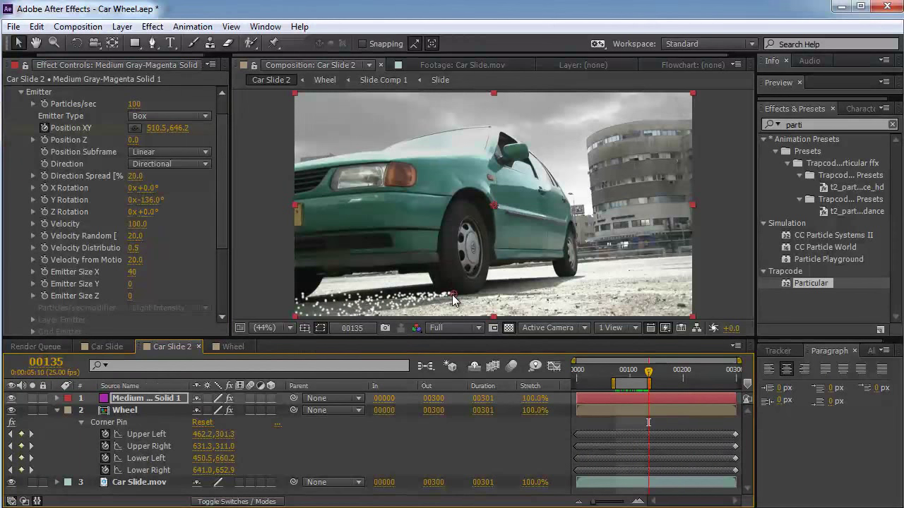
{"action": "left_click", "coordinate": [453, 299]}
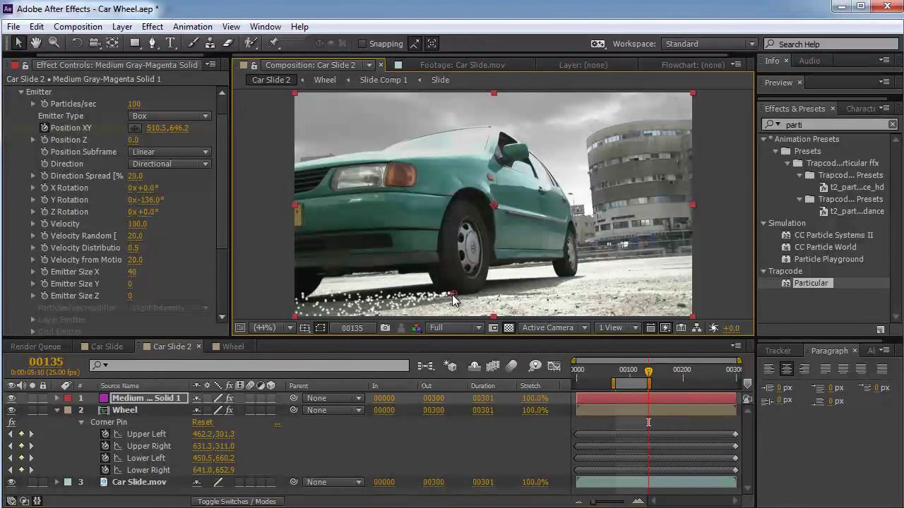
- Preview the moving particle emitter and set its Velocity to 710
{"action": "key", "text": "KP_0"}
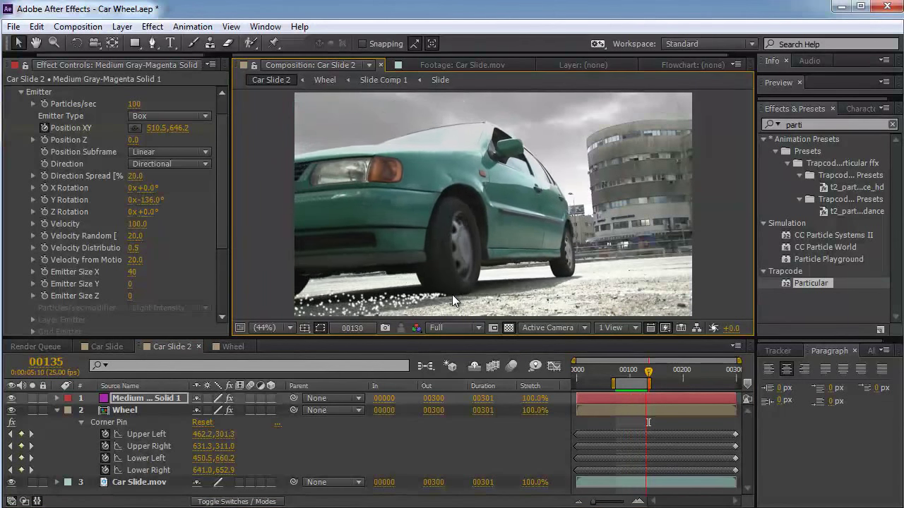
{"action": "left_click", "coordinate": [452, 294]}
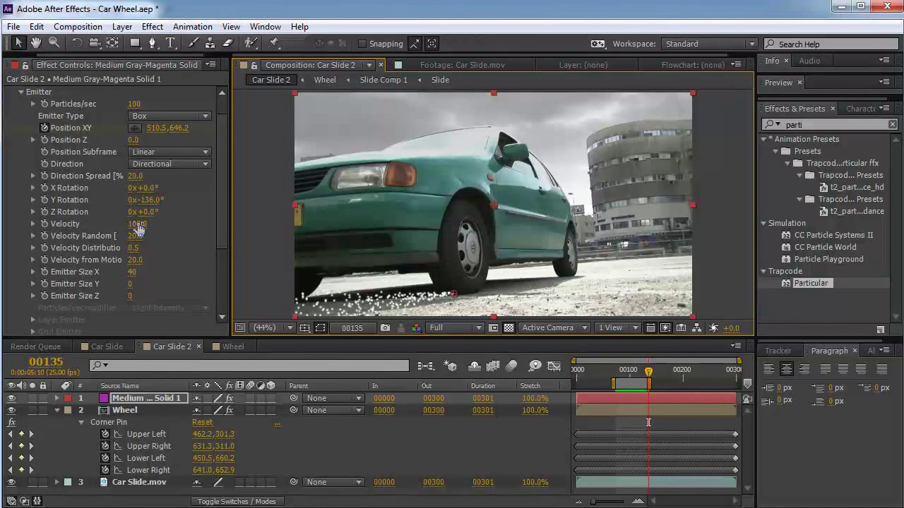
{"action": "left_click_drag", "start_coordinate": [134, 224], "coordinate": [179, 226]}
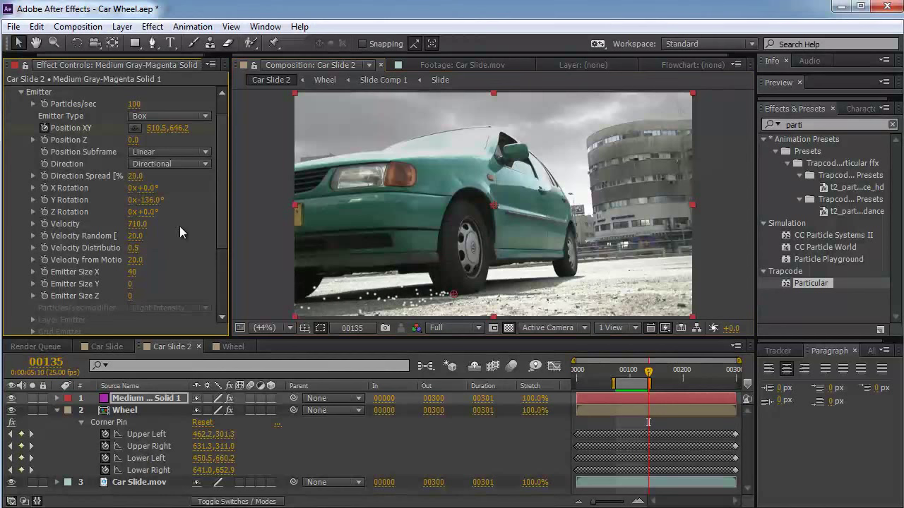
- Set the emitter's Direction Spread to 26 and X Rotation to -11°, previewing the particles before and after the changes
{"action": "key", "text": "KP_0"}
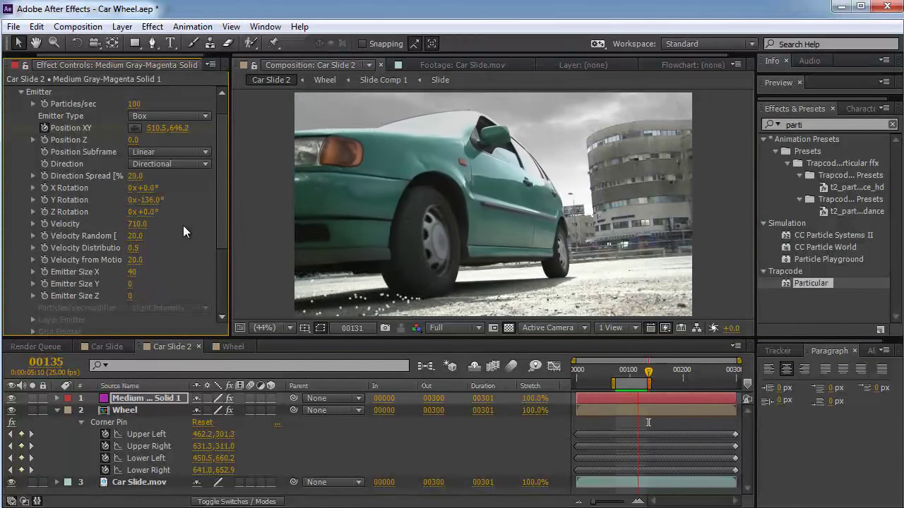
{"action": "key", "text": "space"}
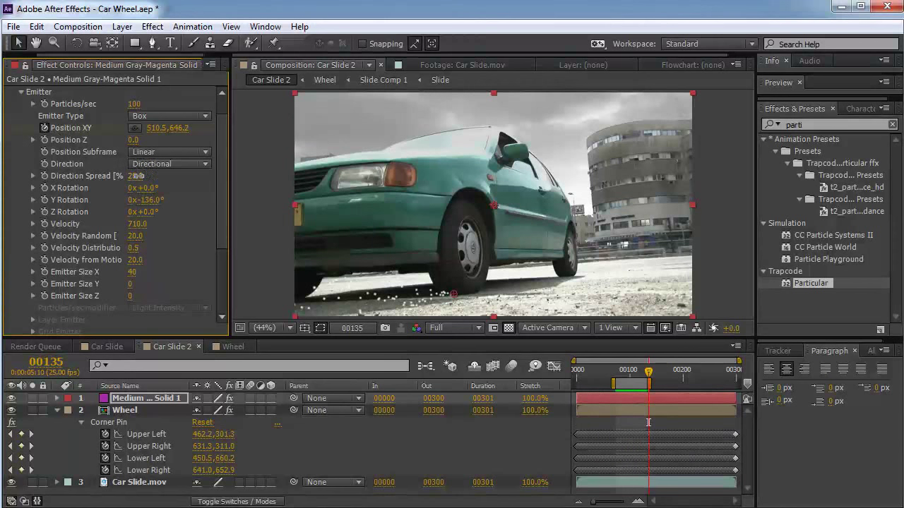
{"action": "left_click_drag", "start_coordinate": [136, 176], "coordinate": [136, 176]}
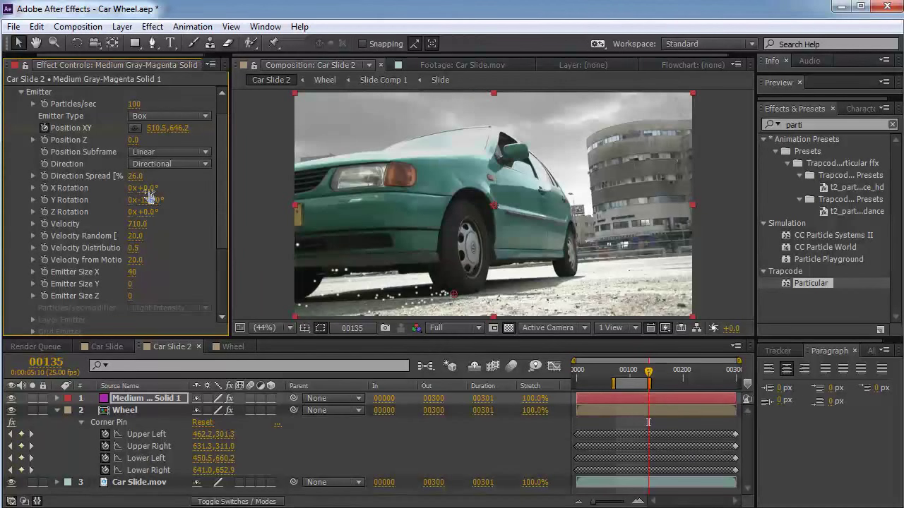
{"action": "left_click_drag", "start_coordinate": [148, 192], "coordinate": [143, 190]}
{"action": "key", "text": "KP_0"}
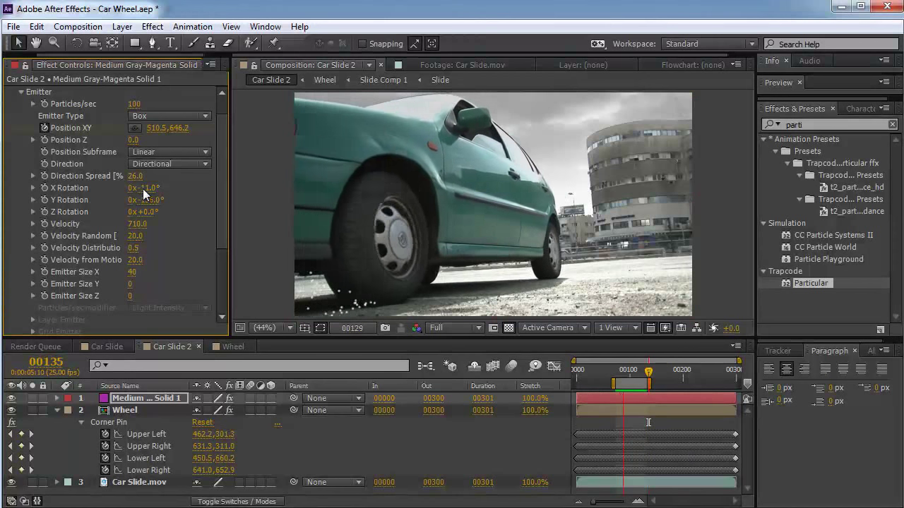
{"action": "key", "text": "space"}
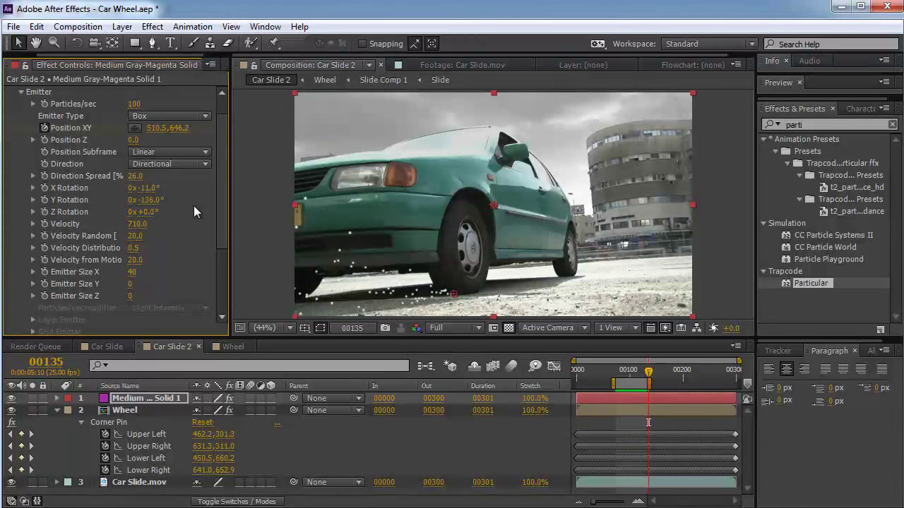
{"action": "left_click", "coordinate": [381, 282]}
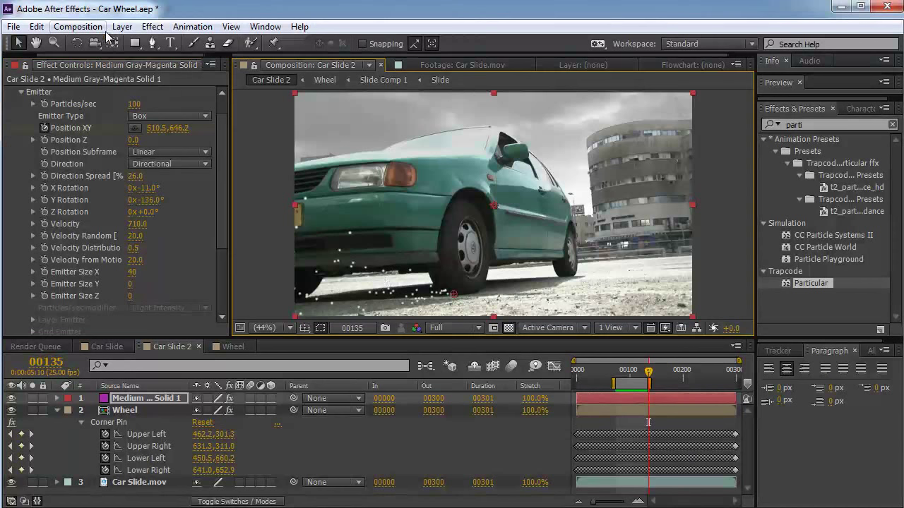
- Start a new composition from the HDV/HDTV 720 25 preset and set its width and height to 200 px
{"action": "left_click", "coordinate": [78, 26]}
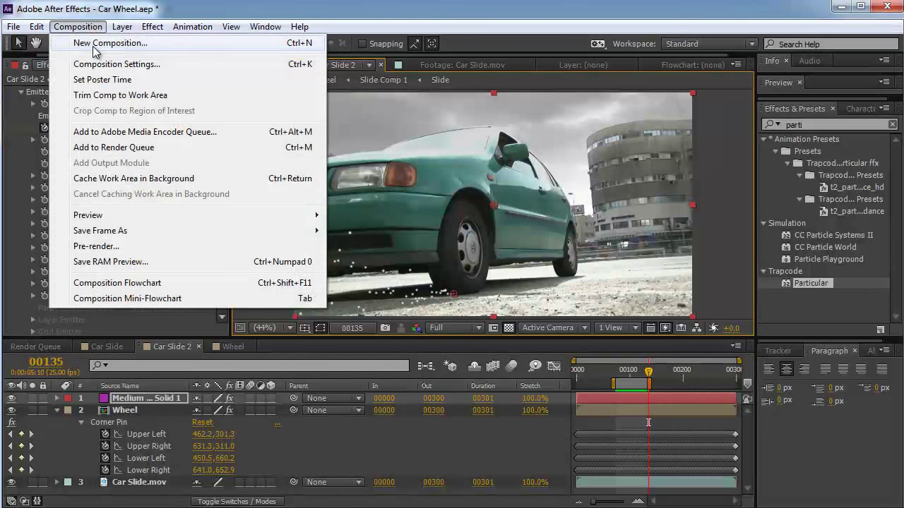
{"action": "left_click", "coordinate": [98, 42]}
{"action": "left_click", "coordinate": [533, 268]}
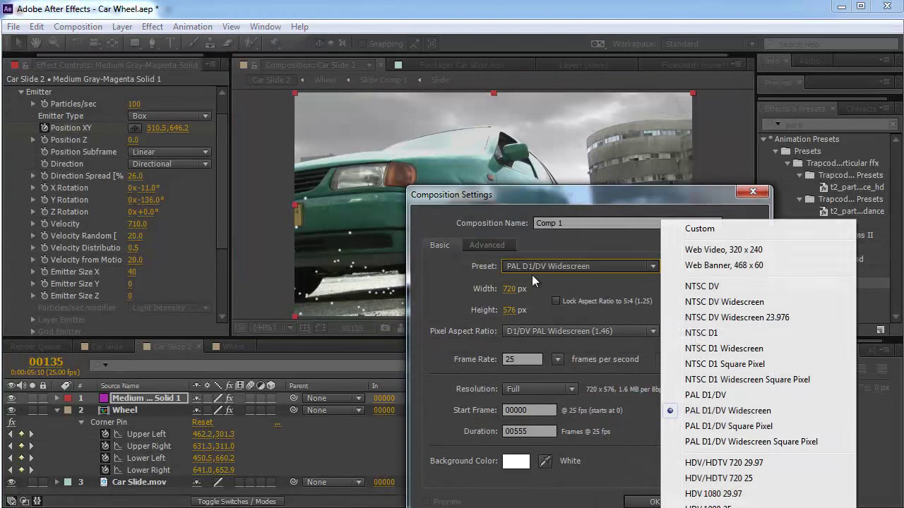
{"action": "left_click", "coordinate": [722, 478]}
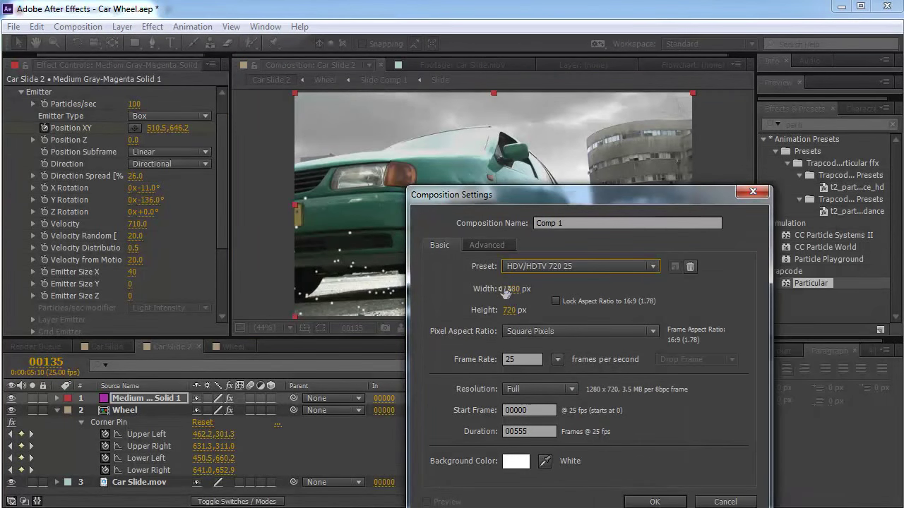
{"action": "left_click", "coordinate": [509, 289]}
{"action": "type", "text": "200"}
{"action": "key", "text": "Tab"}
{"action": "type", "text": "200"}
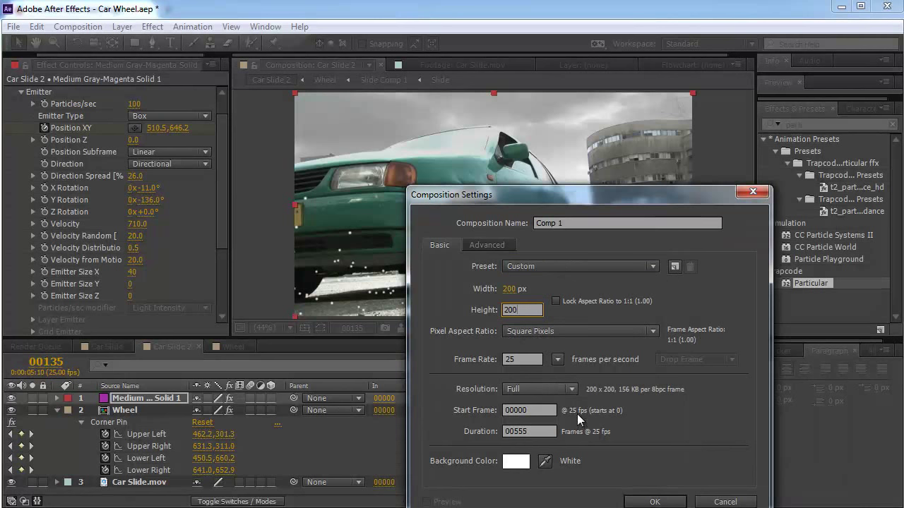
- Set the new composition's duration to 30 frames and create it
{"action": "left_click_drag", "start_coordinate": [560, 194], "coordinate": [460, 137]}
{"action": "left_click", "coordinate": [436, 301]}
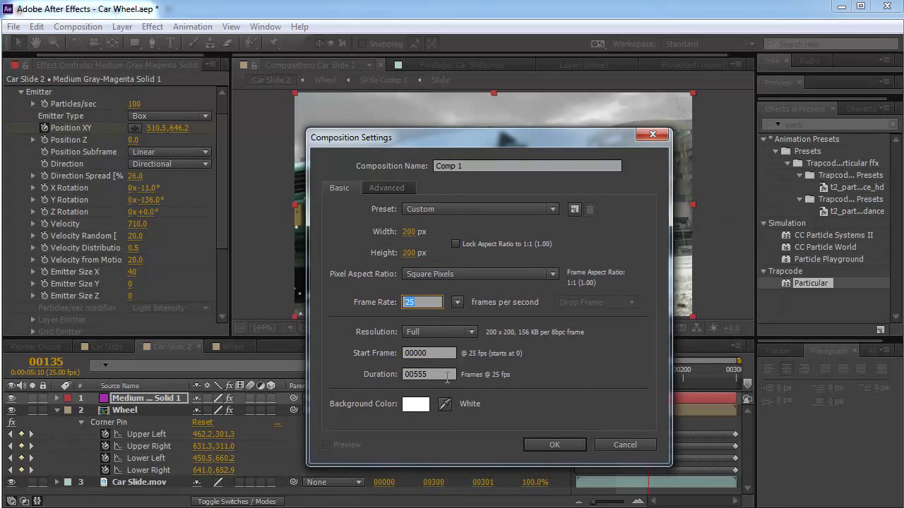
{"action": "left_click_drag", "start_coordinate": [447, 379], "coordinate": [360, 373]}
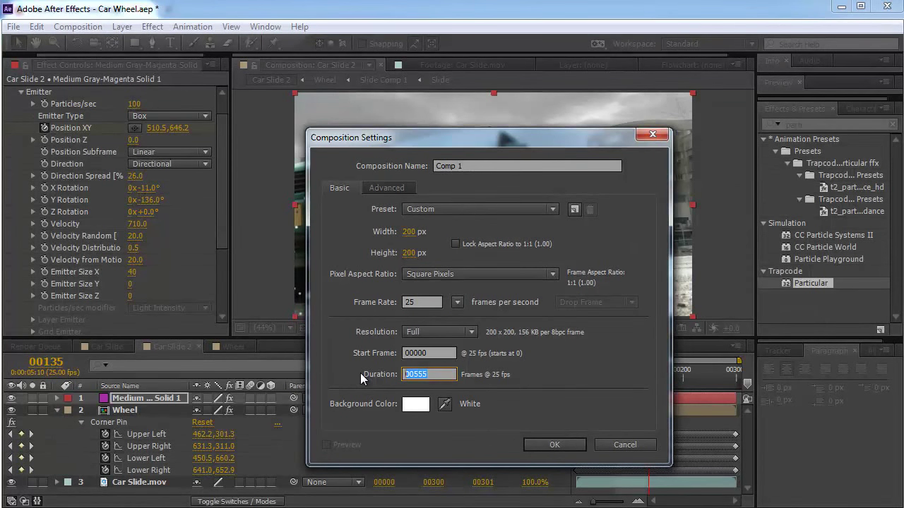
{"action": "type", "text": "30"}
{"action": "left_click", "coordinate": [554, 445]}
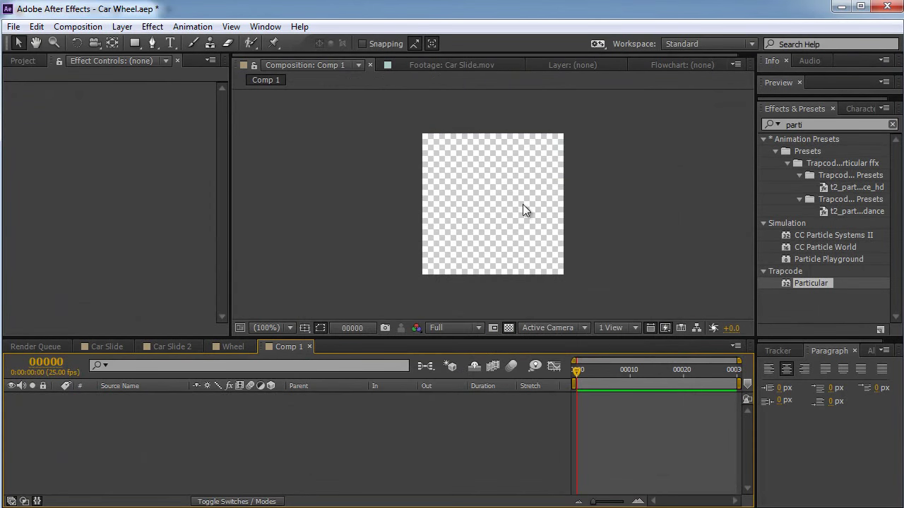
- Add a 200 × 200 px solid layer to the small composition
{"action": "left_click", "coordinate": [121, 27]}
{"action": "mouse_move", "coordinate": [142, 46]}
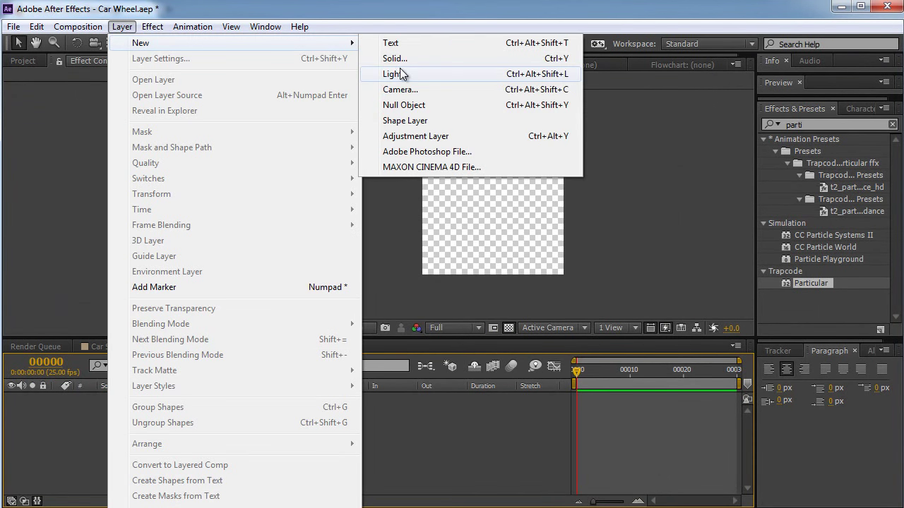
{"action": "left_click", "coordinate": [398, 57]}
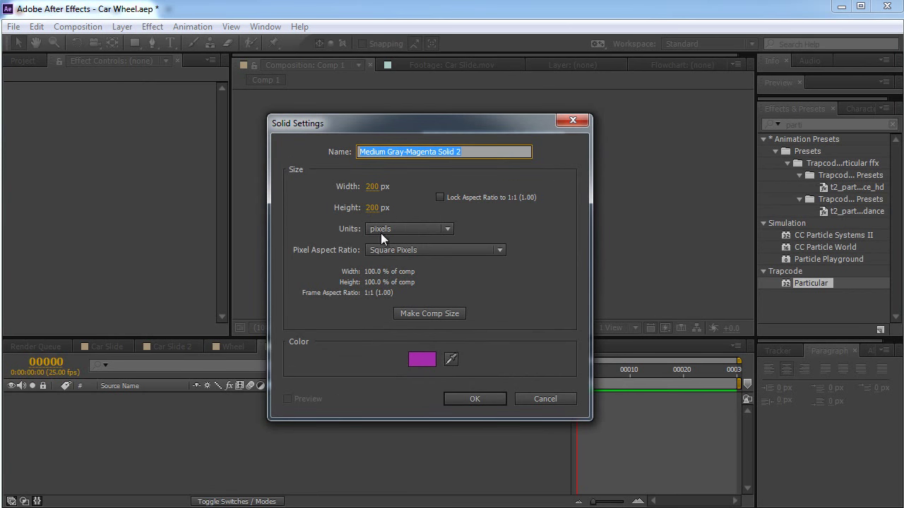
{"action": "left_click", "coordinate": [469, 395]}
- Apply the Fractal Noise effect to the solid and set its Contrast to 119
{"action": "left_click", "coordinate": [771, 121]}
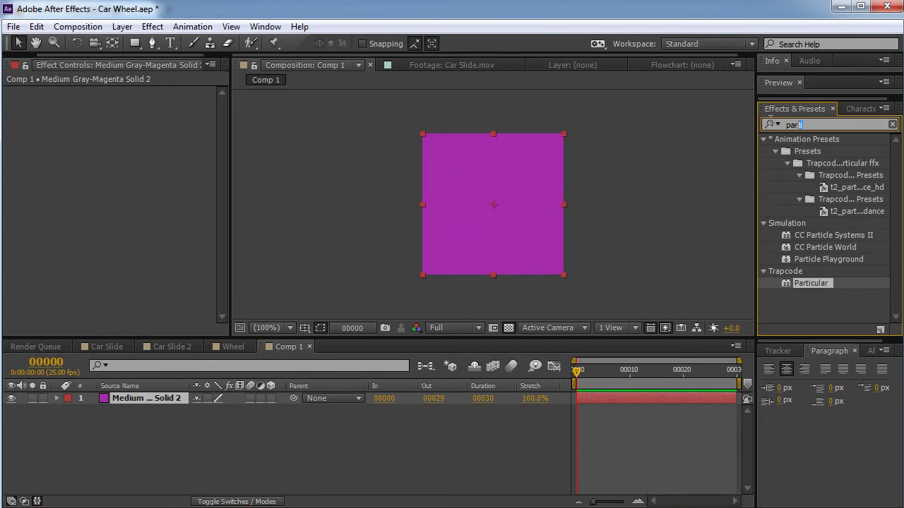
{"action": "type", "text": "fract"}
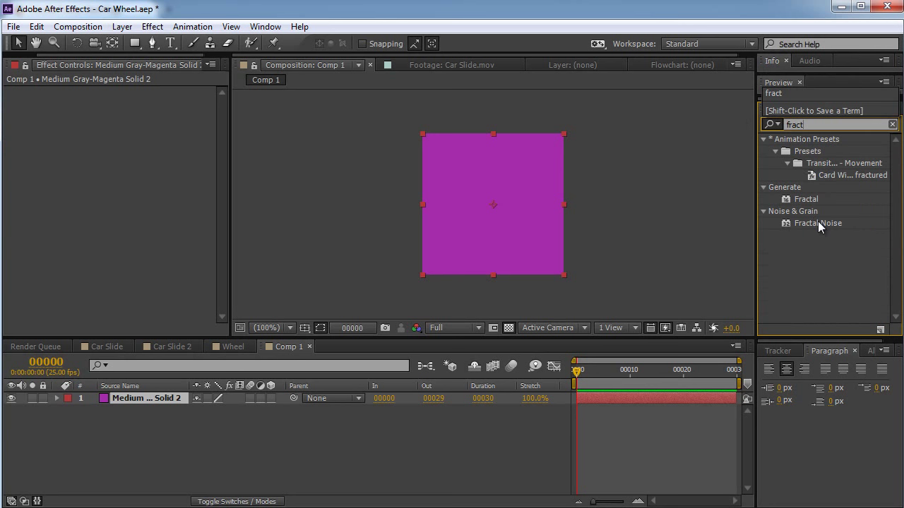
{"action": "left_click_drag", "start_coordinate": [817, 223], "coordinate": [487, 226]}
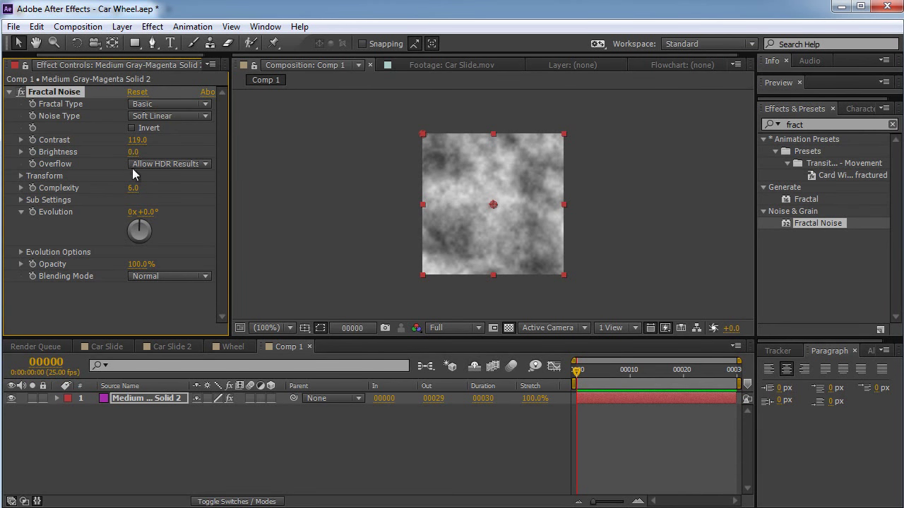
- Set the noise's Fractal Type to Dynamic Progressive and its Transform Scale to 43
{"action": "left_click", "coordinate": [166, 104]}
{"action": "left_click", "coordinate": [207, 211]}
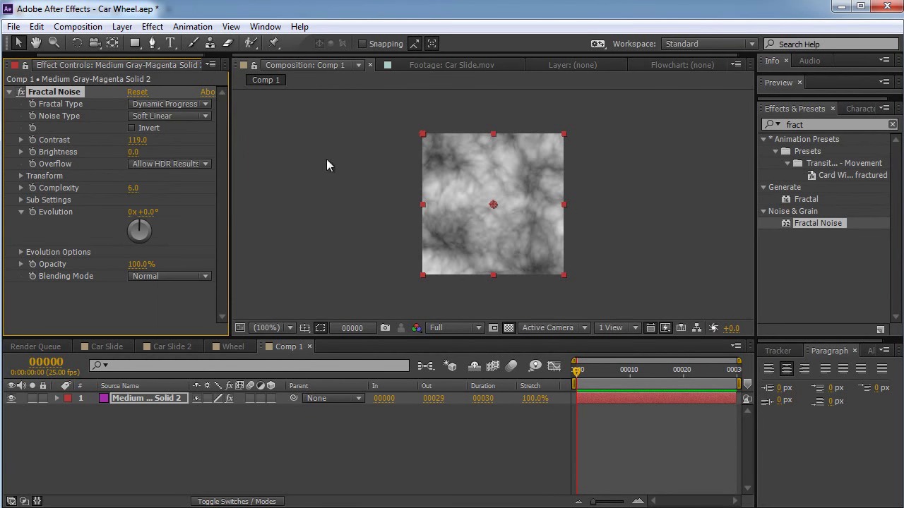
{"action": "left_click", "coordinate": [22, 175]}
{"action": "left_click_drag", "start_coordinate": [143, 213], "coordinate": [102, 212]}
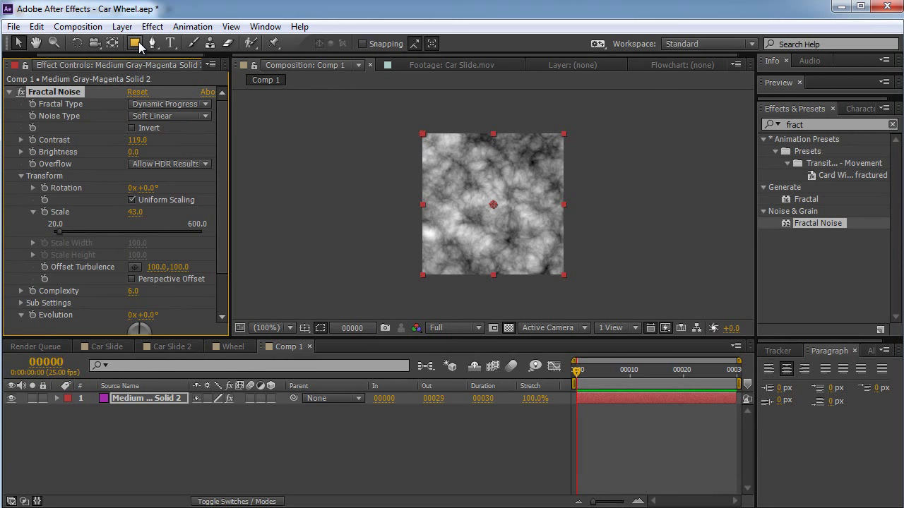
- Add an elliptical mask filling the solid layer and set its Mask Feather to 33 pixels
{"action": "left_click_drag", "start_coordinate": [139, 45], "coordinate": [205, 71]}
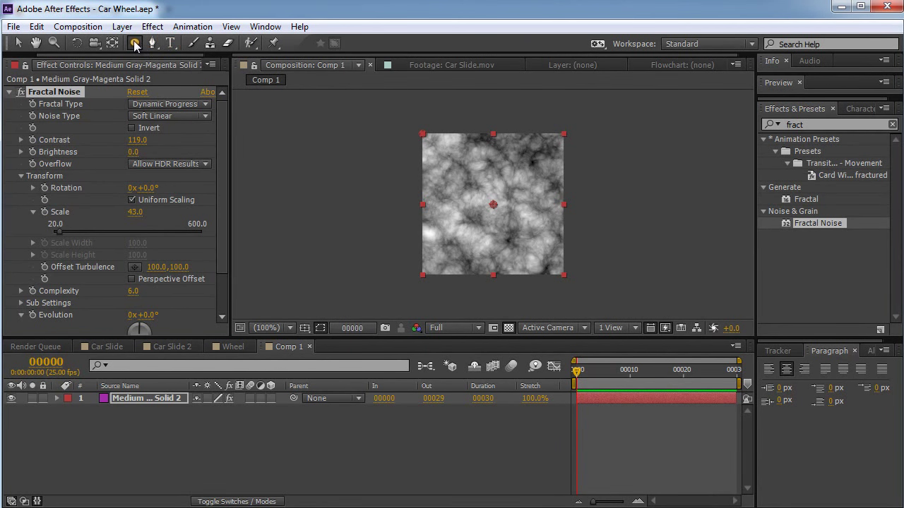
{"action": "double_click", "coordinate": [134, 43]}
{"action": "key", "text": "f"}
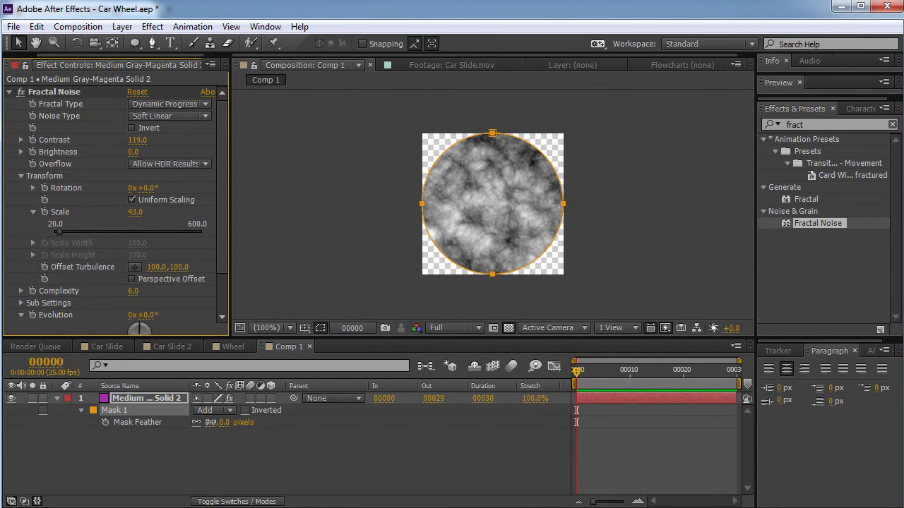
{"action": "left_click_drag", "start_coordinate": [209, 422], "coordinate": [367, 282]}
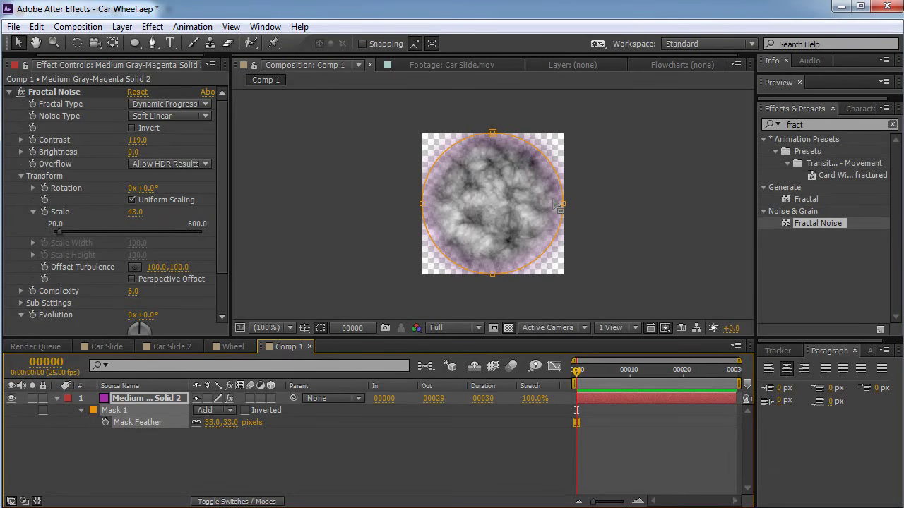
- Set the Fractal Noise Blending Mode to None
{"action": "scroll", "coordinate": [53, 270], "scroll_direction": "down", "scroll_amount": 2}
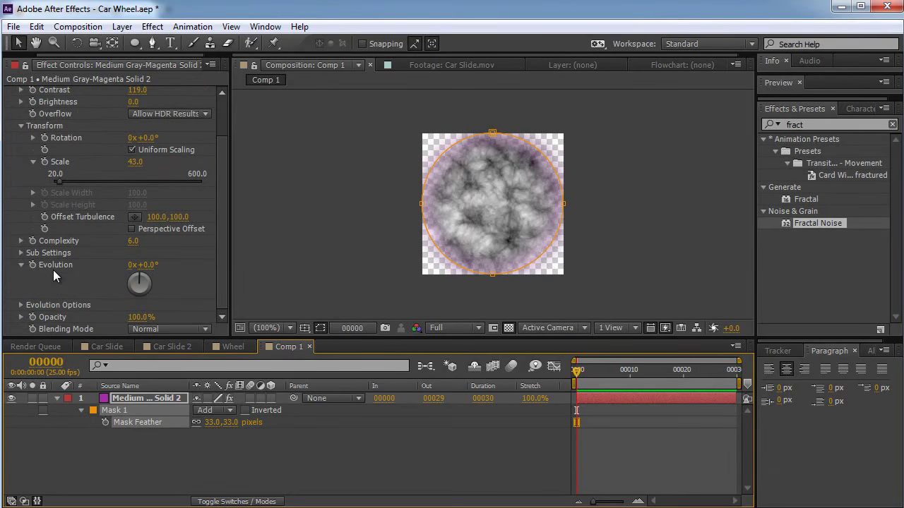
{"action": "left_click", "coordinate": [161, 328]}
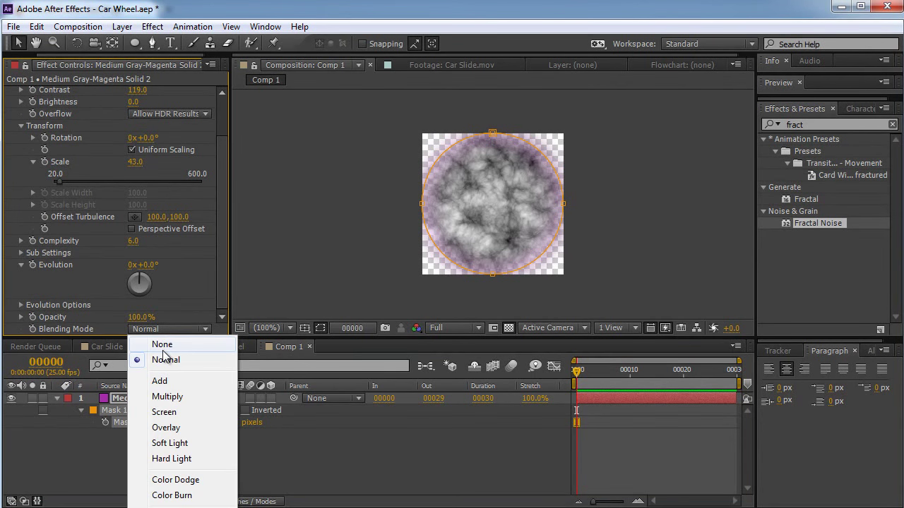
{"action": "left_click", "coordinate": [163, 347]}
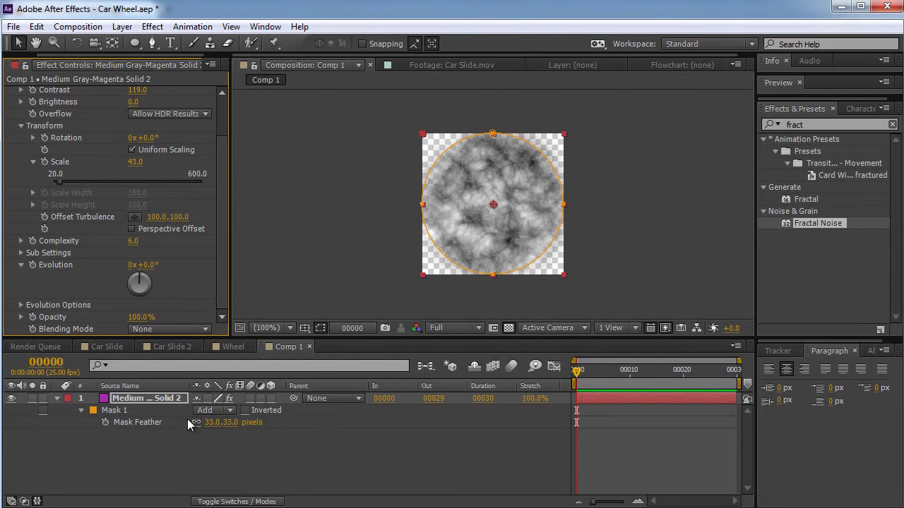
- Turn off the transparency grid and set the elliptical mask's Mask Expansion to -29 pixels
{"action": "key", "text": "m"}
{"action": "key", "text": "m"}
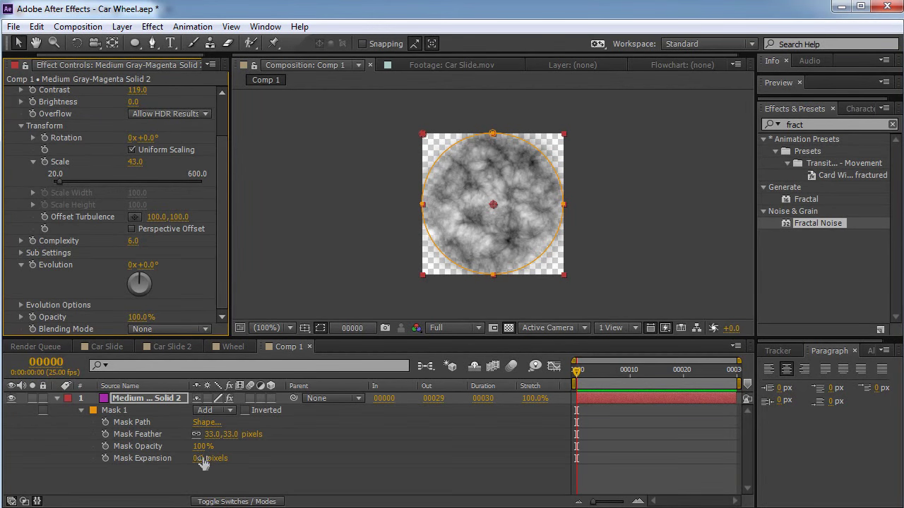
{"action": "left_click_drag", "start_coordinate": [201, 466], "coordinate": [195, 460]}
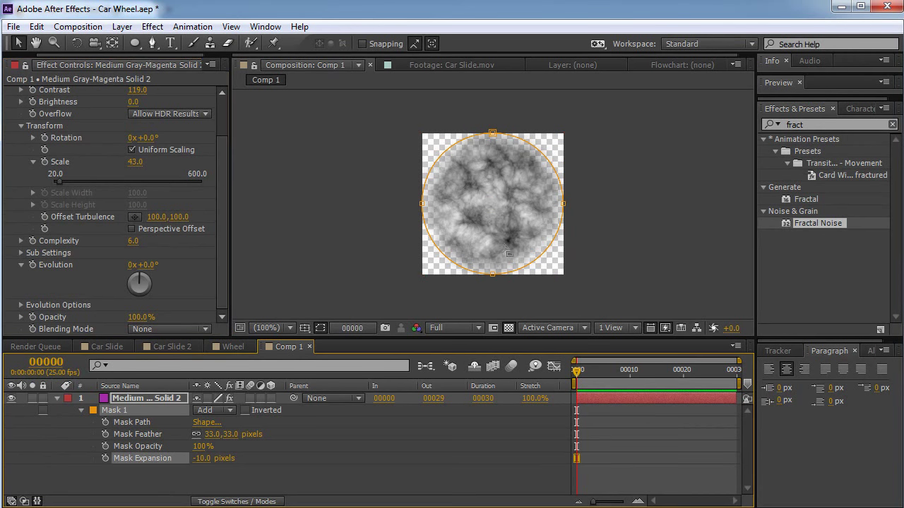
{"action": "left_click", "coordinate": [508, 328]}
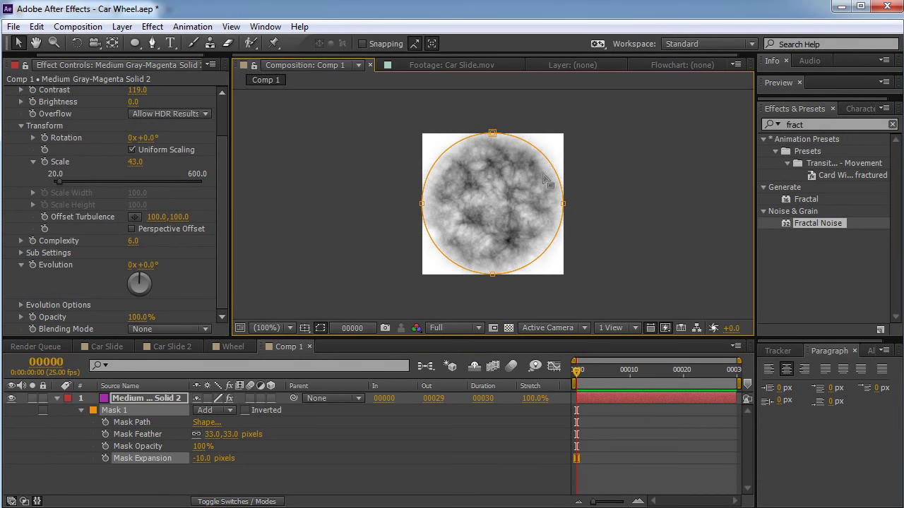
{"action": "left_click", "coordinate": [563, 228]}
{"action": "left_click", "coordinate": [586, 210]}
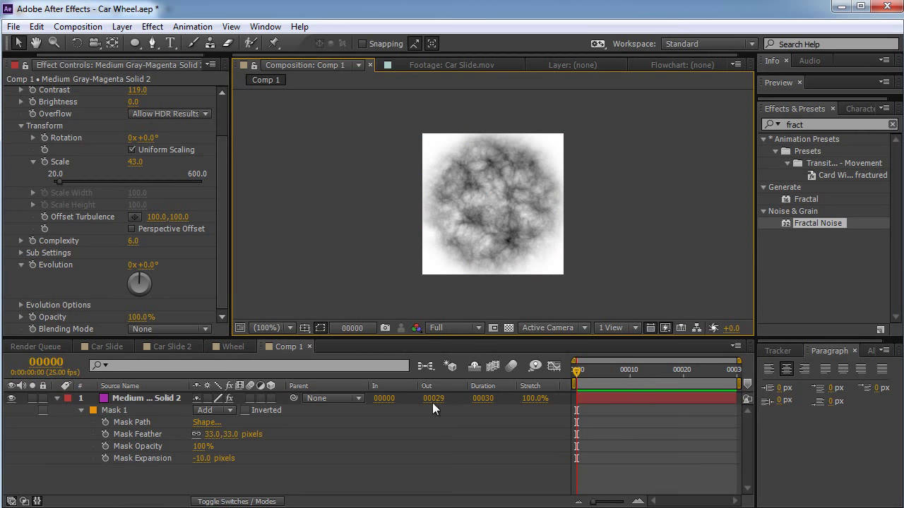
{"action": "left_click_drag", "start_coordinate": [199, 459], "coordinate": [189, 460]}
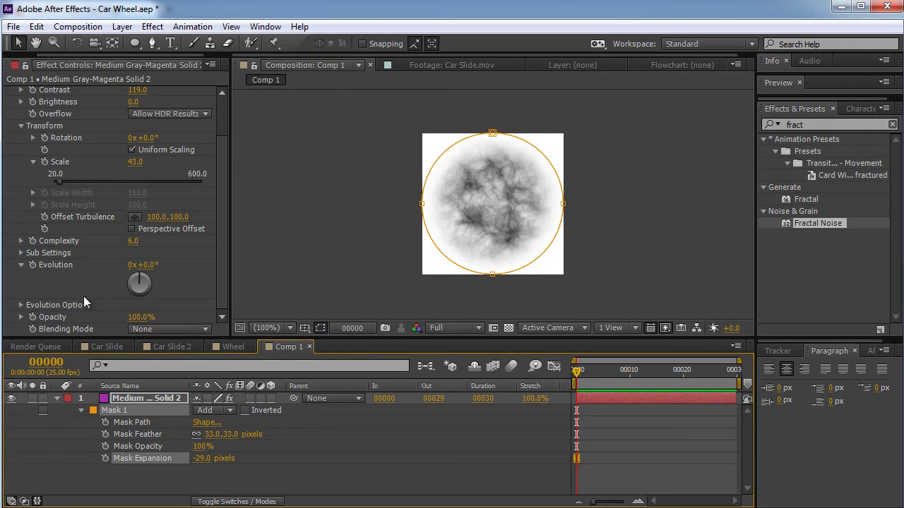
- Keyframe the noise's Evolution from 0 at frame 0 to 30 revolutions at frame 29, and preview the animation
{"action": "left_click", "coordinate": [32, 264]}
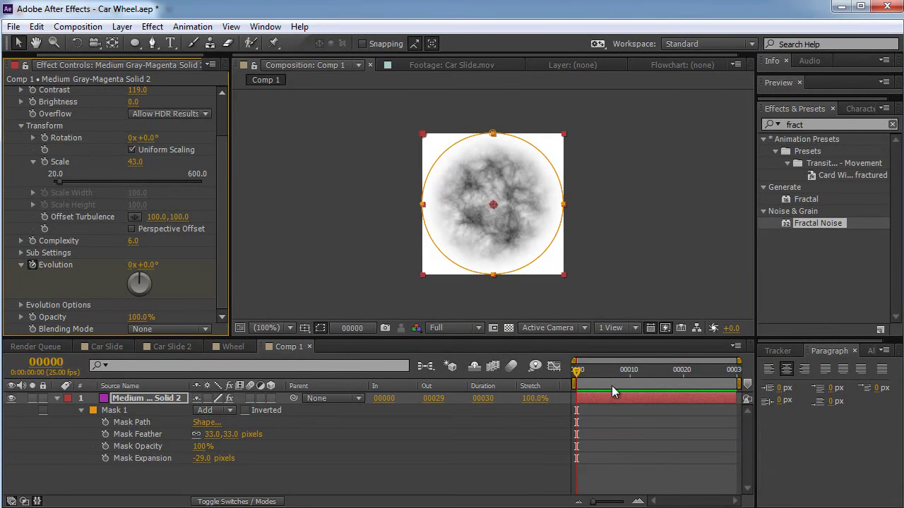
{"action": "left_click", "coordinate": [732, 370]}
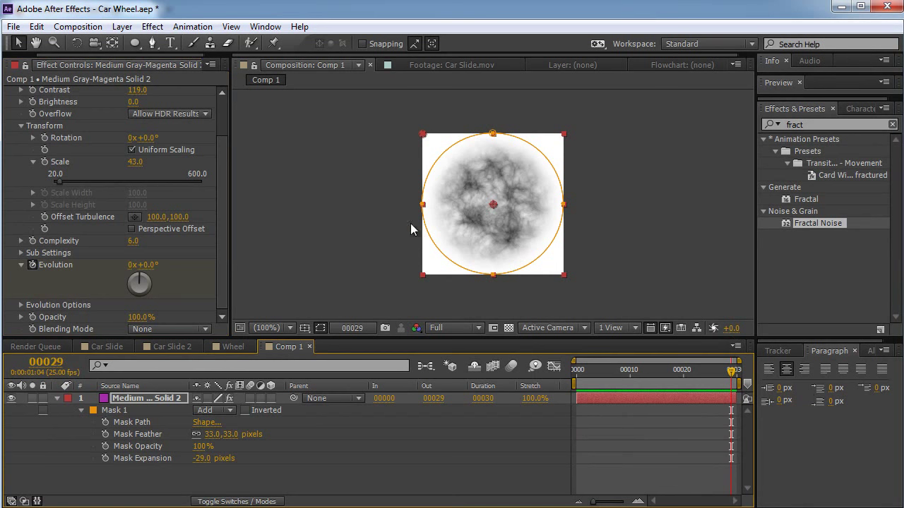
{"action": "left_click", "coordinate": [134, 264]}
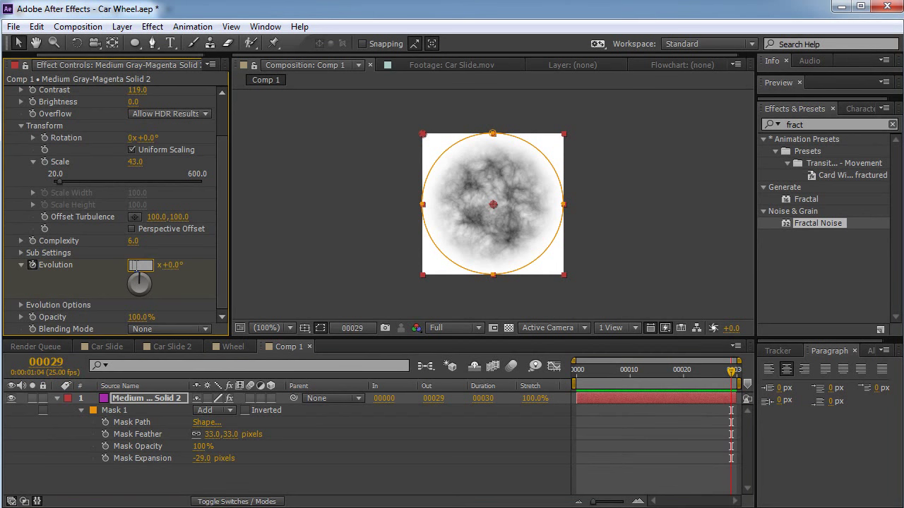
{"action": "type", "text": "30"}
{"action": "key", "text": "Return"}
{"action": "key", "text": "KP_0"}
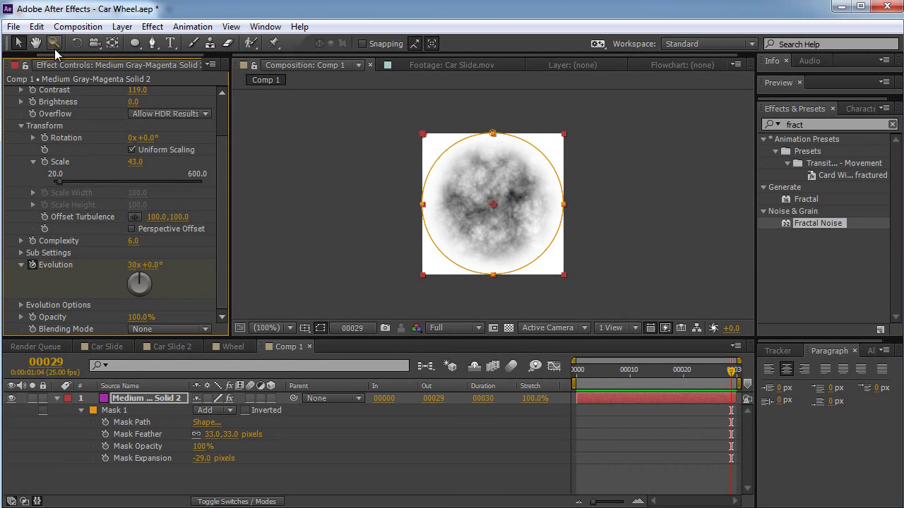
- Rename the Comp 1 composition to Sprite in the project
{"action": "left_click_drag", "start_coordinate": [57, 55], "coordinate": [12, 65]}
{"action": "left_click", "coordinate": [11, 64]}
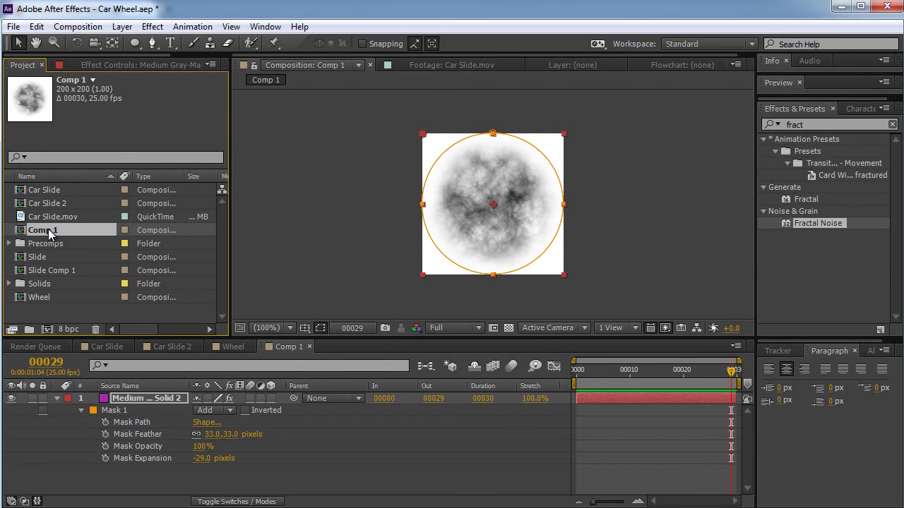
{"action": "key", "text": "Return"}
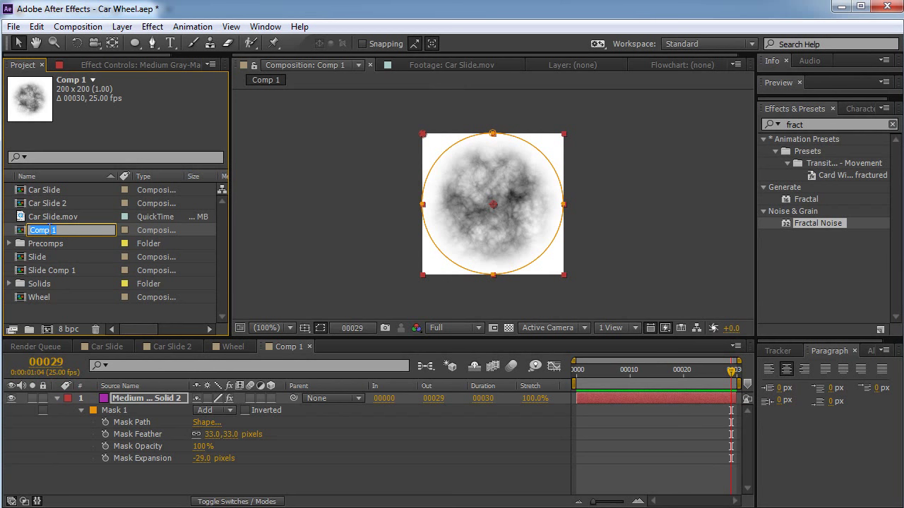
{"action": "type", "text": "Sprite"}
{"action": "key", "text": "Return"}
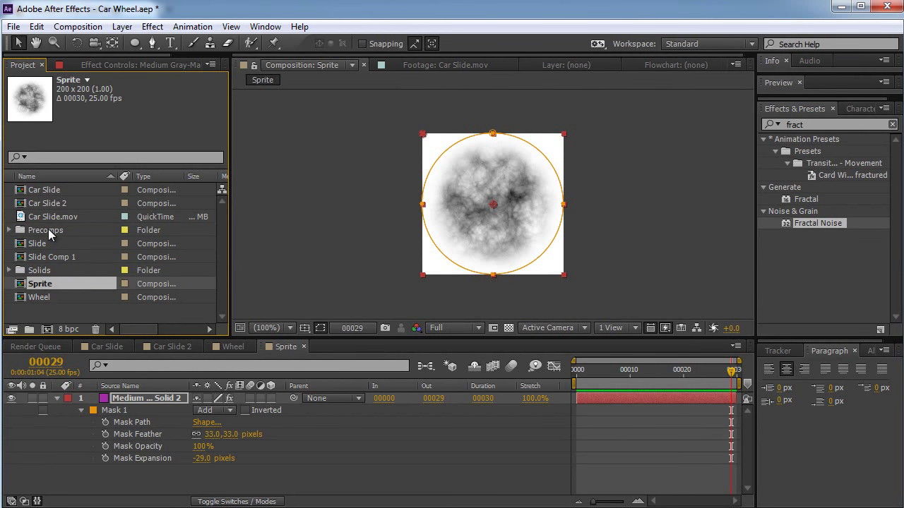
- Add the Sprite composition to Car Slide 2 as a hidden top layer, starting at frame 76
{"action": "double_click", "coordinate": [57, 203]}
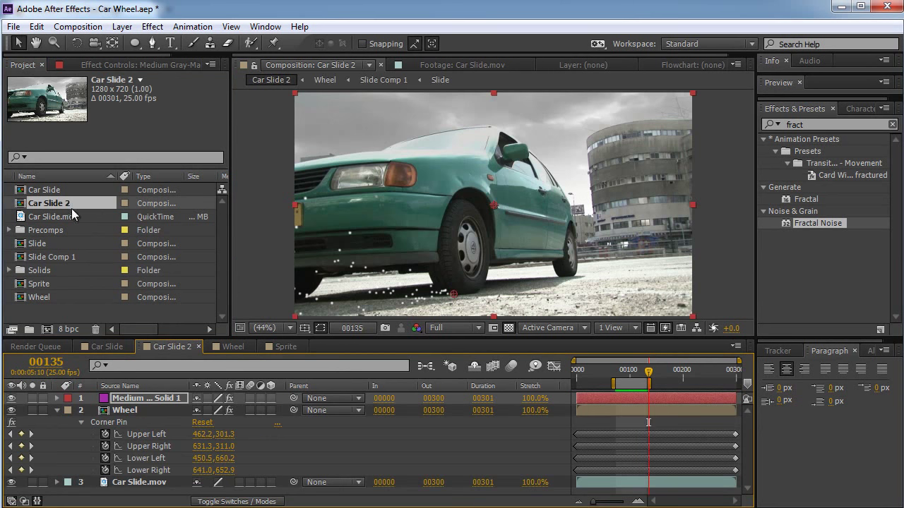
{"action": "left_click_drag", "start_coordinate": [39, 283], "coordinate": [134, 397]}
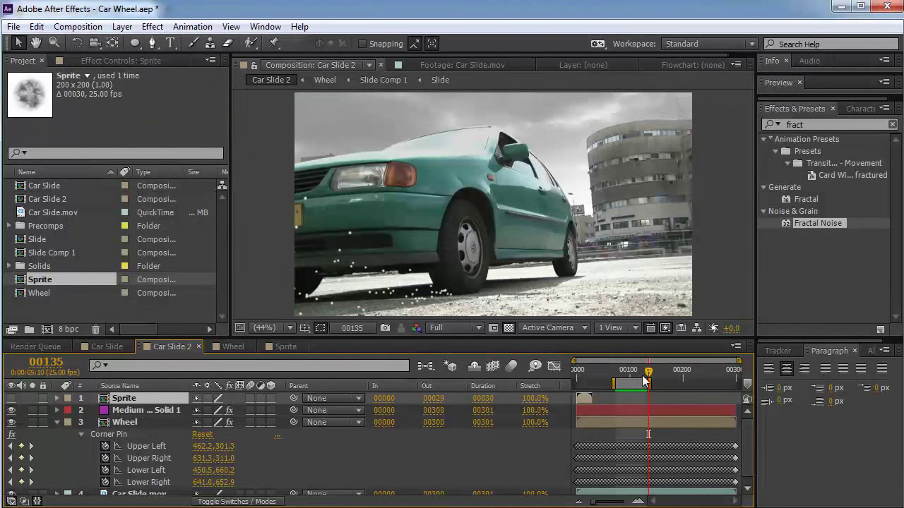
{"action": "left_click_drag", "start_coordinate": [646, 374], "coordinate": [603, 401]}
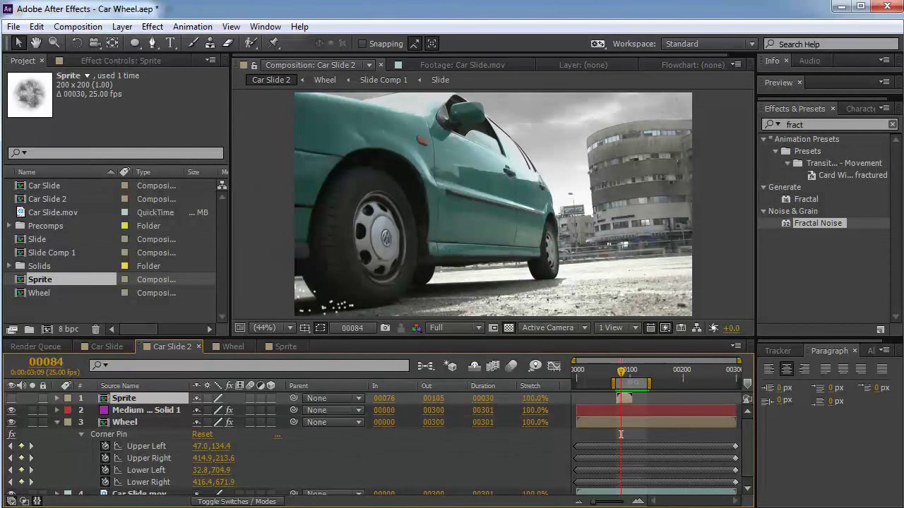
- Trim the Car Slide 2 composition to its work area and align the Sprite layer's start with frame 74
{"action": "right_click", "coordinate": [633, 381]}
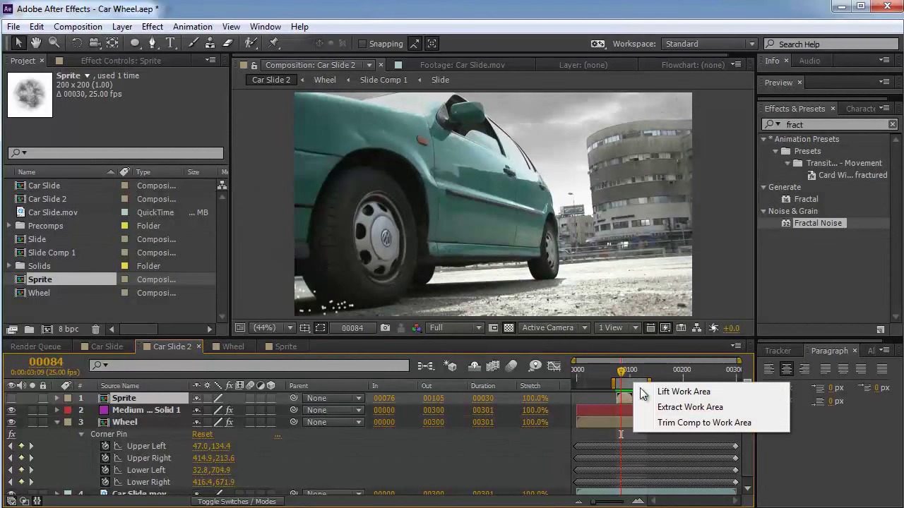
{"action": "left_click", "coordinate": [674, 424]}
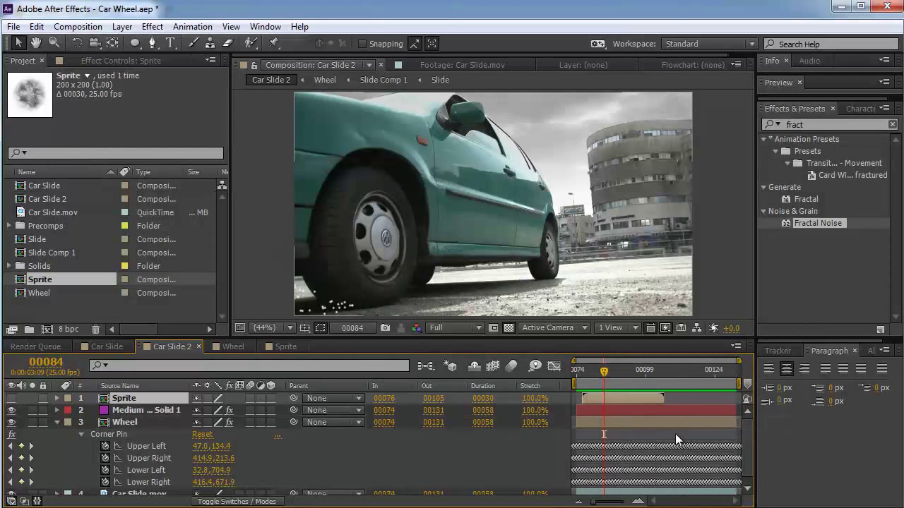
{"action": "key", "text": "alt+Home"}
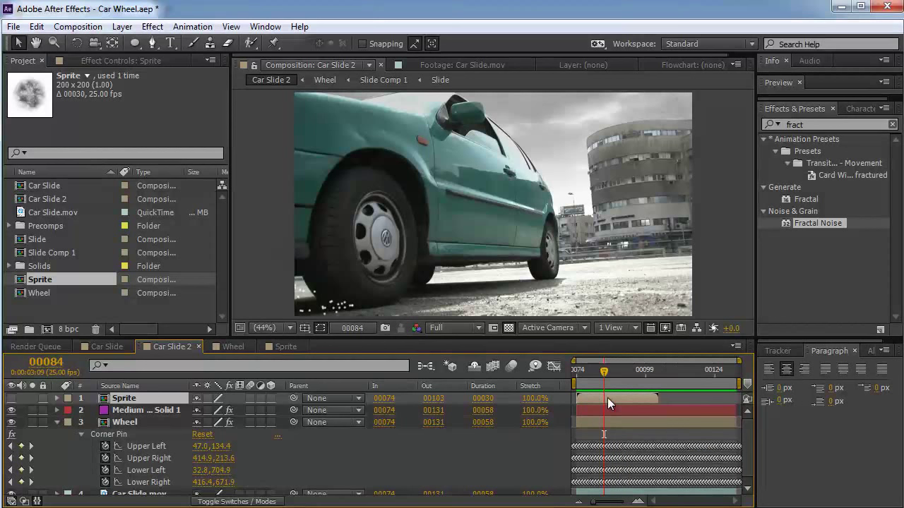
- Rename the solid layer carrying the particle effect to Particular
{"action": "mouse_move", "coordinate": [606, 377]}
{"action": "left_mouse_down"}
{"action": "mouse_move", "coordinate": [576, 372]}
{"action": "mouse_move", "coordinate": [623, 372]}
{"action": "mouse_move", "coordinate": [586, 381]}
{"action": "mouse_move", "coordinate": [596, 386]}
{"action": "left_mouse_up"}
{"action": "left_click", "coordinate": [135, 414]}
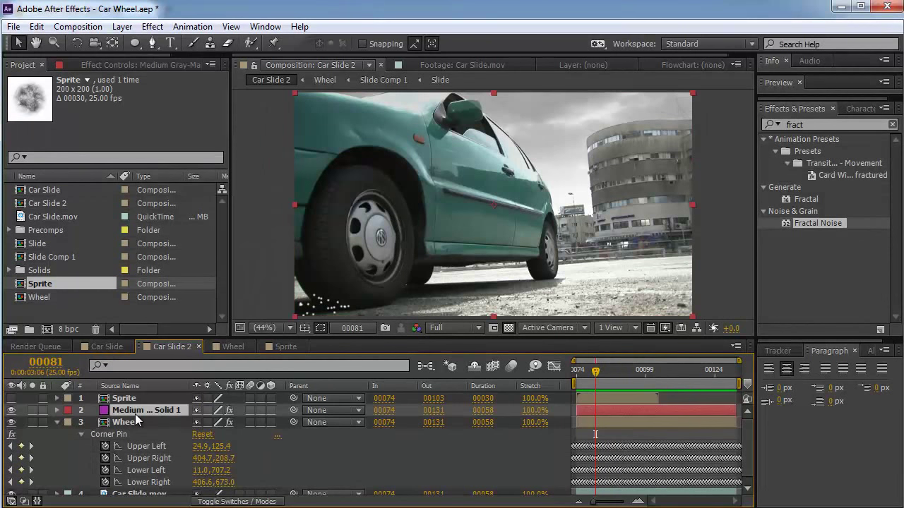
{"action": "key", "text": "Return"}
{"action": "type", "text": "Particular"}
{"action": "left_click", "coordinate": [624, 398]}
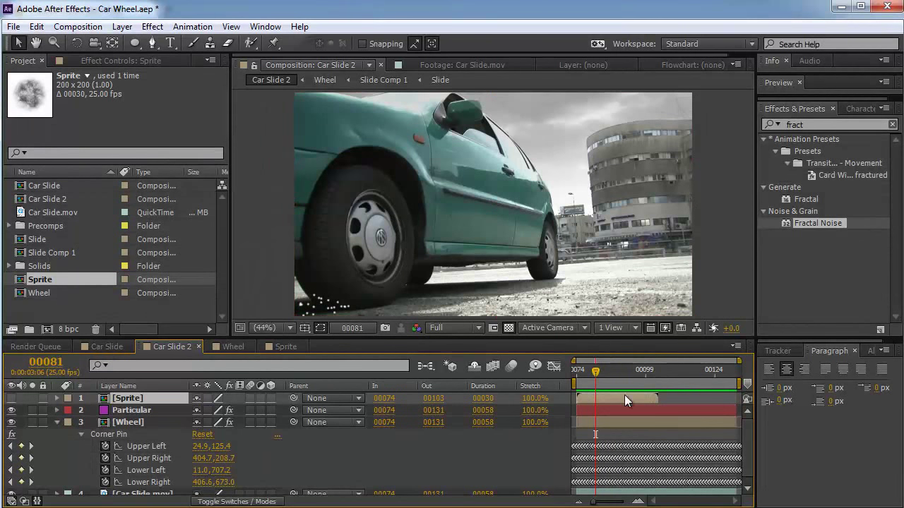
- At frame 89, set the Particular effect's Particle Type to Sprite and use the Sprite layer as its texture
{"action": "left_click_drag", "start_coordinate": [598, 372], "coordinate": [619, 373]}
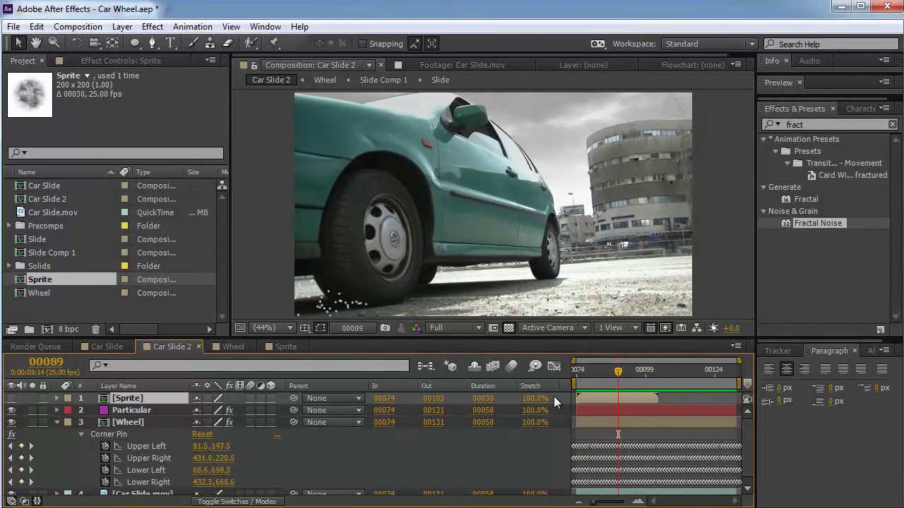
{"action": "left_click", "coordinate": [172, 409]}
{"action": "left_click", "coordinate": [110, 61]}
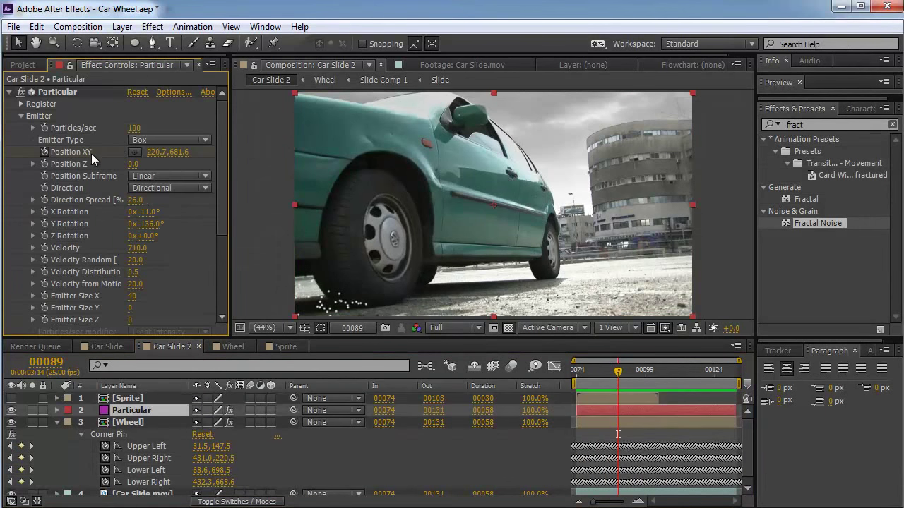
{"action": "left_click", "coordinate": [22, 115]}
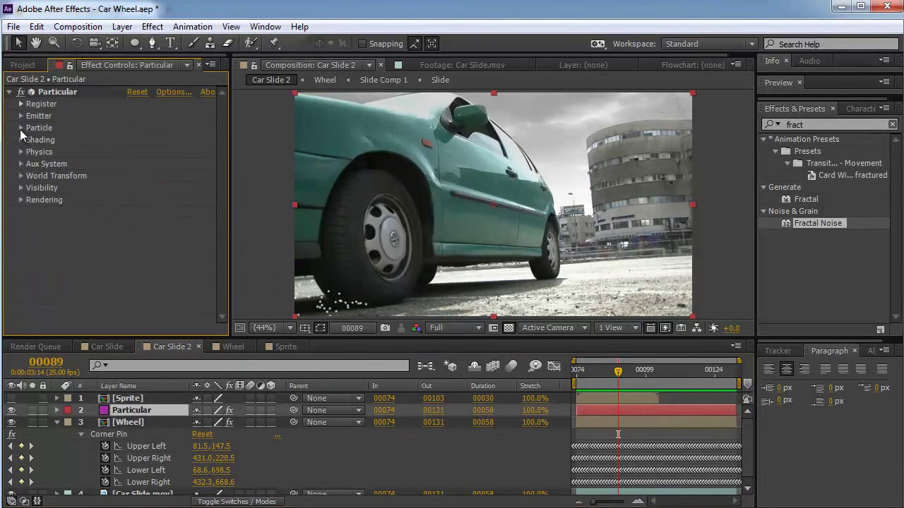
{"action": "left_click", "coordinate": [22, 129]}
{"action": "left_click", "coordinate": [158, 126]}
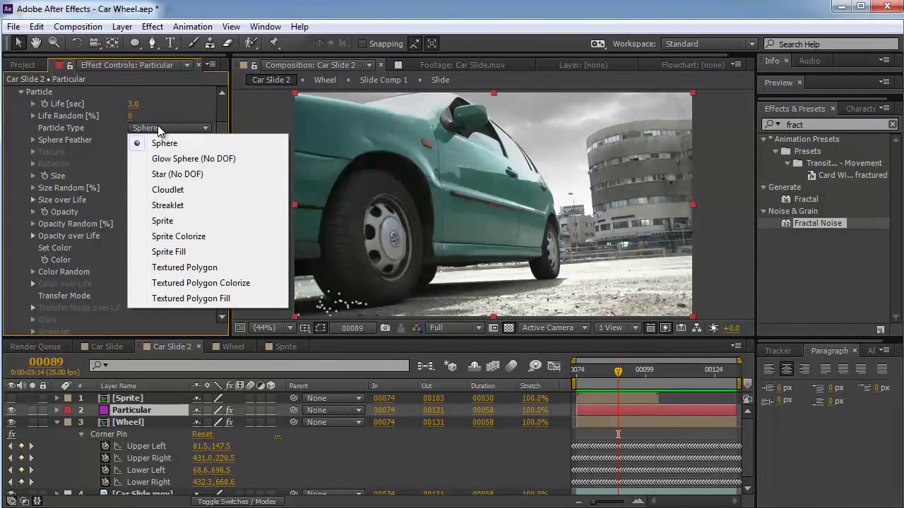
{"action": "left_click", "coordinate": [171, 222]}
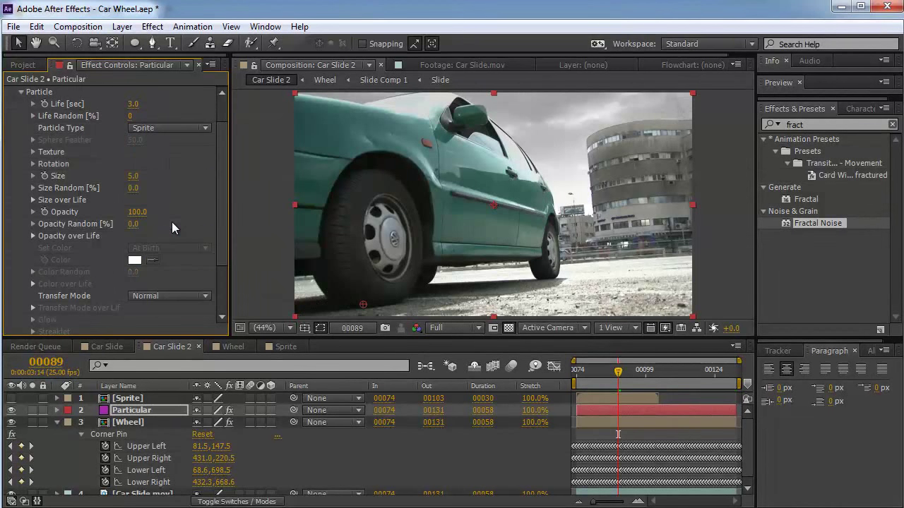
{"action": "left_click", "coordinate": [32, 152]}
{"action": "left_click", "coordinate": [160, 163]}
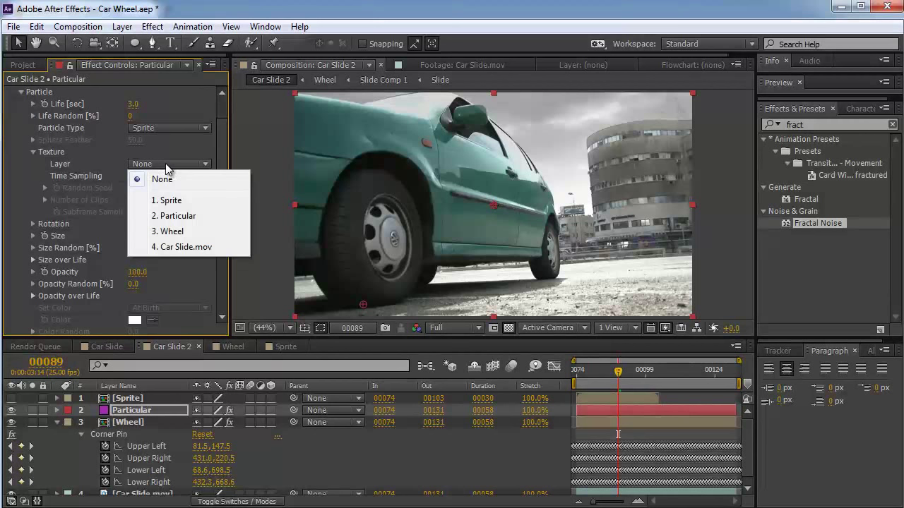
{"action": "left_click", "coordinate": [172, 200]}
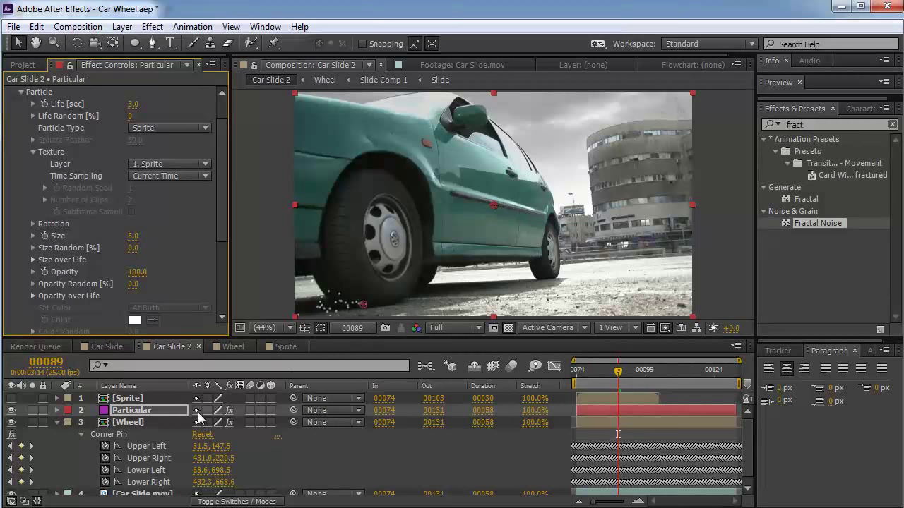
- Set the particle Size to 51 and the texture's Time Sampling to Random - Still Frame
{"action": "left_click_drag", "start_coordinate": [133, 236], "coordinate": [165, 236]}
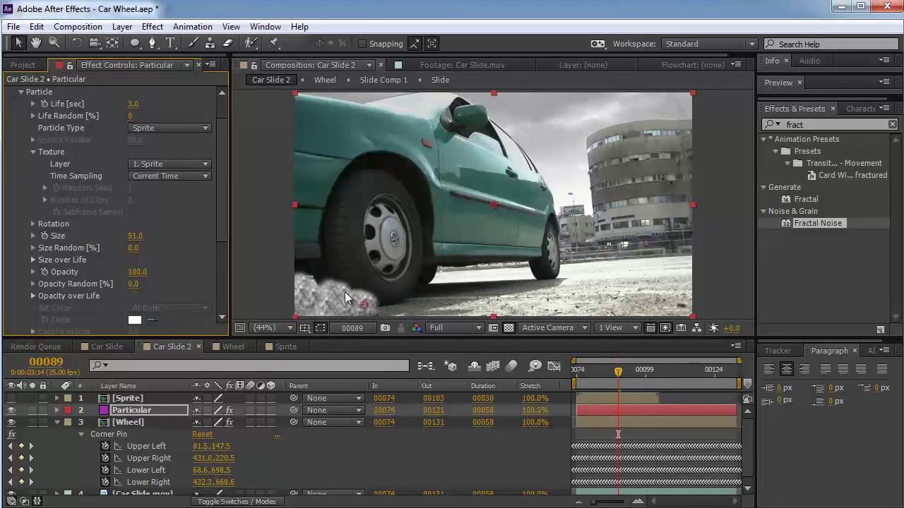
{"action": "left_click", "coordinate": [153, 176]}
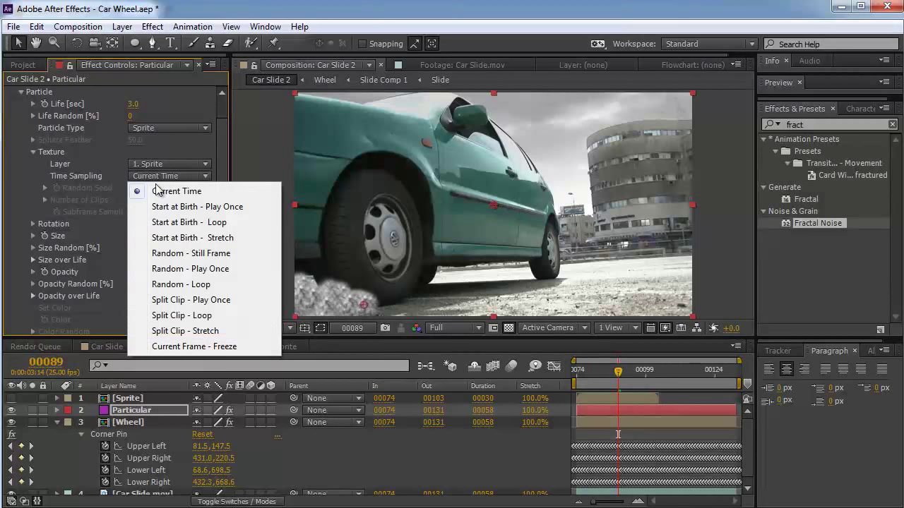
{"action": "left_click", "coordinate": [163, 255]}
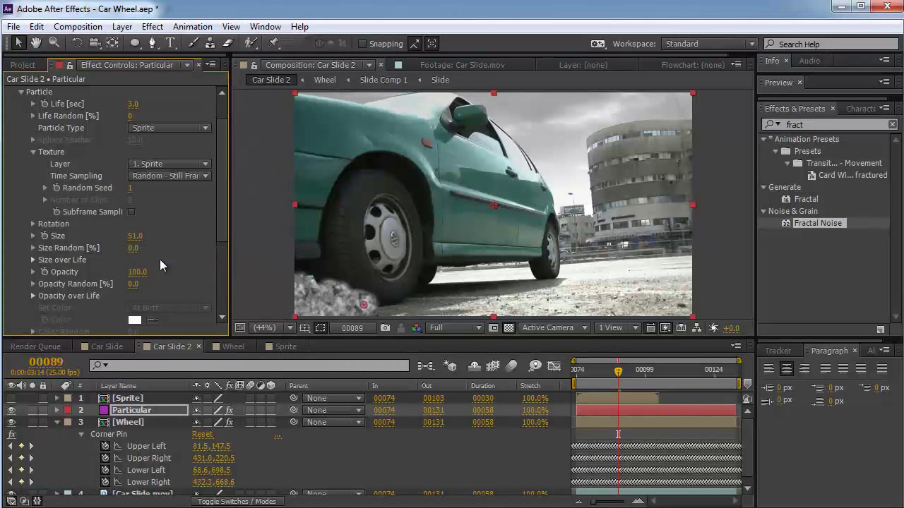
- Set the particles' Transfer Mode to Screen and their Opacity to 6
{"action": "scroll", "coordinate": [155, 224], "scroll_direction": "down", "scroll_amount": 3}
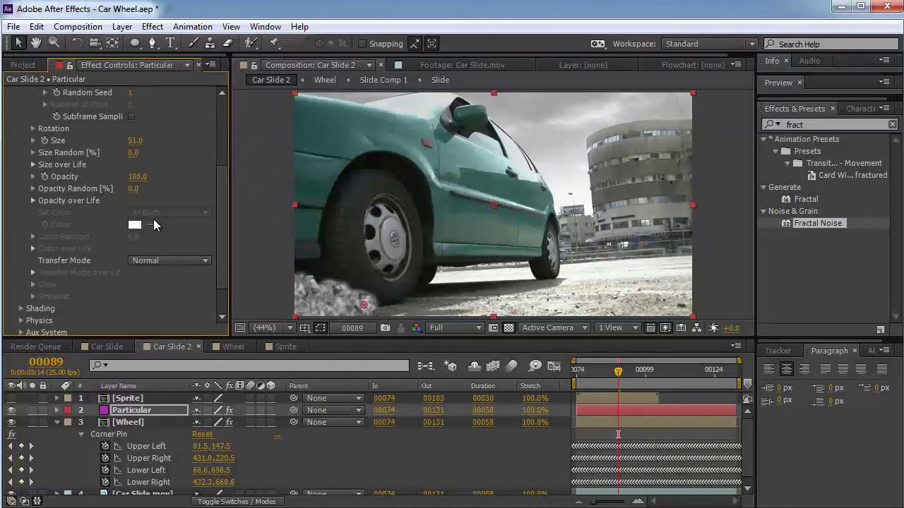
{"action": "left_click", "coordinate": [171, 261]}
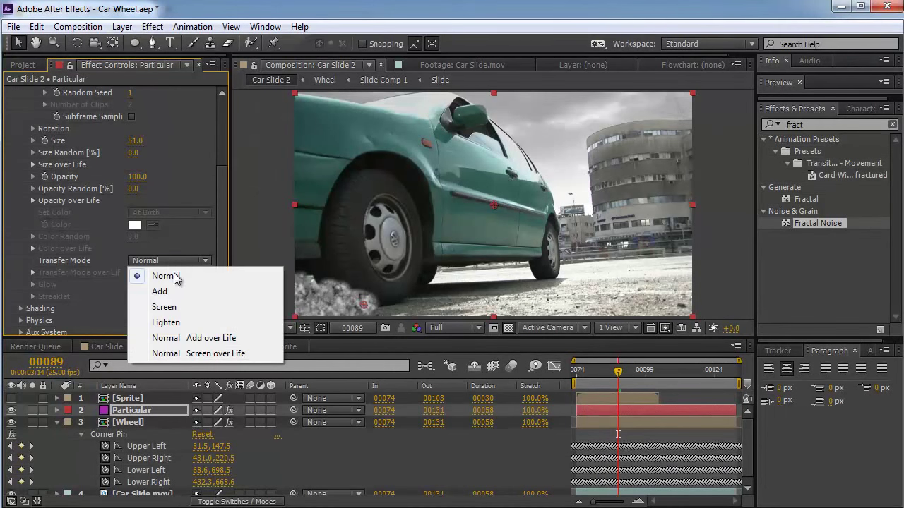
{"action": "left_click", "coordinate": [179, 307]}
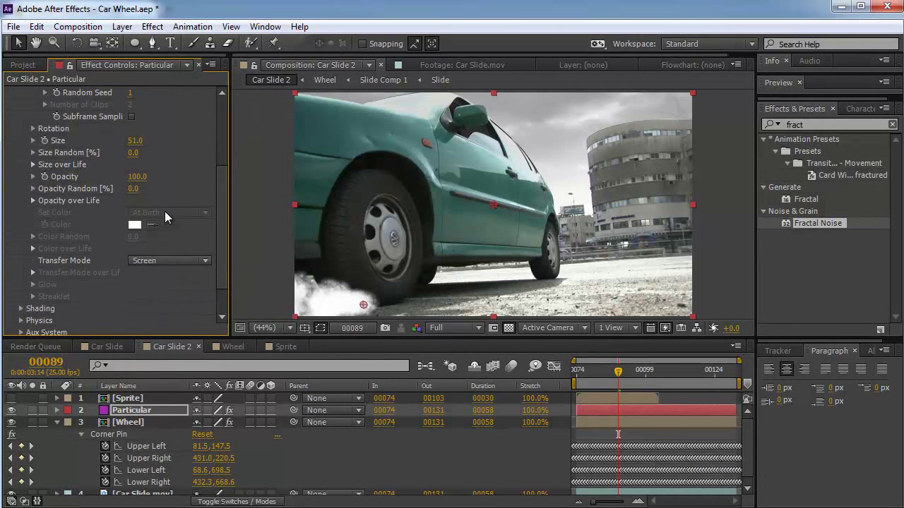
{"action": "scroll", "coordinate": [164, 211], "scroll_direction": "up", "scroll_amount": 3}
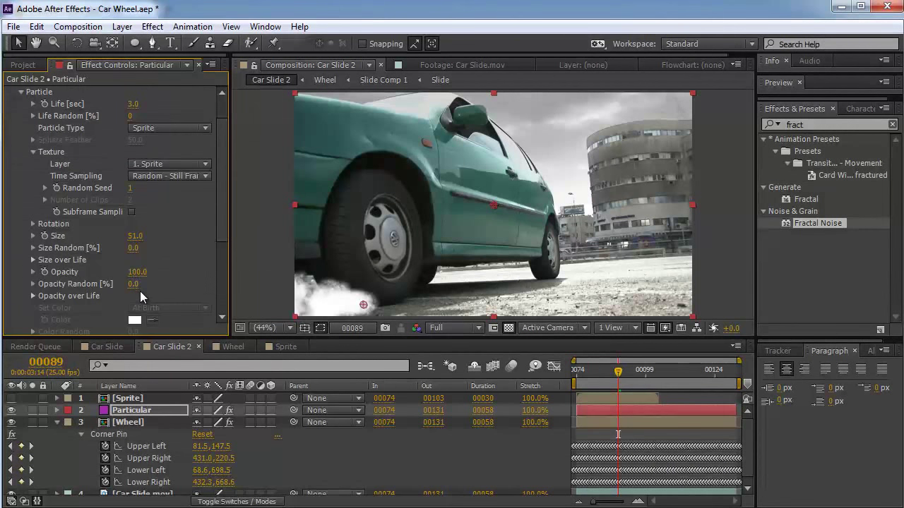
{"action": "left_click_drag", "start_coordinate": [137, 274], "coordinate": [67, 272]}
- Set the emitter's Particles/sec to 400 and preview the animation
{"action": "scroll", "coordinate": [132, 280], "scroll_direction": "up", "scroll_amount": 2}
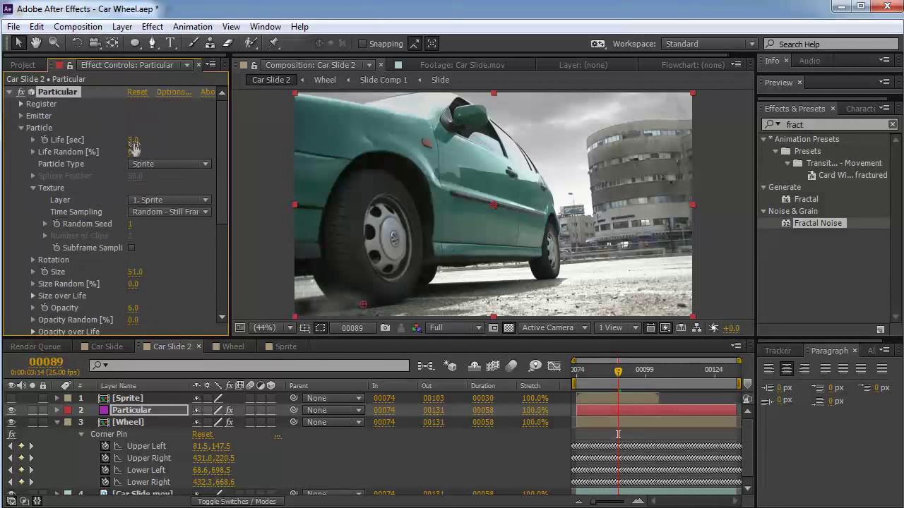
{"action": "left_click", "coordinate": [21, 117]}
{"action": "scroll", "coordinate": [86, 106], "scroll_direction": "down", "scroll_amount": 1}
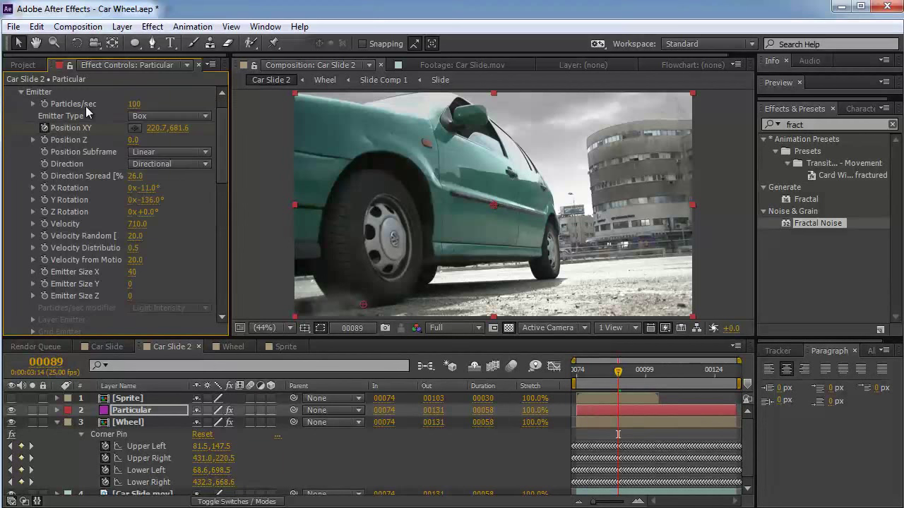
{"action": "left_click_drag", "start_coordinate": [133, 103], "coordinate": [154, 105]}
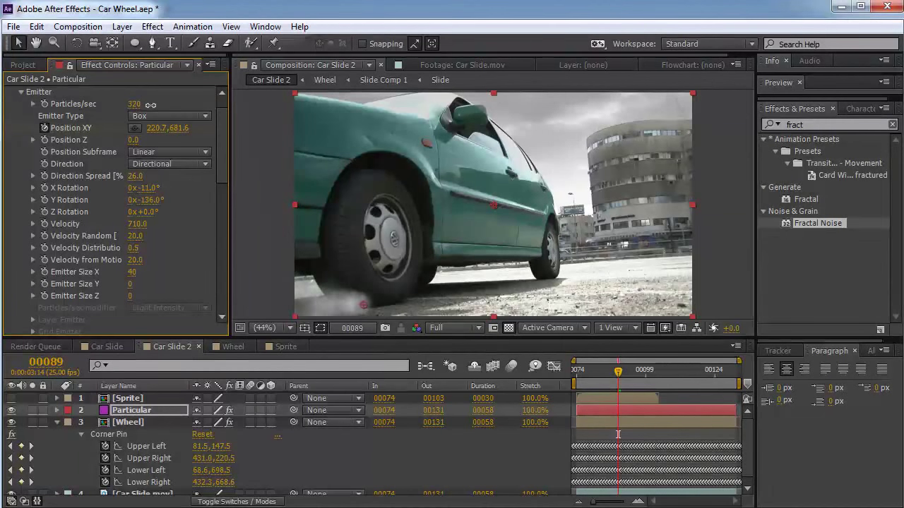
{"action": "key", "text": "space"}
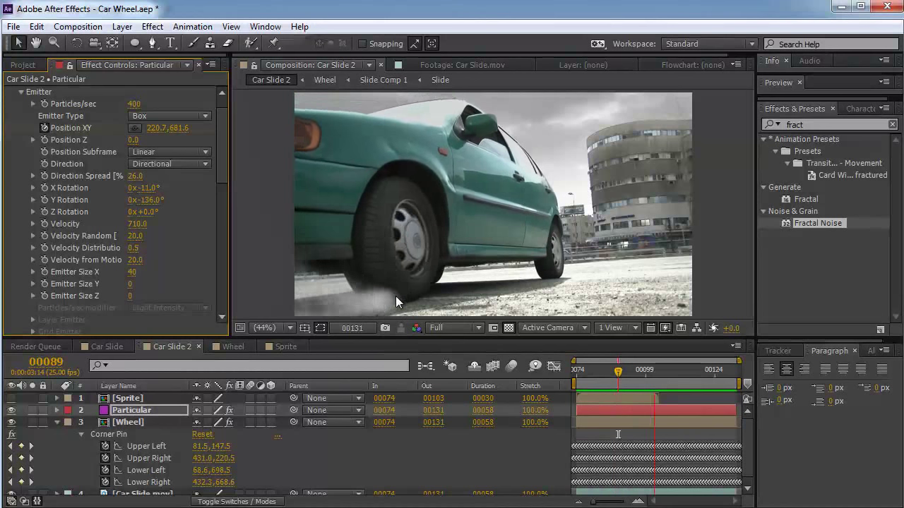
{"action": "key", "text": "space"}
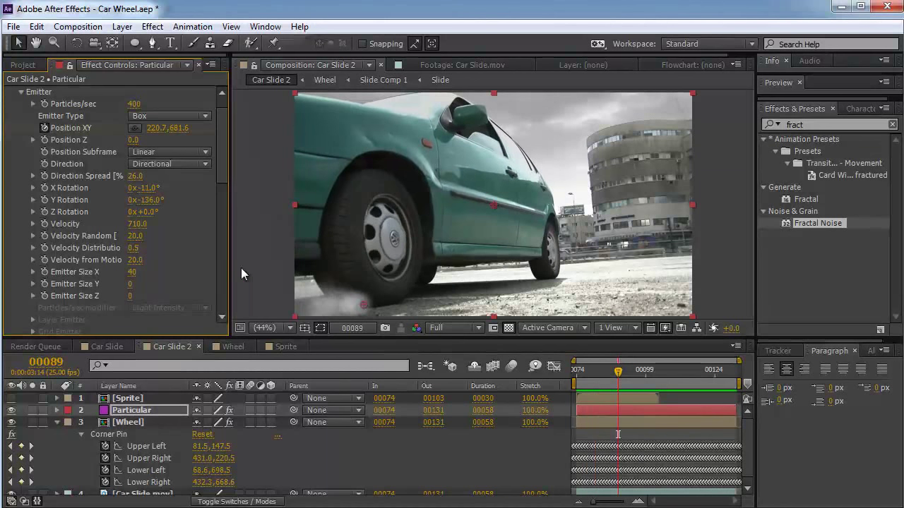
- At frame 101, set the sprite particles' Rotation Speed to 2.5 and preview the animation
{"action": "left_click", "coordinate": [651, 370]}
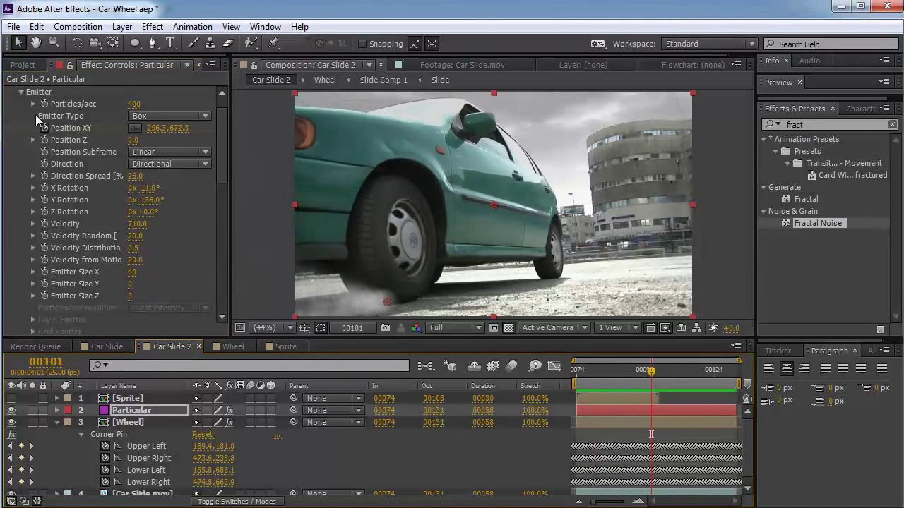
{"action": "left_click", "coordinate": [20, 92]}
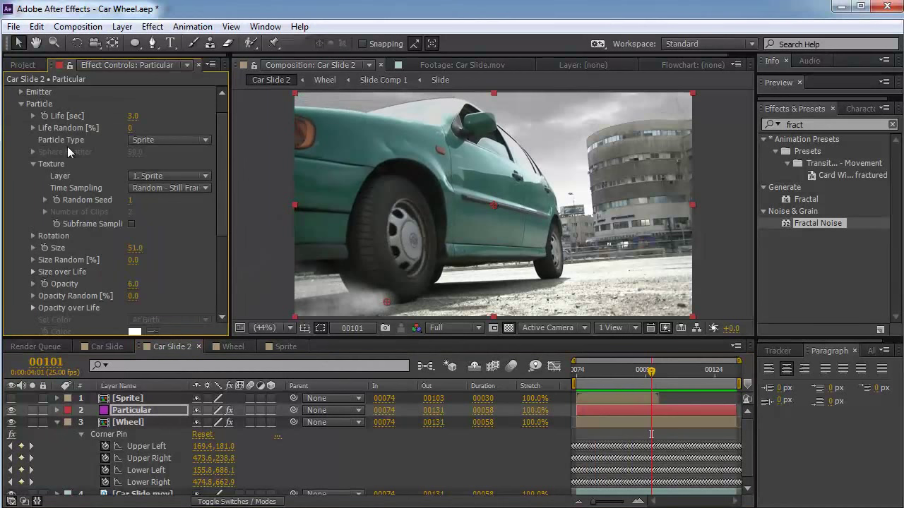
{"action": "left_click", "coordinate": [33, 235]}
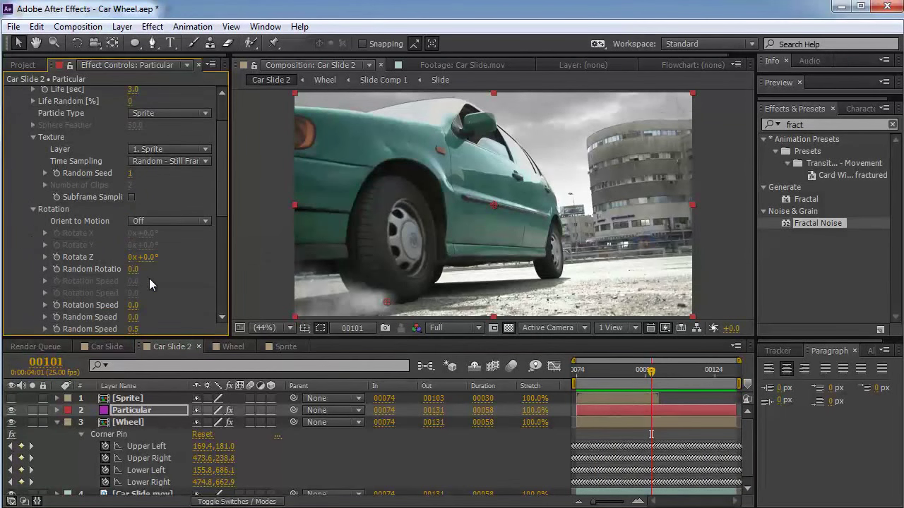
{"action": "left_click_drag", "start_coordinate": [133, 308], "coordinate": [152, 307]}
{"action": "key", "text": "KP_0"}
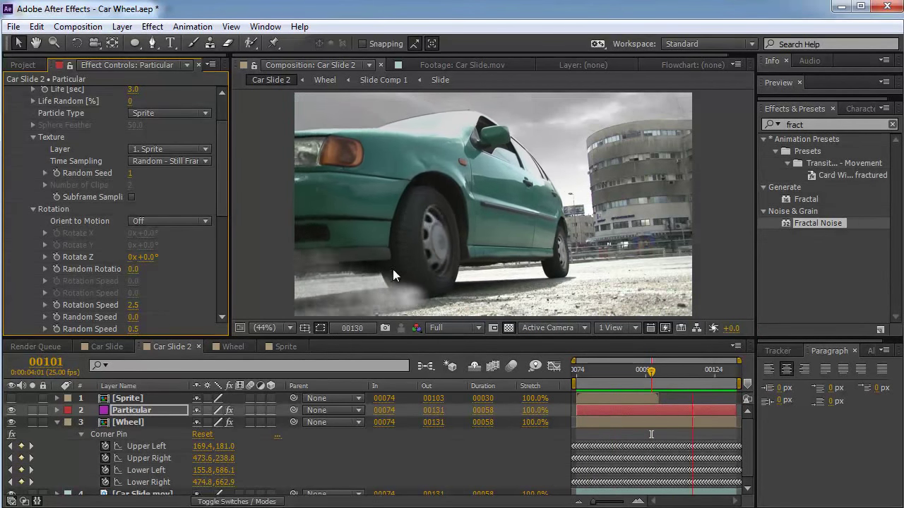
{"action": "key", "text": "space"}
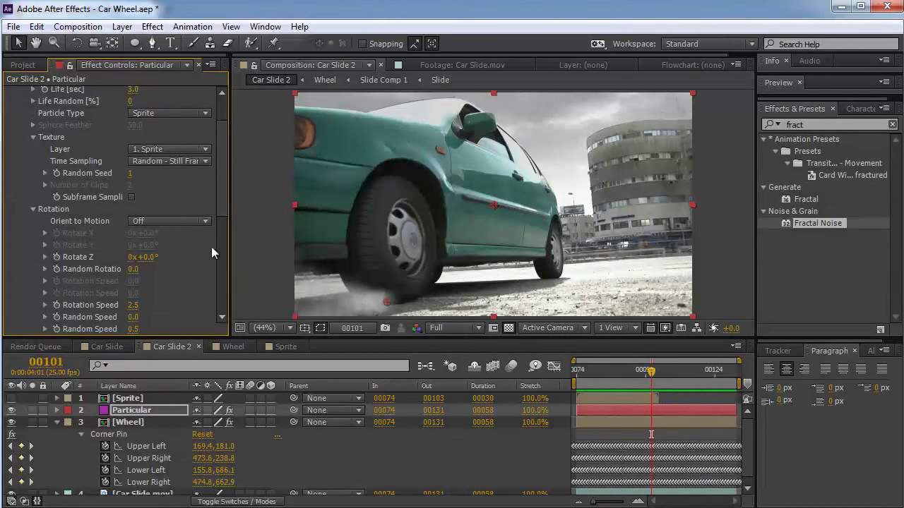
- Redraw the particles' Size over Life curve so they grow steeply from zero to full size just after birth
{"action": "left_click", "coordinate": [33, 137]}
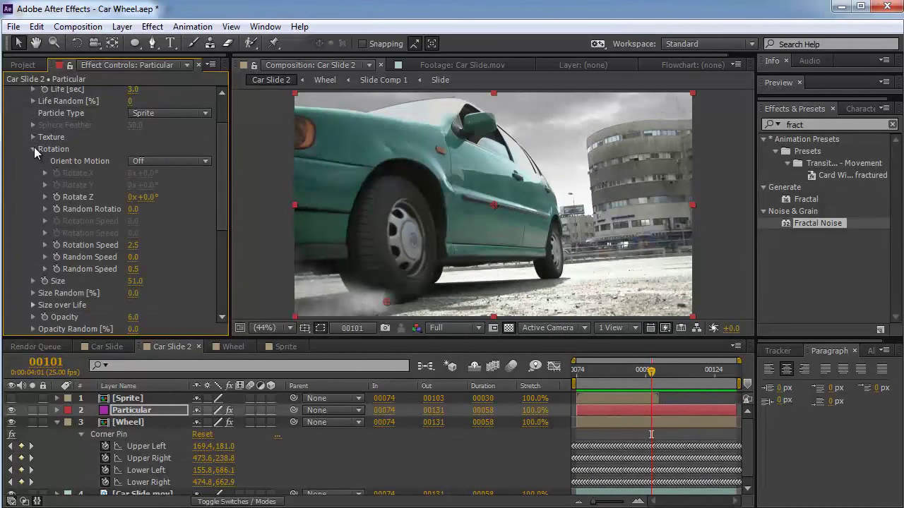
{"action": "left_click", "coordinate": [34, 148]}
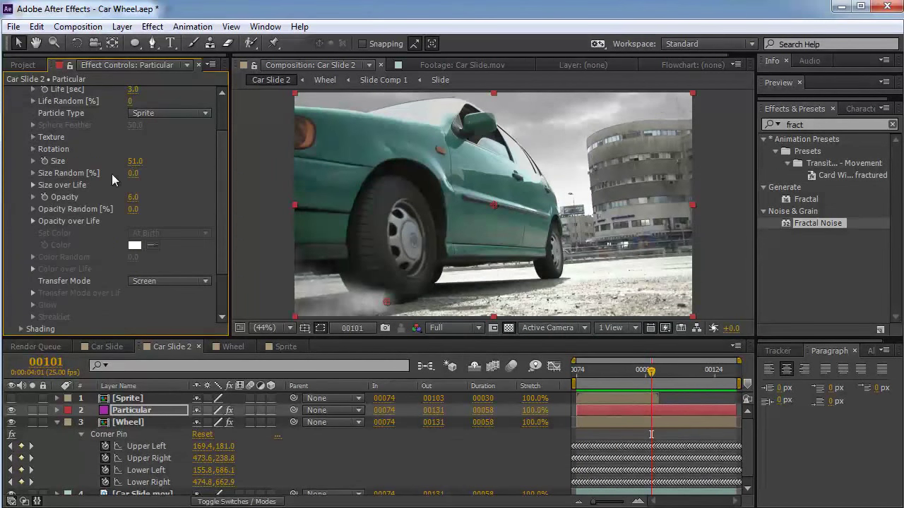
{"action": "left_click", "coordinate": [33, 185]}
{"action": "left_click_drag", "start_coordinate": [70, 233], "coordinate": [111, 198]}
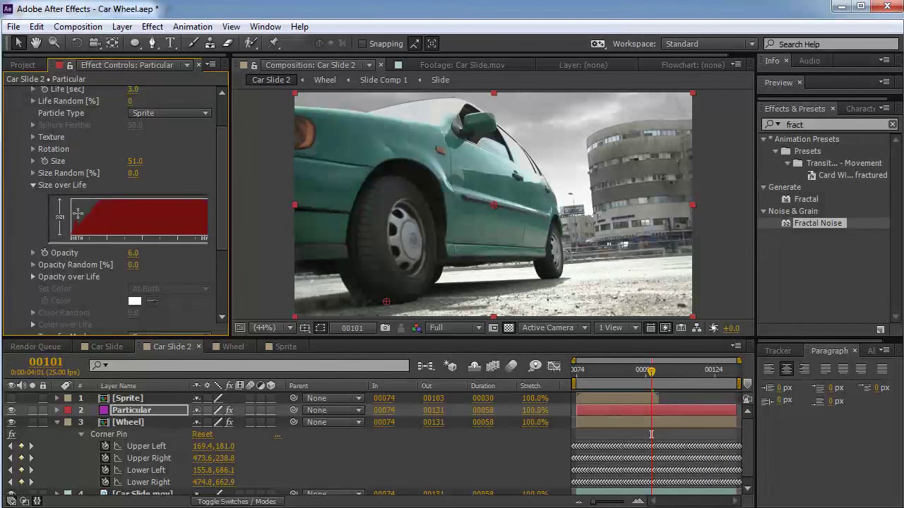
{"action": "left_click_drag", "start_coordinate": [71, 235], "coordinate": [93, 191]}
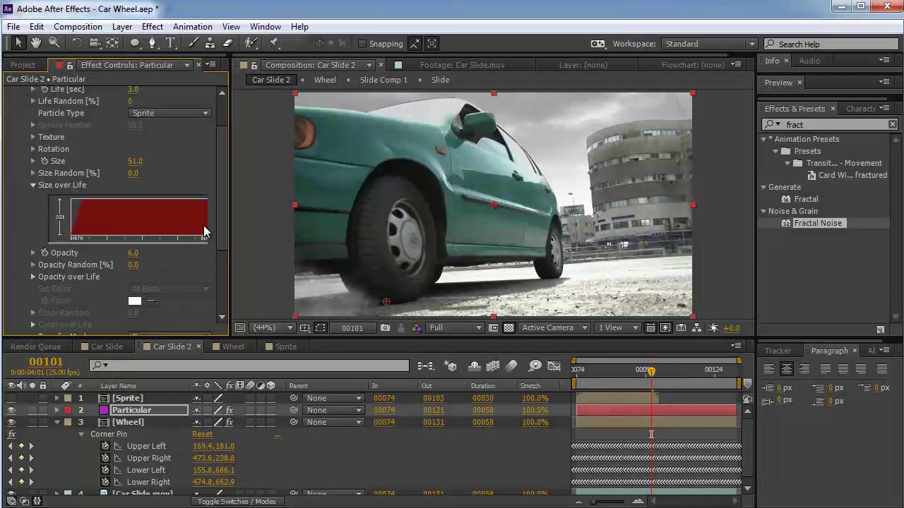
- Set the particles' Life to 2.2 seconds and preview the animation
{"action": "scroll", "coordinate": [179, 147], "scroll_direction": "up", "scroll_amount": 2}
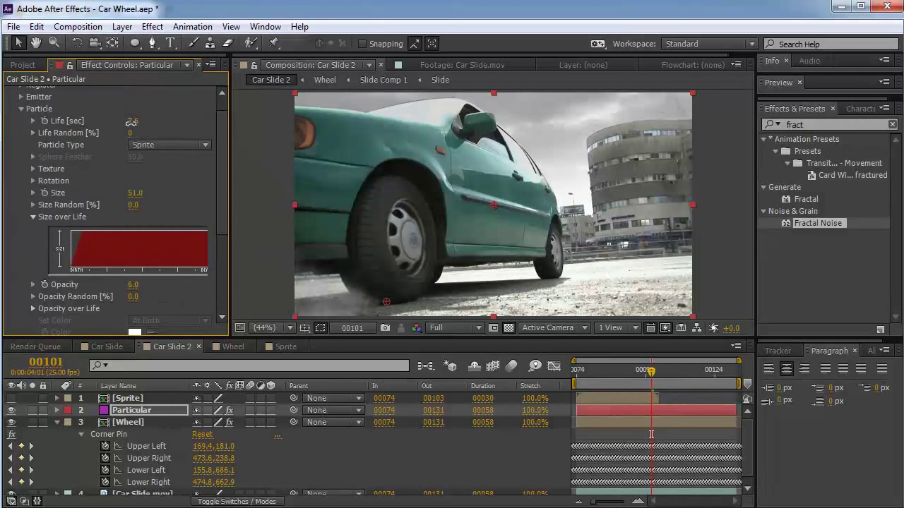
{"action": "mouse_move", "coordinate": [130, 122]}
{"action": "left_mouse_down"}
{"action": "mouse_move", "coordinate": [113, 123]}
{"action": "mouse_move", "coordinate": [127, 122]}
{"action": "left_mouse_up"}
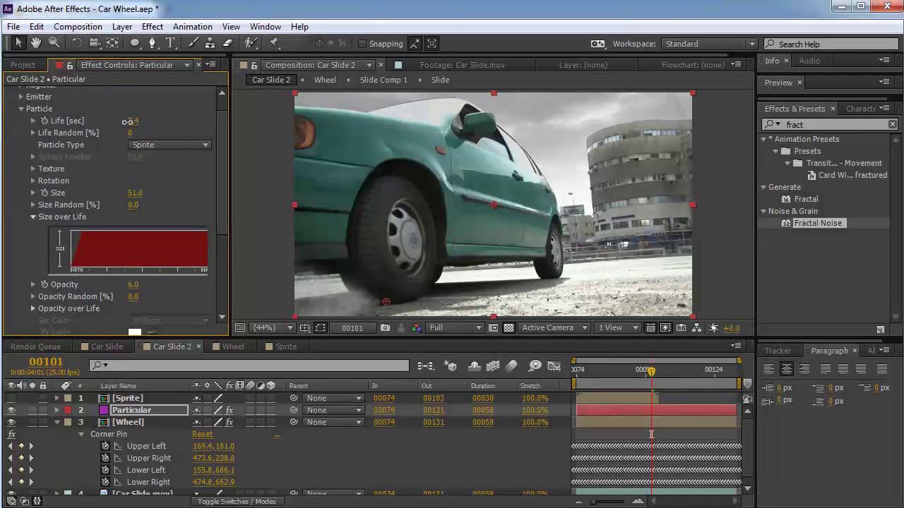
{"action": "key", "text": "KP_0"}
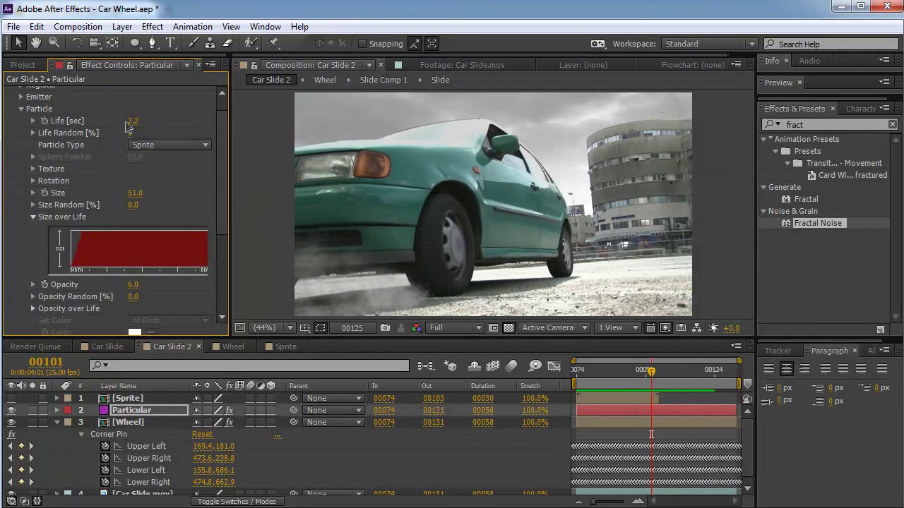
- Raise the emitter's Particles/sec to 770
{"action": "left_click", "coordinate": [22, 108]}
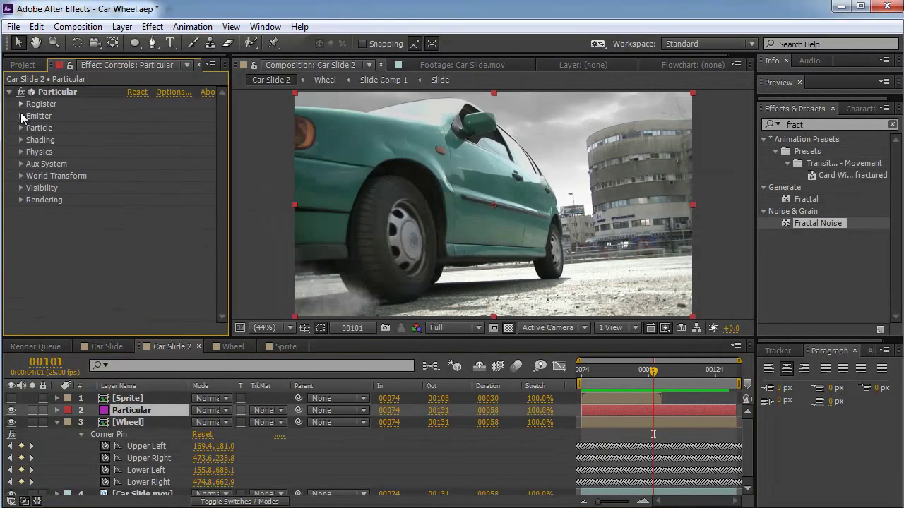
{"action": "left_click", "coordinate": [21, 116]}
{"action": "left_click_drag", "start_coordinate": [136, 104], "coordinate": [159, 103]}
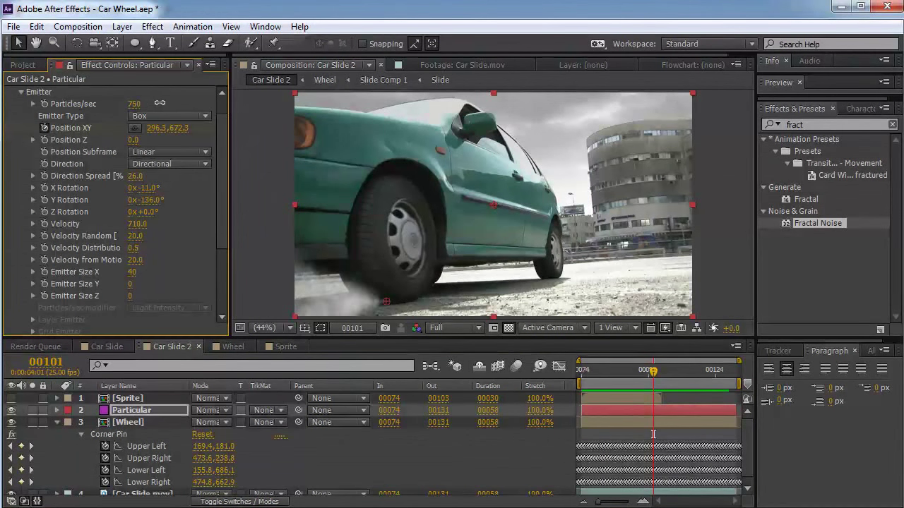
- Set the Particular layer's Opacity to 80% and preview the animation
{"action": "left_click", "coordinate": [148, 412]}
{"action": "key", "text": "t"}
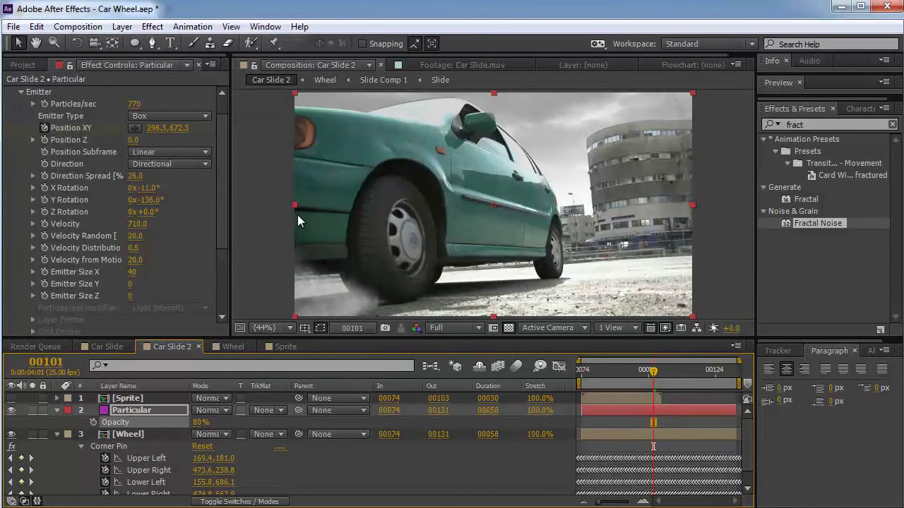
{"action": "key", "text": "KP_0"}
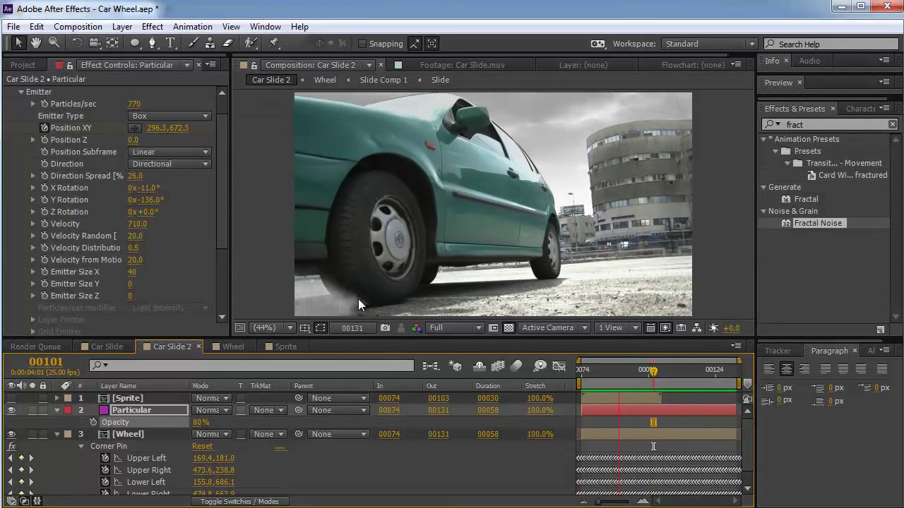
{"action": "key", "text": "space"}
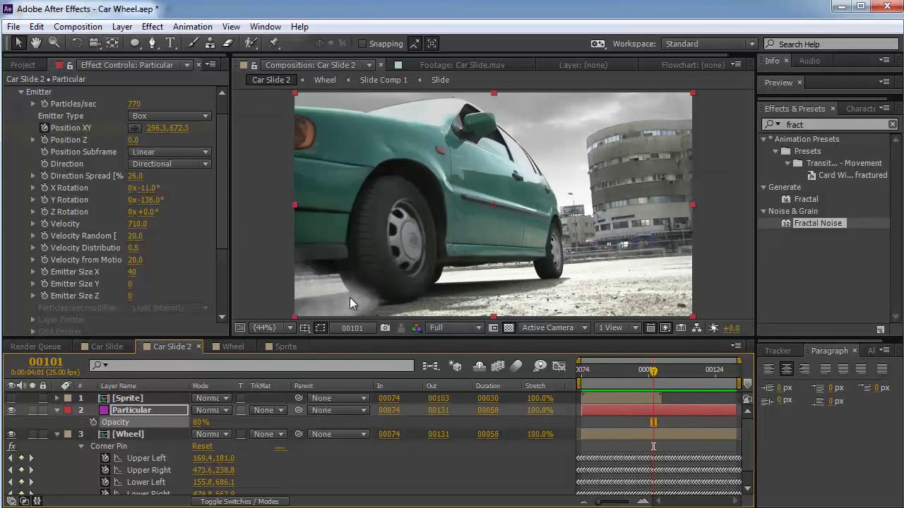
- Redraw the particles' Opacity over Life curve to fade in from zero shortly after birth, and preview the animation
{"action": "left_click", "coordinate": [21, 92]}
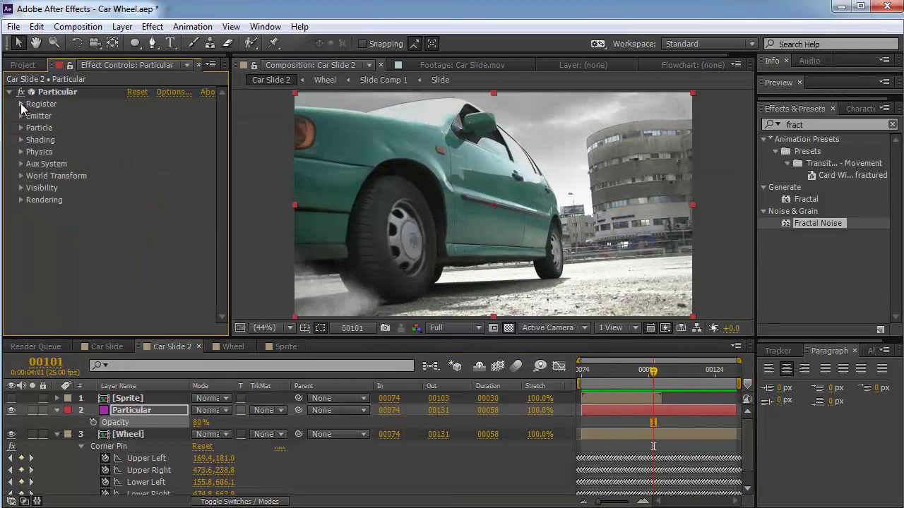
{"action": "left_click", "coordinate": [21, 127]}
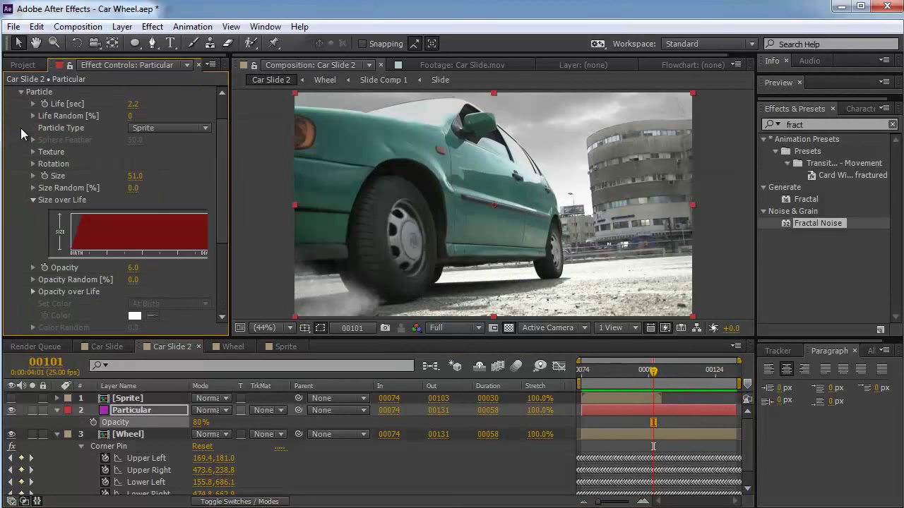
{"action": "left_click", "coordinate": [32, 291]}
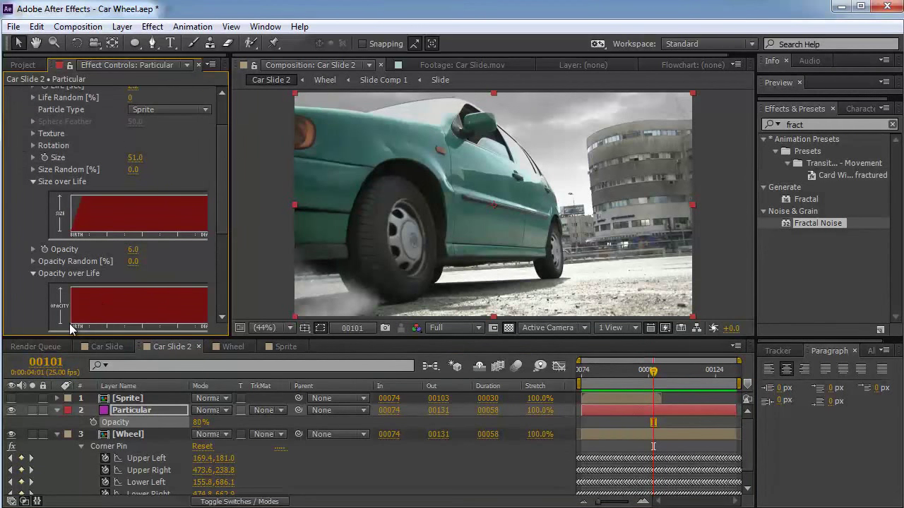
{"action": "mouse_move", "coordinate": [70, 328]}
{"action": "left_mouse_down"}
{"action": "mouse_move", "coordinate": [78, 304]}
{"action": "mouse_move", "coordinate": [105, 281]}
{"action": "left_mouse_up"}
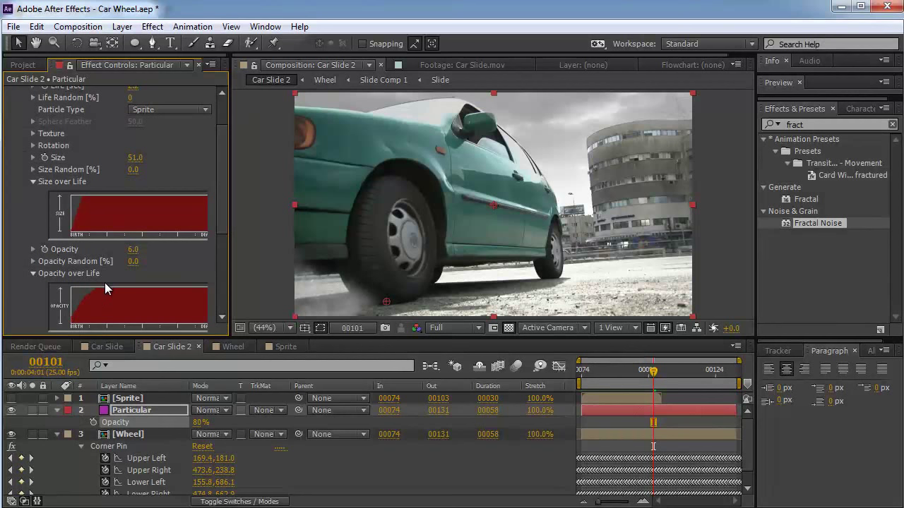
{"action": "left_click_drag", "start_coordinate": [73, 326], "coordinate": [83, 298]}
{"action": "key", "text": "space"}
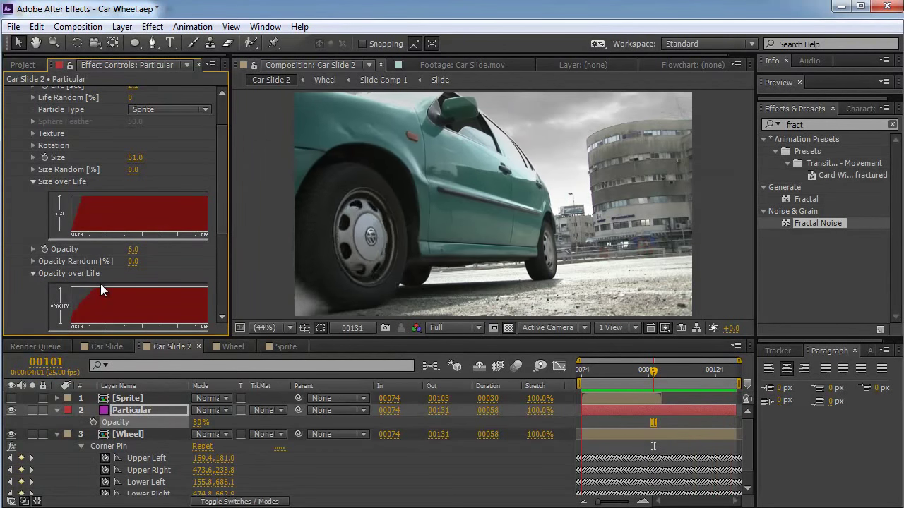
{"action": "key", "text": "space"}
- Set the emitter's Size X to 71 and duplicate the Particular layer
{"action": "left_click", "coordinate": [386, 302]}
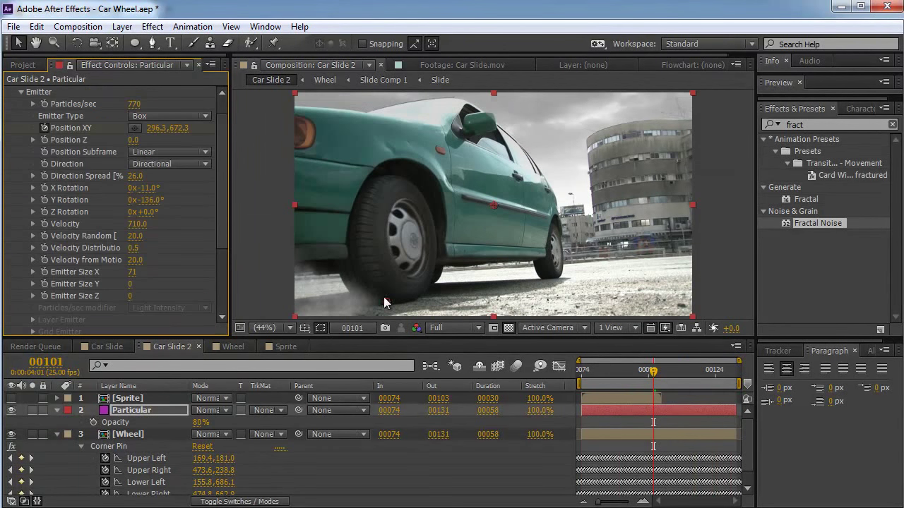
{"action": "left_click", "coordinate": [161, 412]}
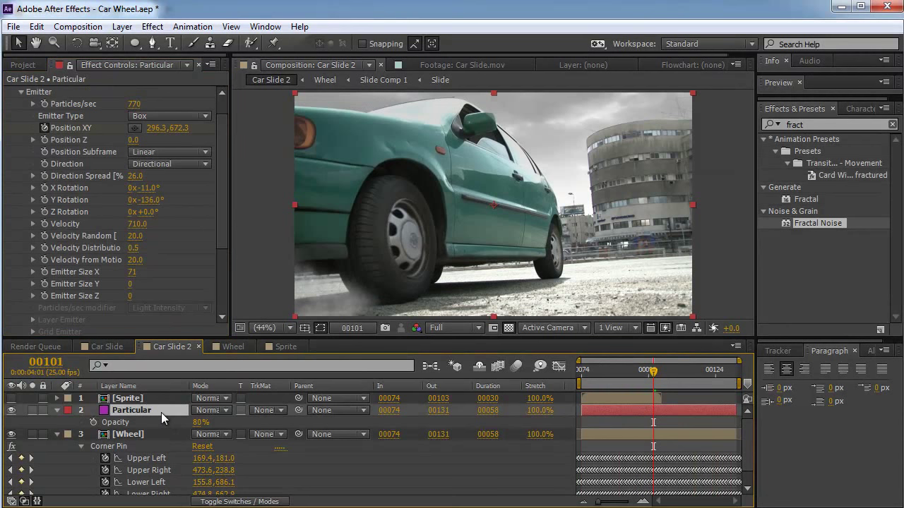
{"action": "key", "text": "ctrl+d"}
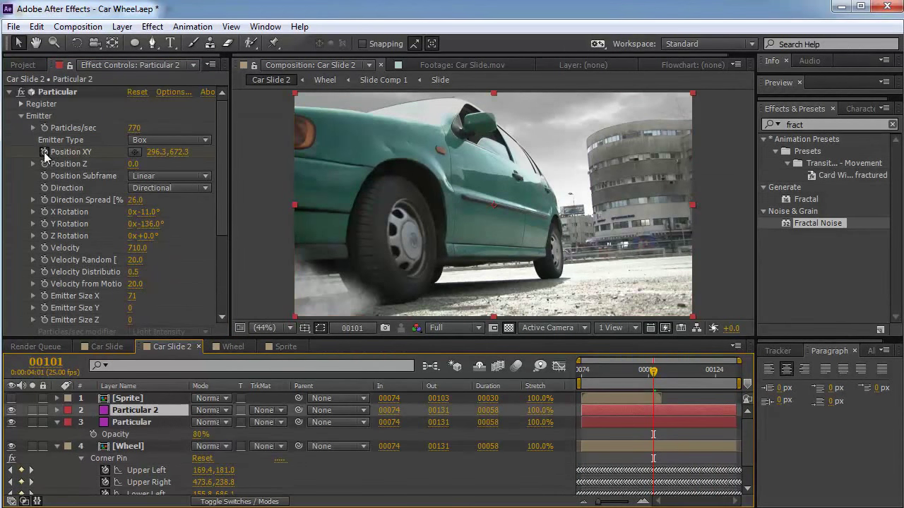
- Change the duplicated Particular layer's Particle Type to Cloudlet
{"action": "left_click", "coordinate": [21, 115]}
{"action": "left_click", "coordinate": [24, 128]}
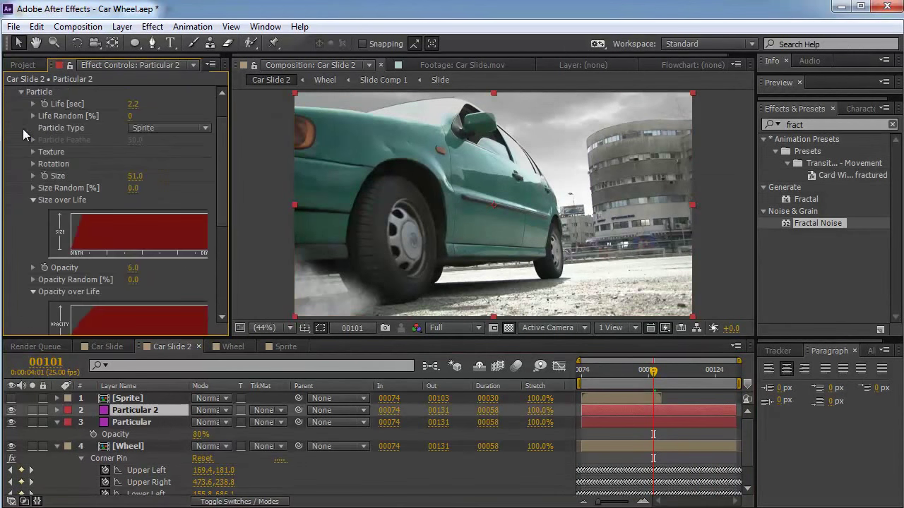
{"action": "scroll", "coordinate": [164, 125], "scroll_direction": "up", "scroll_amount": 3}
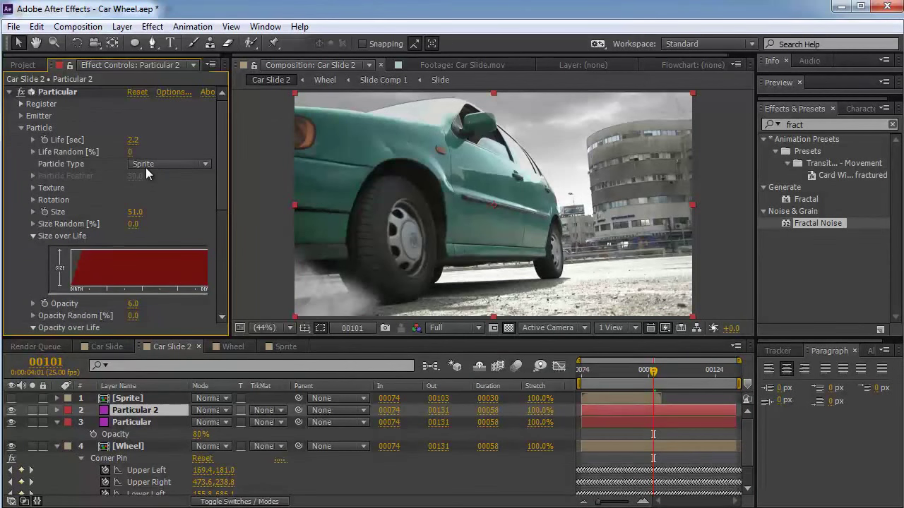
{"action": "left_click", "coordinate": [170, 163]}
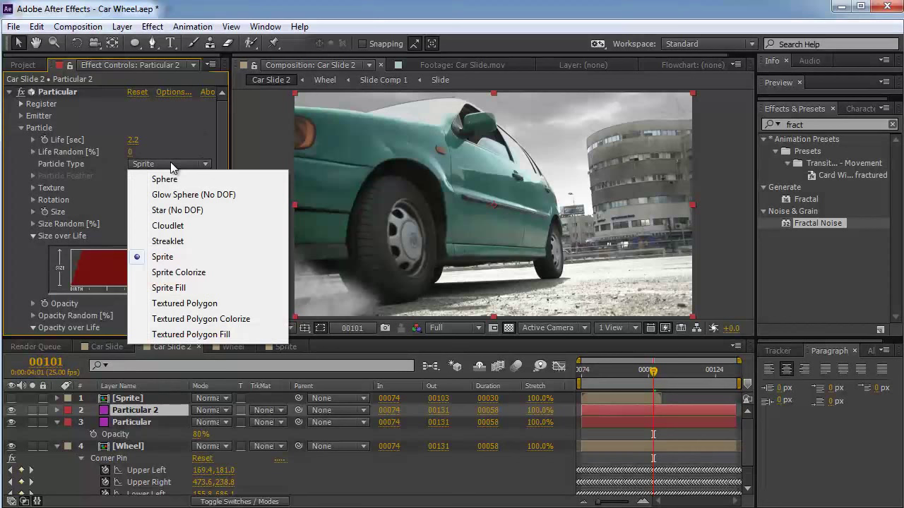
{"action": "left_click", "coordinate": [181, 228]}
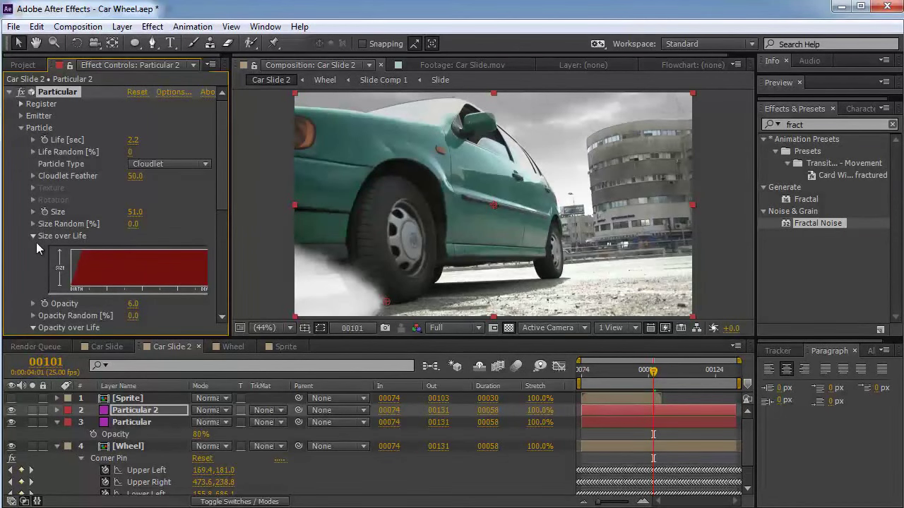
- On Particular 2, set the emitter's Particles/sec to 5 and the particle Opacity to 100
{"action": "left_click", "coordinate": [21, 117]}
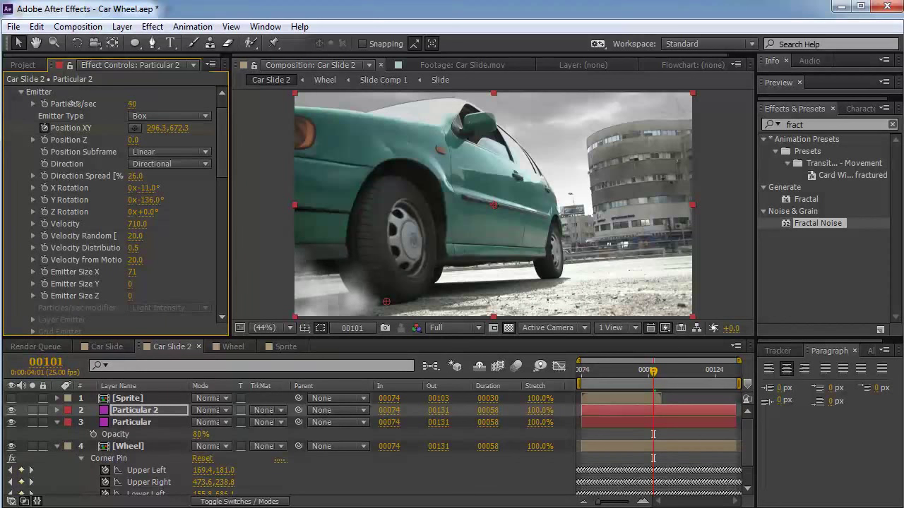
{"action": "left_click", "coordinate": [133, 103]}
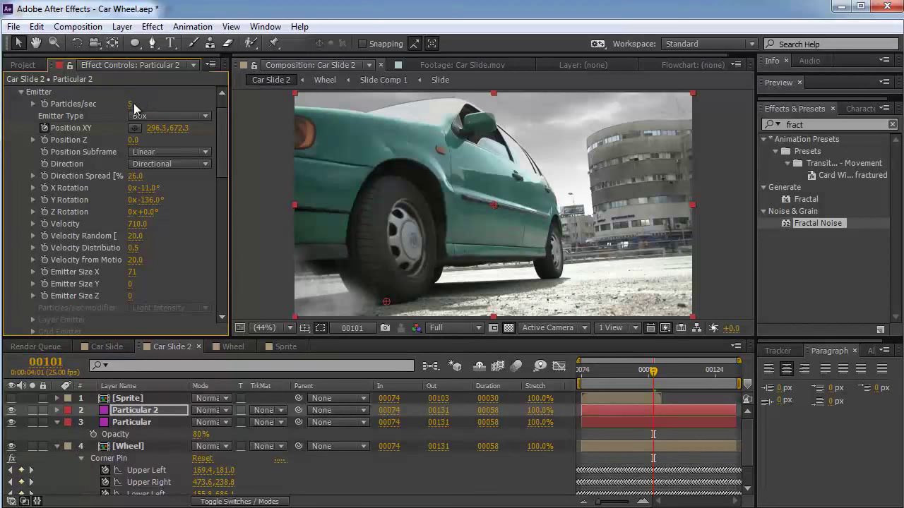
{"action": "left_click", "coordinate": [22, 92]}
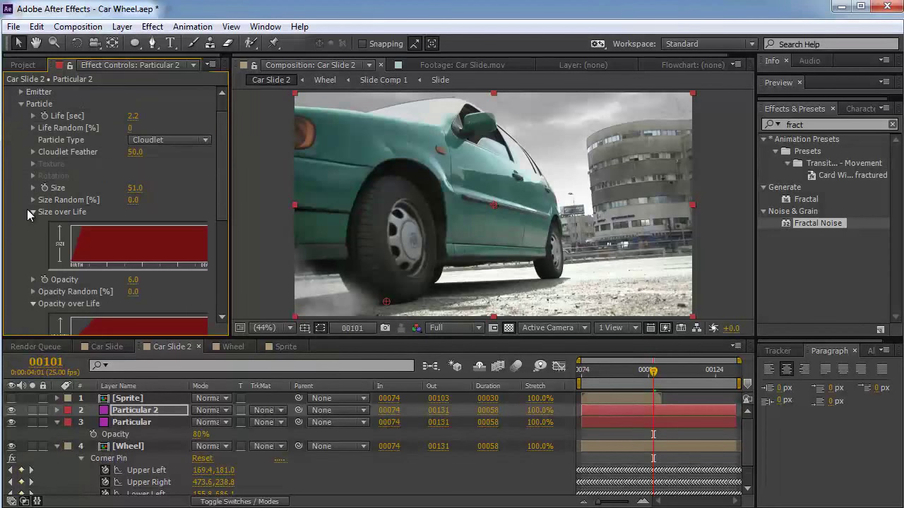
{"action": "left_click_drag", "start_coordinate": [132, 279], "coordinate": [237, 287]}
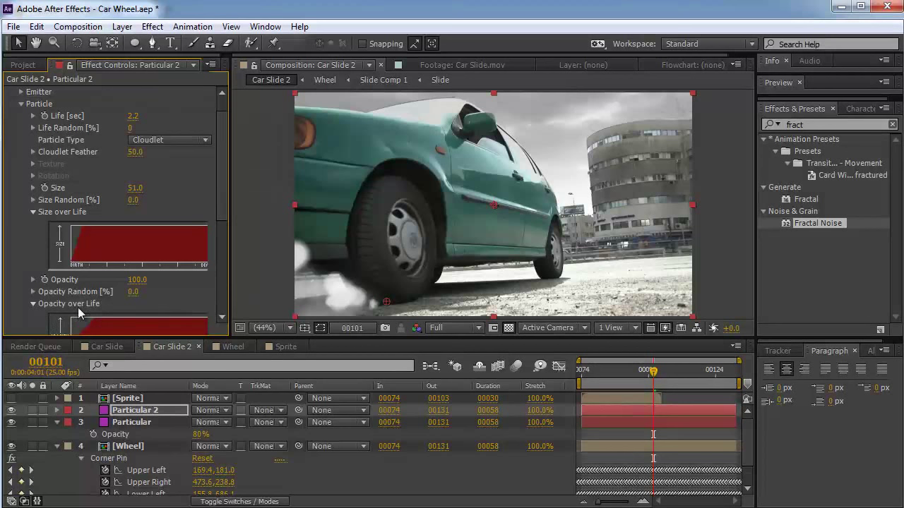
- Reset Particular 2's Opacity over Life and Size over Life curves to the constant full-value preset
{"action": "scroll", "coordinate": [80, 302], "scroll_direction": "down", "scroll_amount": 3}
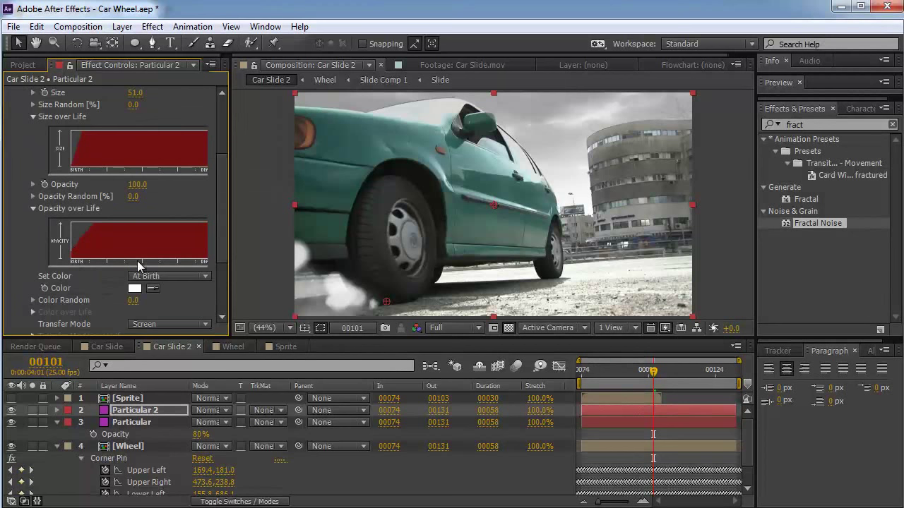
{"action": "left_click_drag", "start_coordinate": [230, 232], "coordinate": [302, 234]}
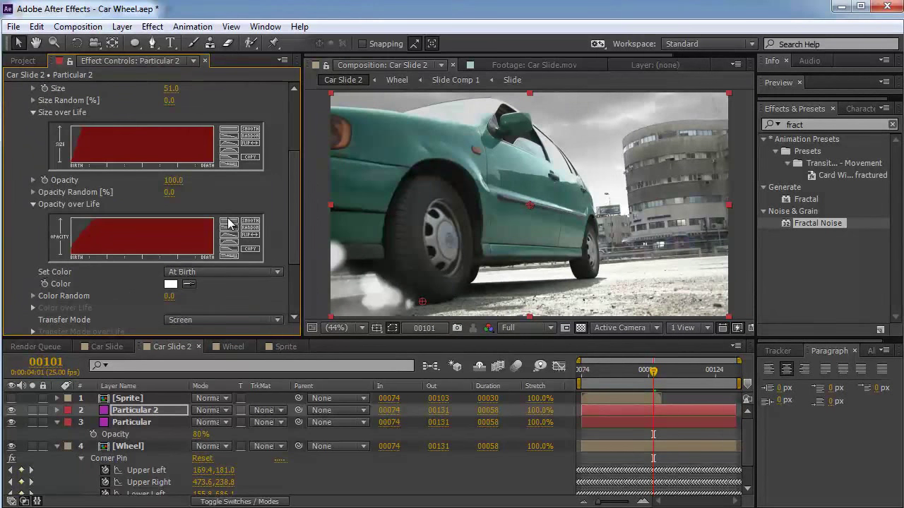
{"action": "left_click", "coordinate": [228, 223]}
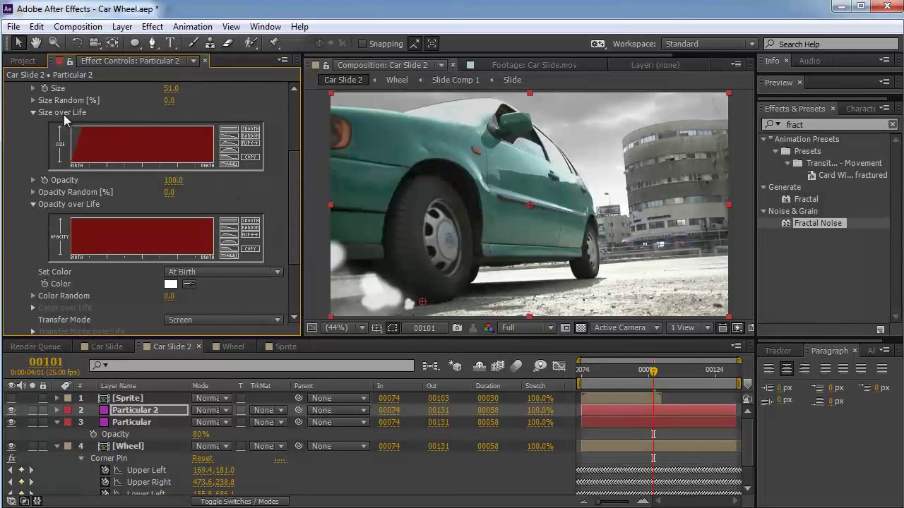
{"action": "left_click", "coordinate": [232, 134]}
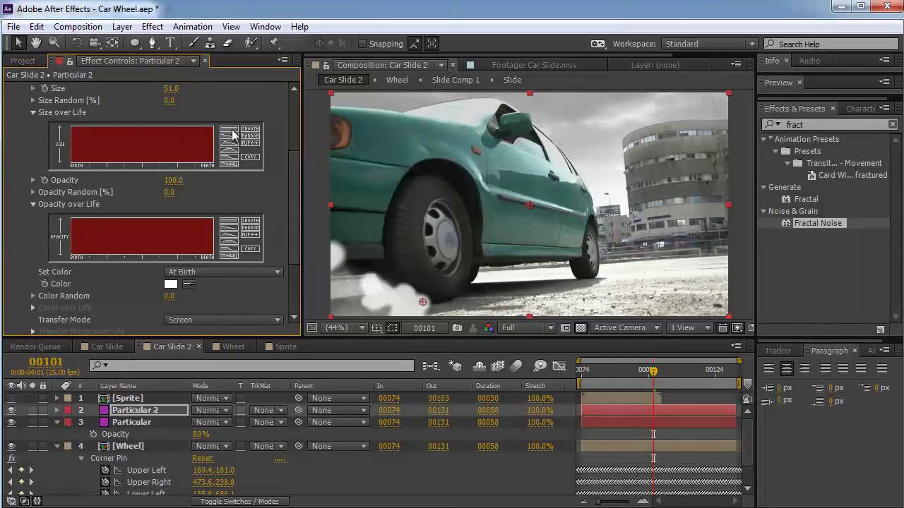
{"action": "left_click", "coordinate": [32, 113]}
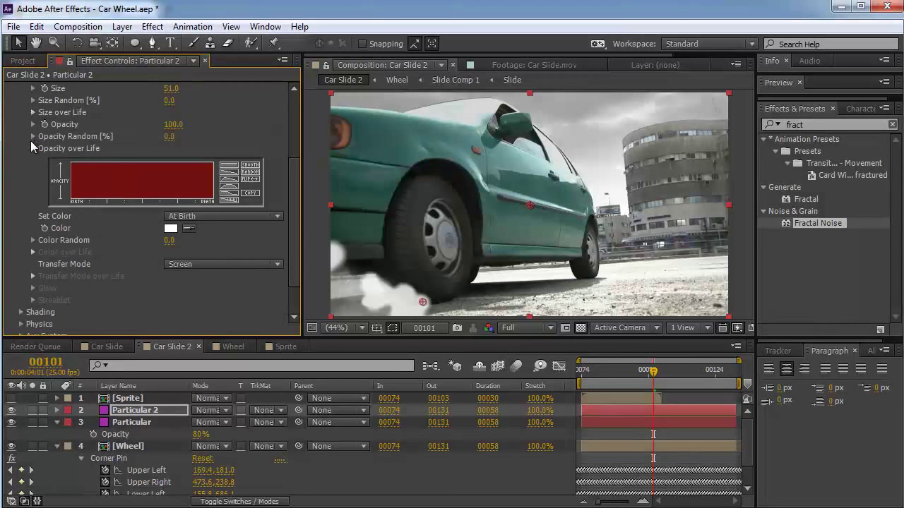
{"action": "left_click", "coordinate": [32, 149]}
{"action": "scroll", "coordinate": [104, 204], "scroll_direction": "up", "scroll_amount": 3}
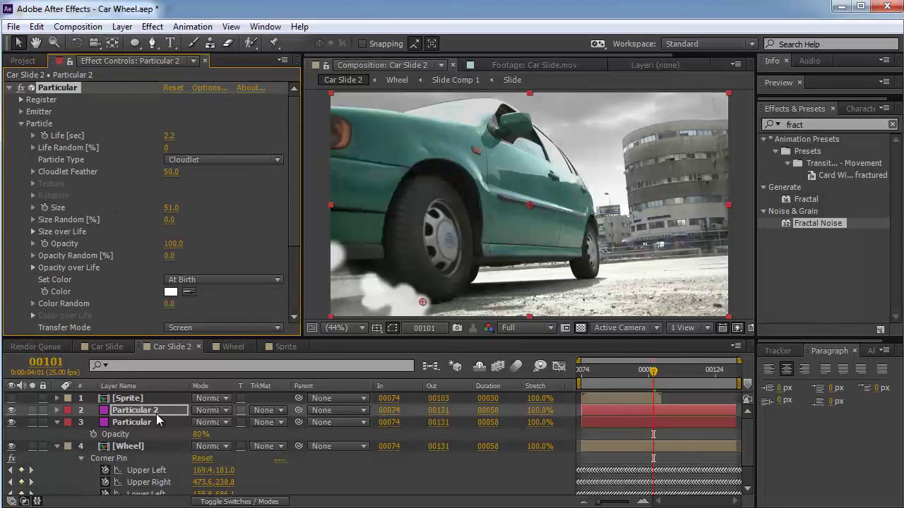
- Set the Particular 2 layer's Opacity to 100%
{"action": "key", "text": "t"}
{"action": "left_click", "coordinate": [115, 422]}
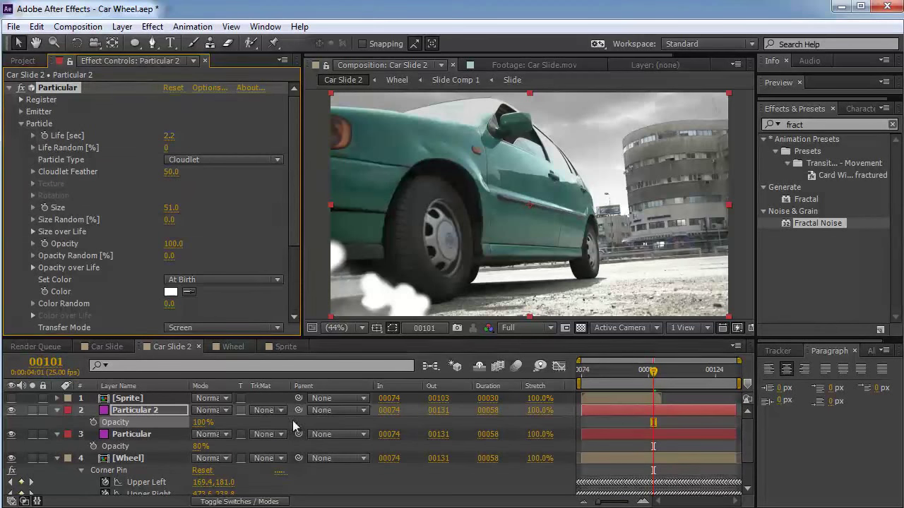
- Set Particular 2's particle Transfer Mode to Normal and its particle Color to black
{"action": "left_click", "coordinate": [242, 327]}
{"action": "left_click", "coordinate": [232, 345]}
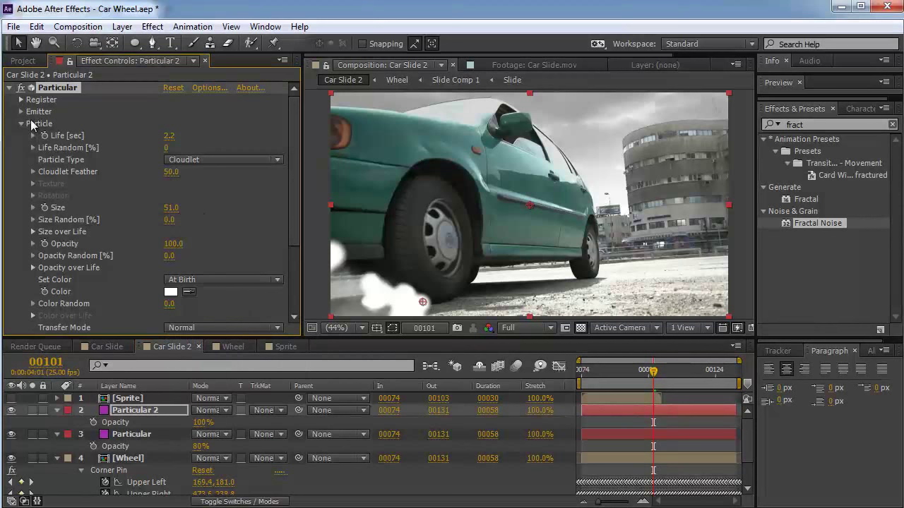
{"action": "left_click", "coordinate": [170, 291]}
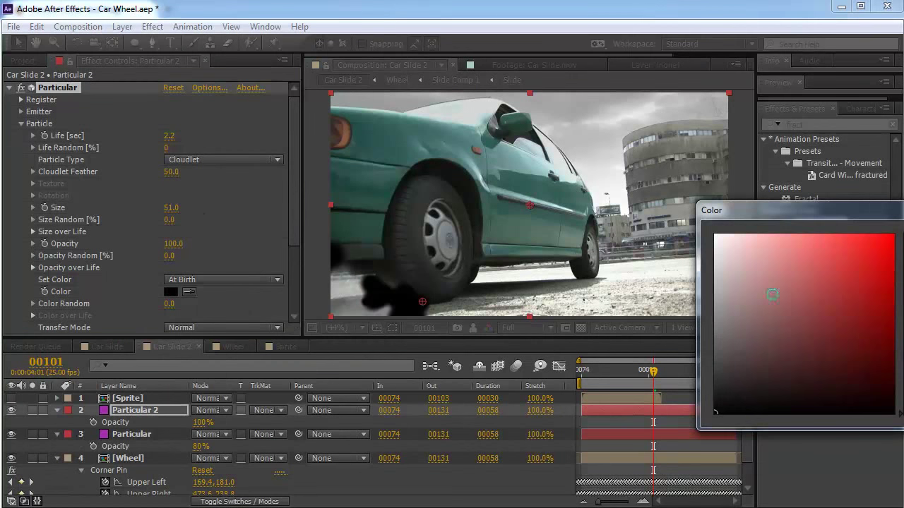
{"action": "key", "text": "Return"}
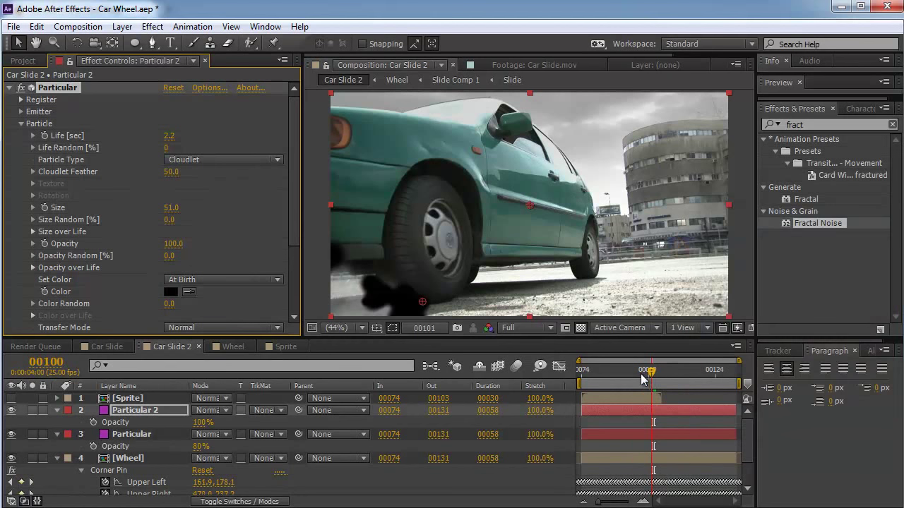
- Reduce Particular 2's particle Size to 7, sample its Color from the dark front tyre, and preview the animation
{"action": "mouse_move", "coordinate": [652, 373]}
{"action": "left_mouse_down"}
{"action": "mouse_move", "coordinate": [596, 374]}
{"action": "mouse_move", "coordinate": [647, 382]}
{"action": "left_mouse_up"}
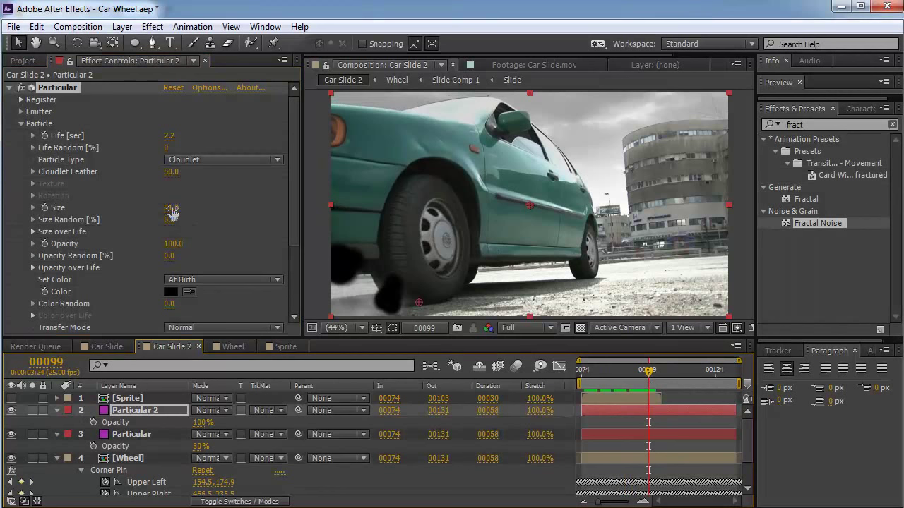
{"action": "left_click_drag", "start_coordinate": [169, 207], "coordinate": [143, 210]}
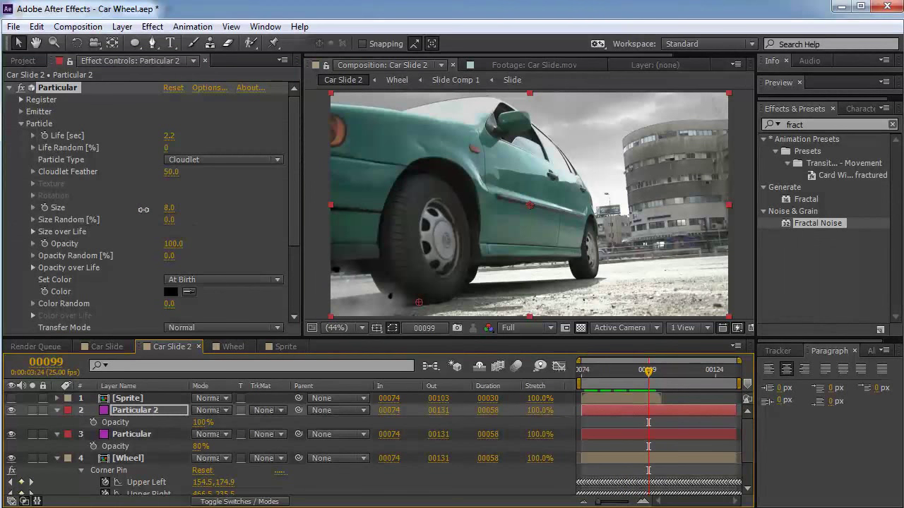
{"action": "left_click", "coordinate": [187, 292]}
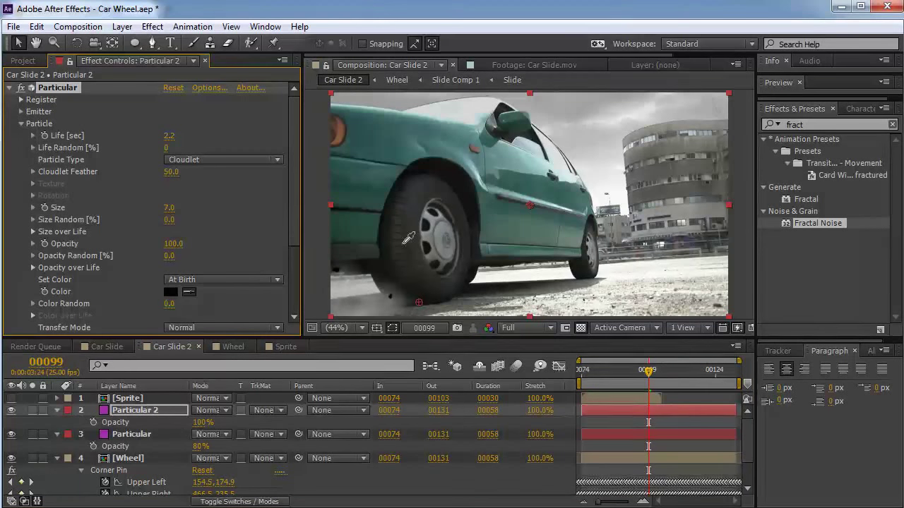
{"action": "left_click", "coordinate": [419, 203]}
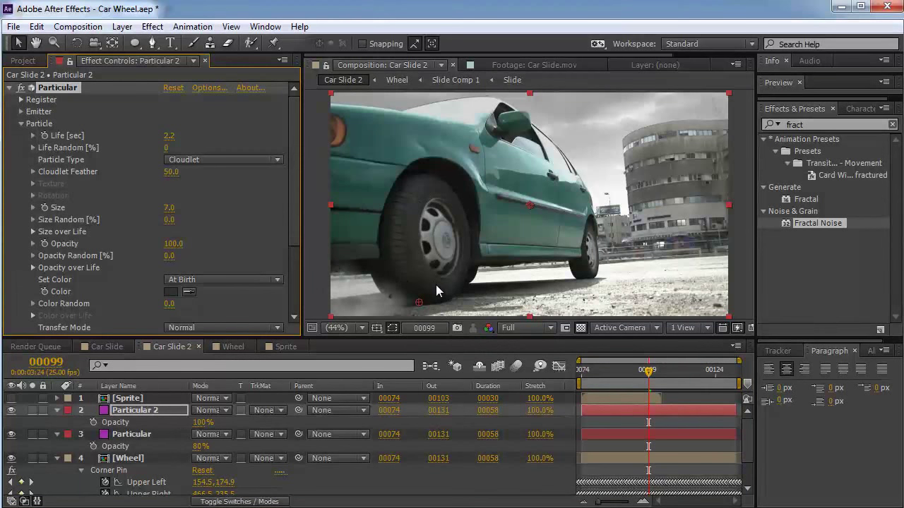
{"action": "key", "text": "KP_0"}
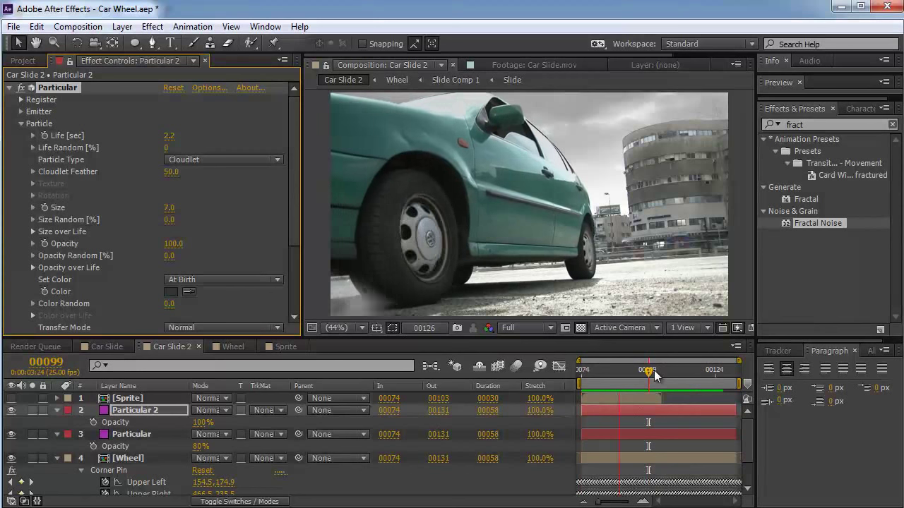
{"action": "key", "text": "space"}
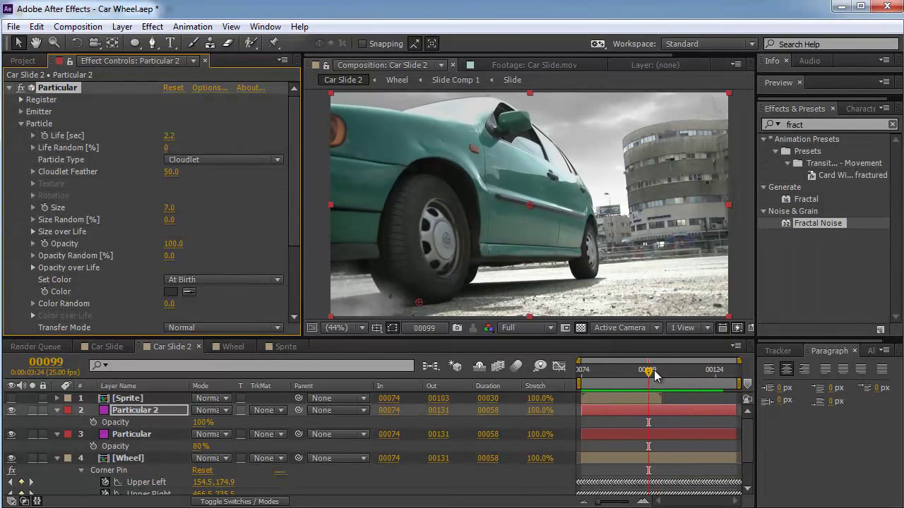
- Set the Particular 2 emitter's Particles/sec to 2 and preview the debris
{"action": "left_click", "coordinate": [168, 136]}
{"action": "left_click", "coordinate": [134, 115]}
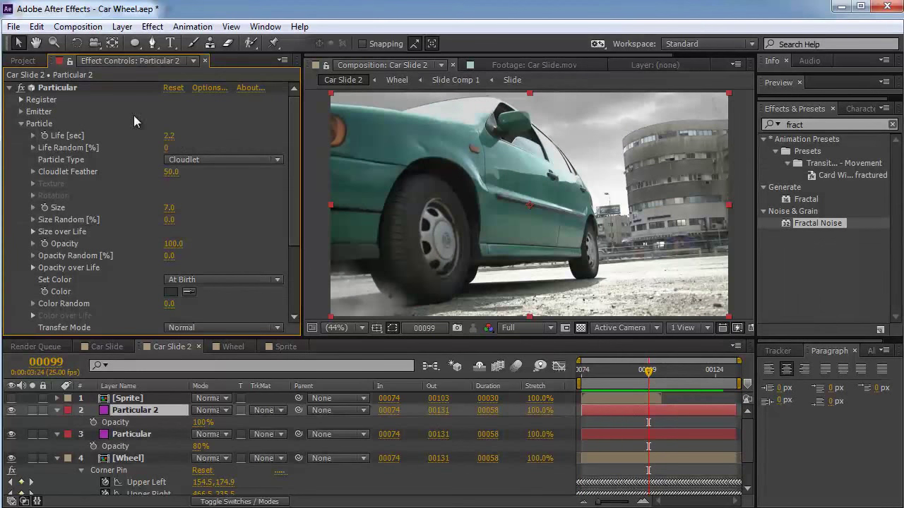
{"action": "left_click", "coordinate": [22, 124]}
{"action": "left_click", "coordinate": [21, 112]}
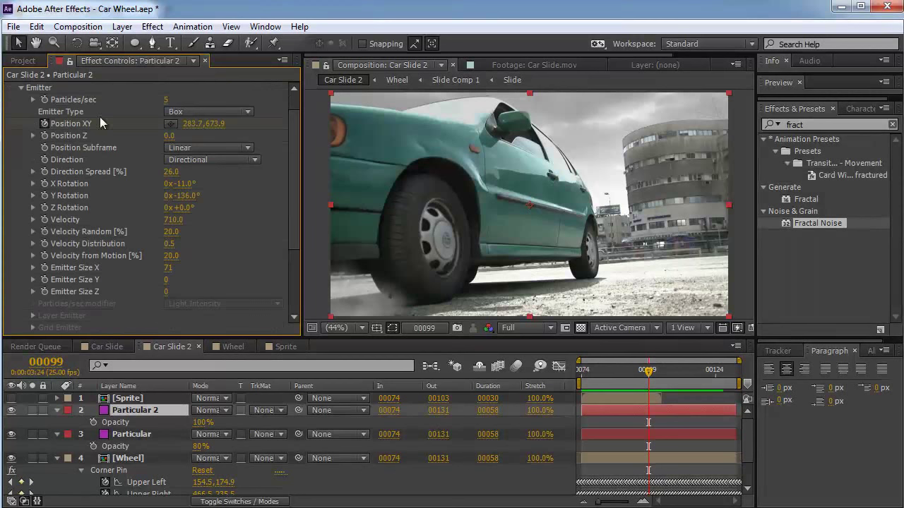
{"action": "left_click", "coordinate": [167, 100]}
{"action": "type", "text": "2"}
{"action": "key", "text": "Return"}
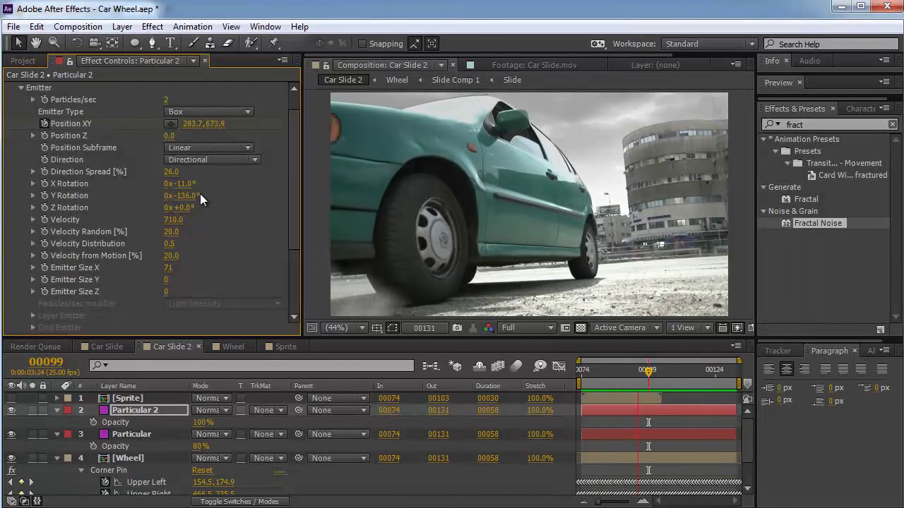
{"action": "key", "text": "space"}
- Set the Particular 2 emitter's Direction Spread to 11 and X Rotation to -42°, and preview the debris direction
{"action": "left_click_drag", "start_coordinate": [627, 377], "coordinate": [664, 385]}
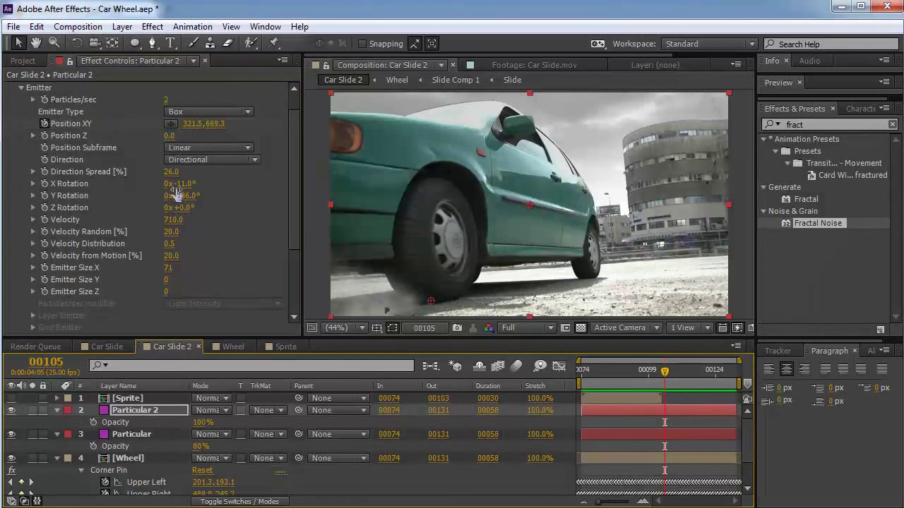
{"action": "mouse_move", "coordinate": [171, 172]}
{"action": "left_mouse_down"}
{"action": "mouse_move", "coordinate": [163, 184]}
{"action": "mouse_move", "coordinate": [185, 196]}
{"action": "mouse_move", "coordinate": [203, 182]}
{"action": "mouse_move", "coordinate": [163, 184]}
{"action": "left_mouse_up"}
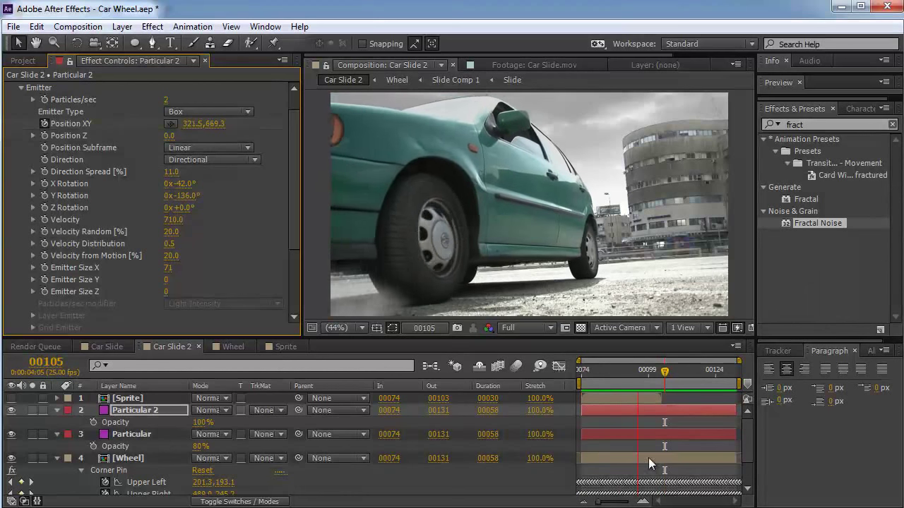
{"action": "left_click", "coordinate": [629, 374]}
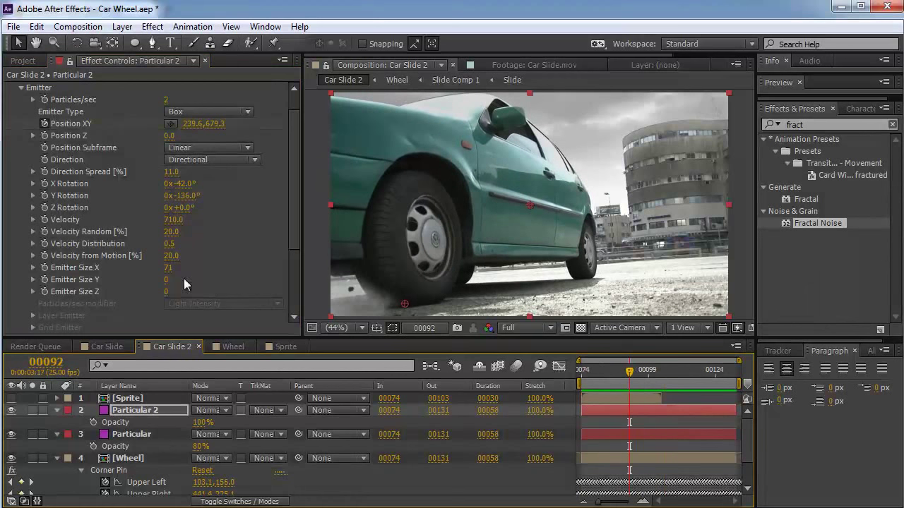
- Set the Gravity in Particular 2's Physics settings to 250 and preview the falling debris
{"action": "left_click", "coordinate": [21, 88]}
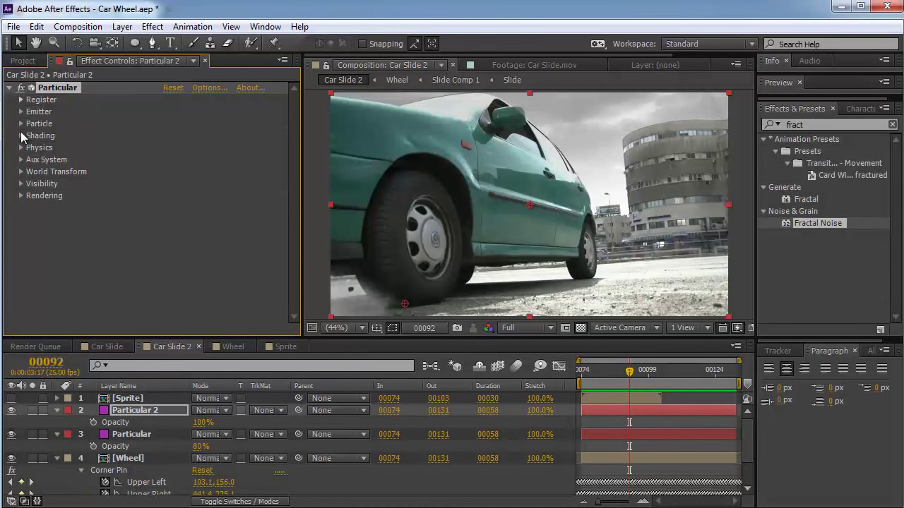
{"action": "left_click", "coordinate": [21, 148]}
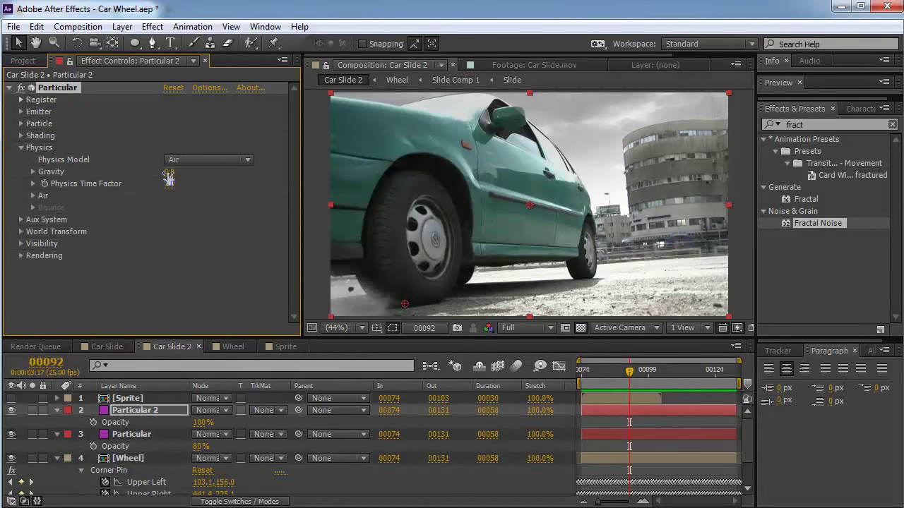
{"action": "left_click_drag", "start_coordinate": [170, 175], "coordinate": [169, 175]}
{"action": "key", "text": "KP_0"}
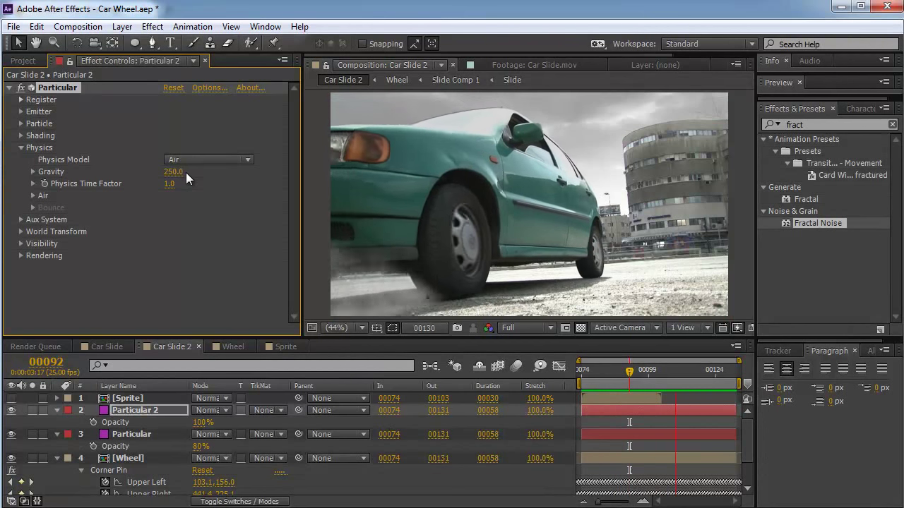
{"action": "key", "text": "space"}
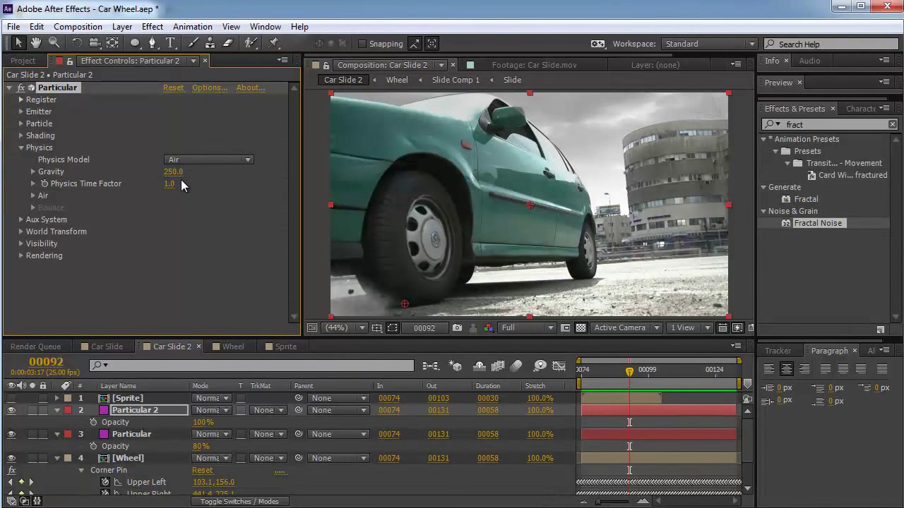
- Enable motion blur for both Particular layers and for the Car Slide 2 composition
{"action": "left_click", "coordinate": [239, 501]}
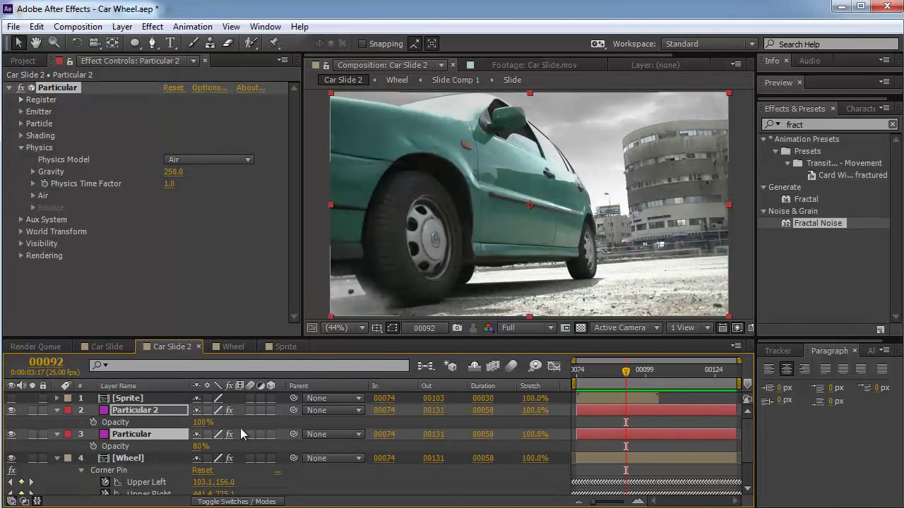
{"action": "left_click", "coordinate": [511, 366]}
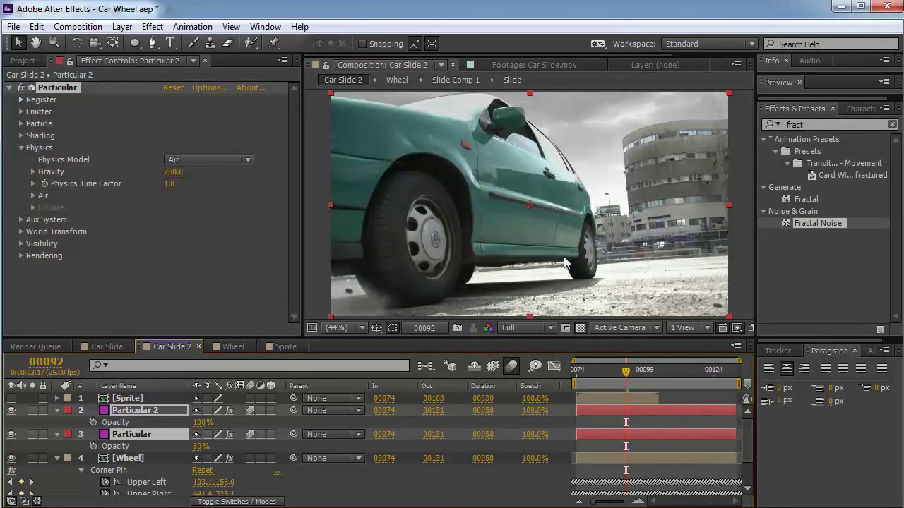
{"action": "key", "text": "space"}
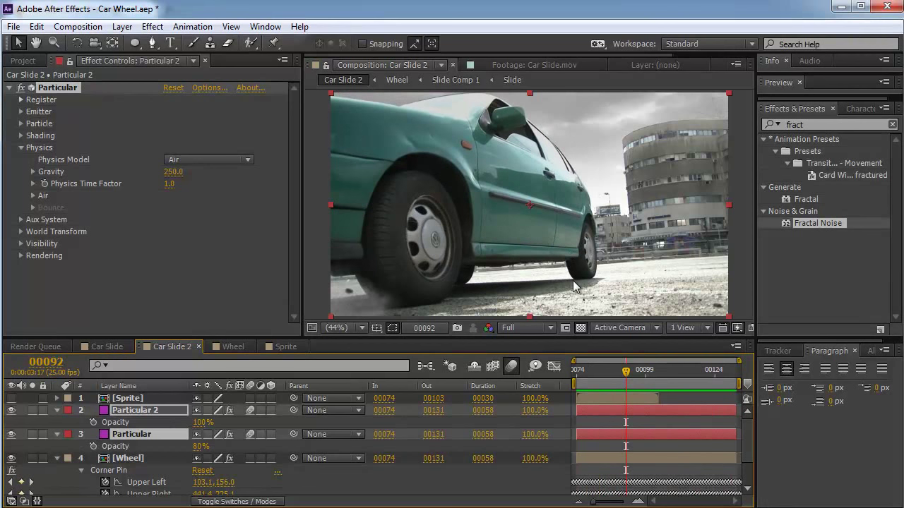
- Set Particular 2's particle Size to 3
{"action": "left_click", "coordinate": [21, 147]}
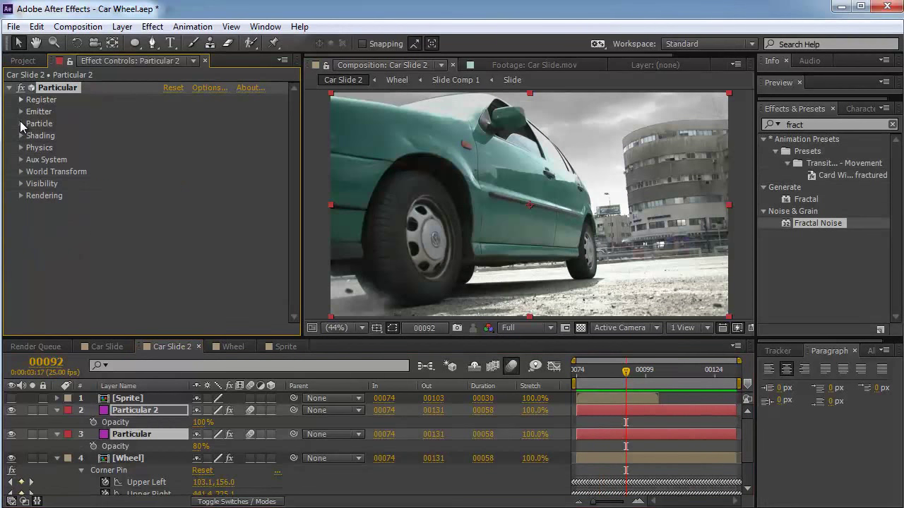
{"action": "left_click", "coordinate": [21, 124]}
{"action": "left_click", "coordinate": [169, 174]}
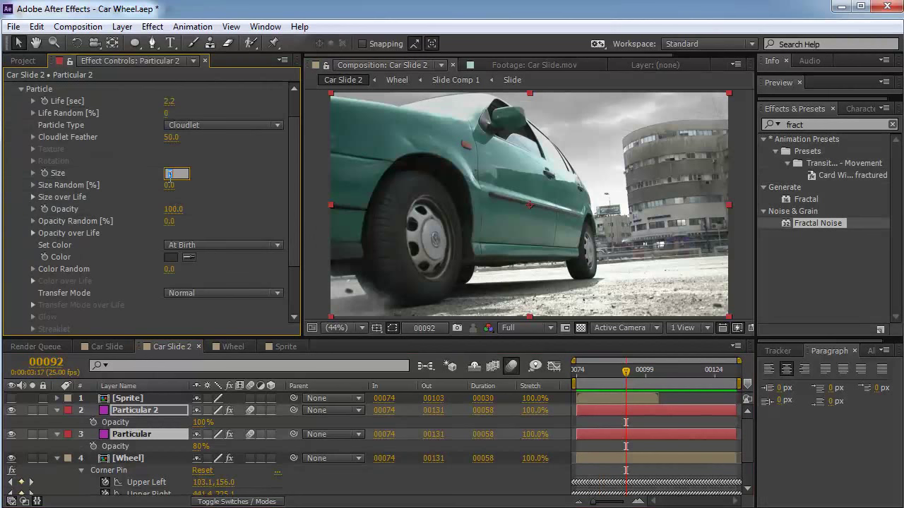
{"action": "type", "text": "3"}
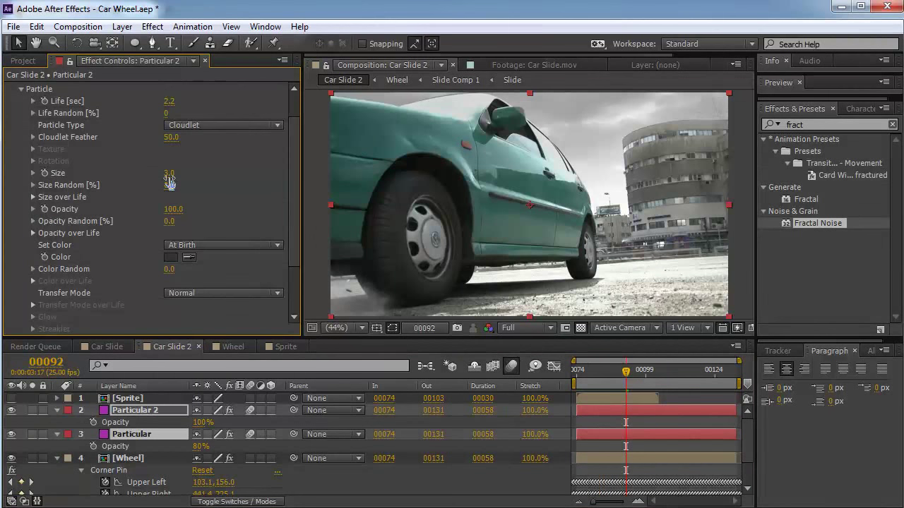
{"action": "double_click", "coordinate": [170, 173]}
{"action": "key", "text": "Return"}
- Pre-compose all layers of Car Slide 2 into a new composition named Animation, moving all attributes
{"action": "left_click", "coordinate": [129, 401]}
{"action": "key", "text": "ctrl+shift+c"}
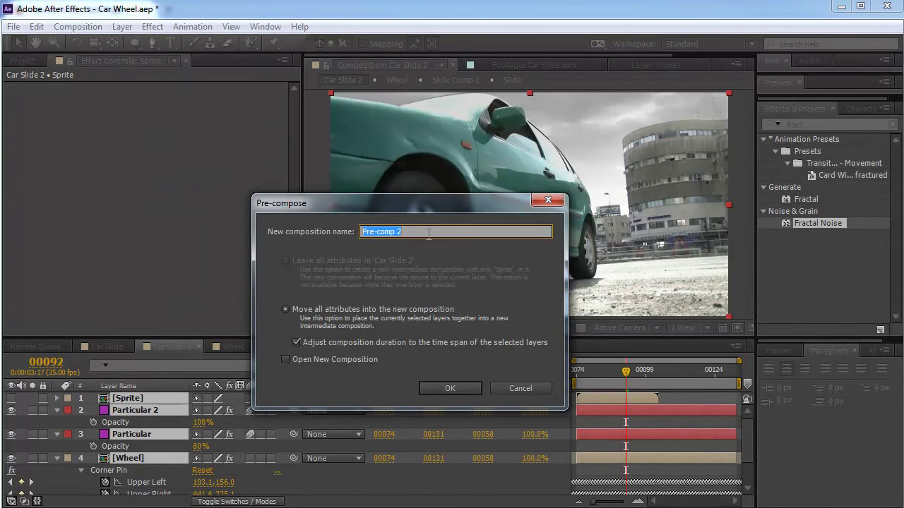
{"action": "type", "text": "Animation"}
{"action": "key", "text": "Return"}
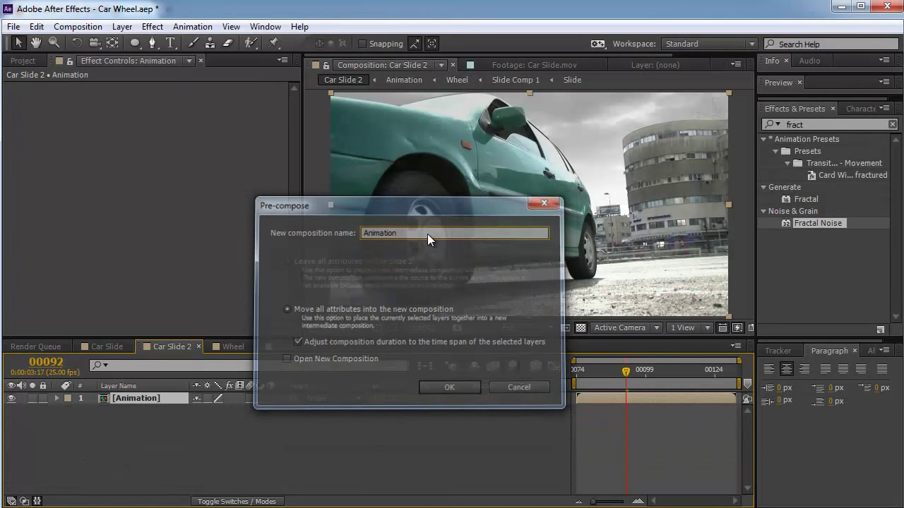
- Add the expression wiggle(2,20) to the Animation layer's Position and preview the camera shake
{"action": "key", "text": "p"}
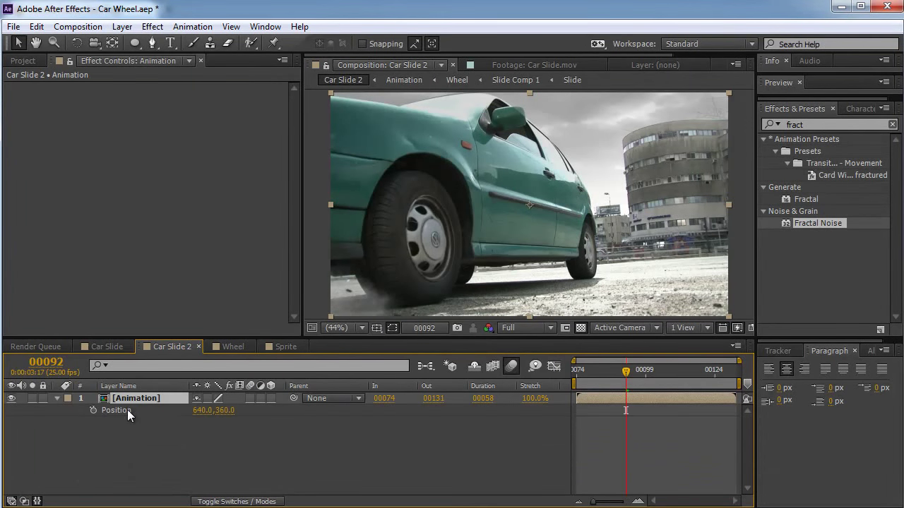
{"action": "left_click", "coordinate": [92, 411], "text": "alt"}
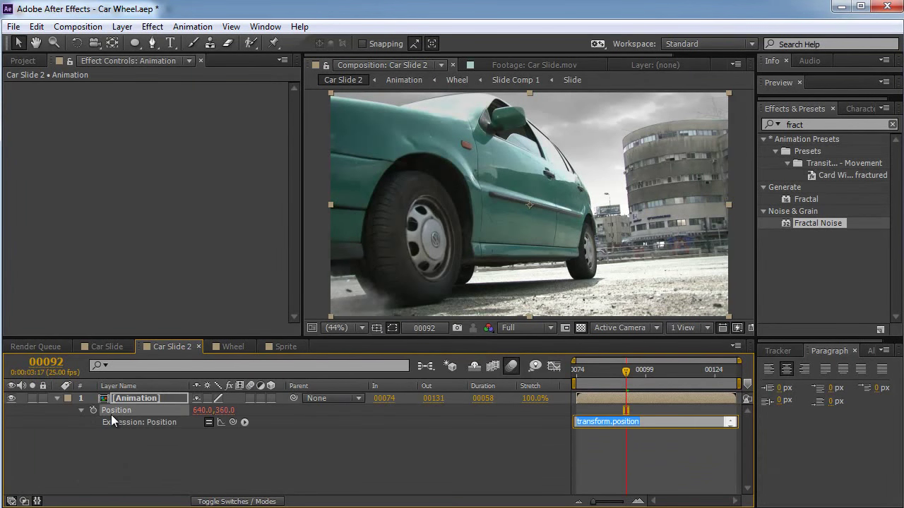
{"action": "type", "text": "wi"}
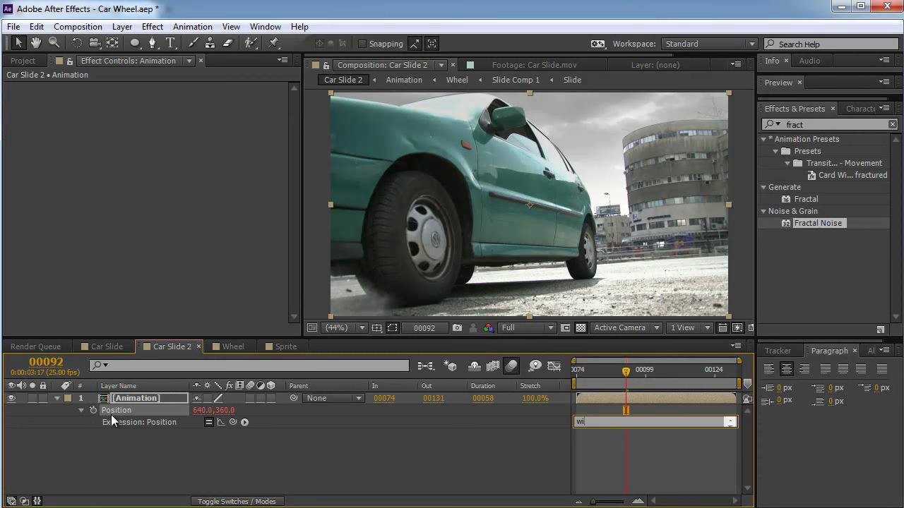
{"action": "type", "text": "ggle(2,20"}
{"action": "left_click", "coordinate": [111, 414]}
{"action": "key", "text": "space"}
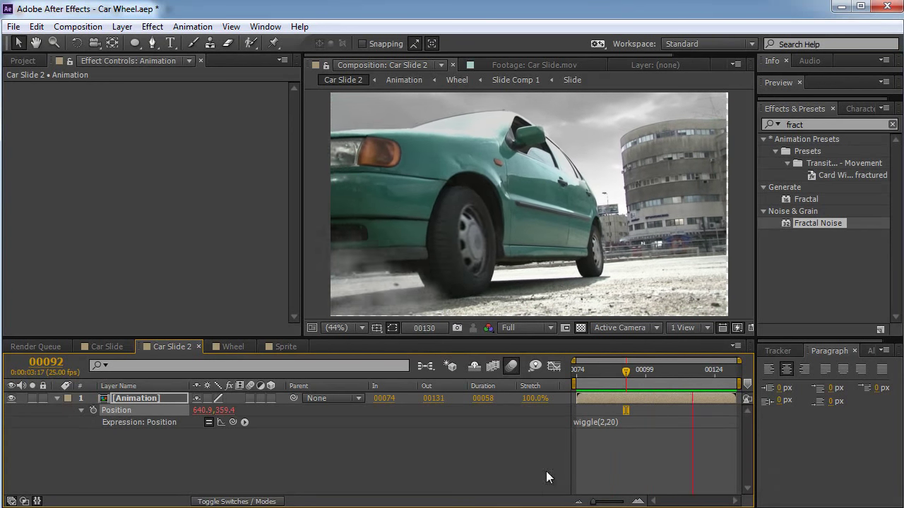
- Lower the wiggle frequency in the Animation layer's Position expression so it reads wiggle(1,20)
{"action": "left_click", "coordinate": [572, 456]}
{"action": "left_click", "coordinate": [595, 422]}
{"action": "left_click", "coordinate": [605, 422]}
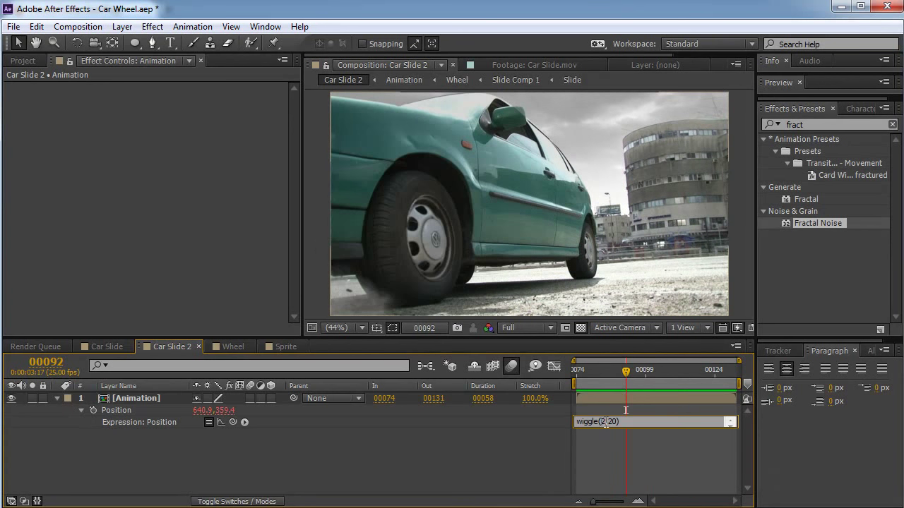
{"action": "key", "text": "KP_Enter"}
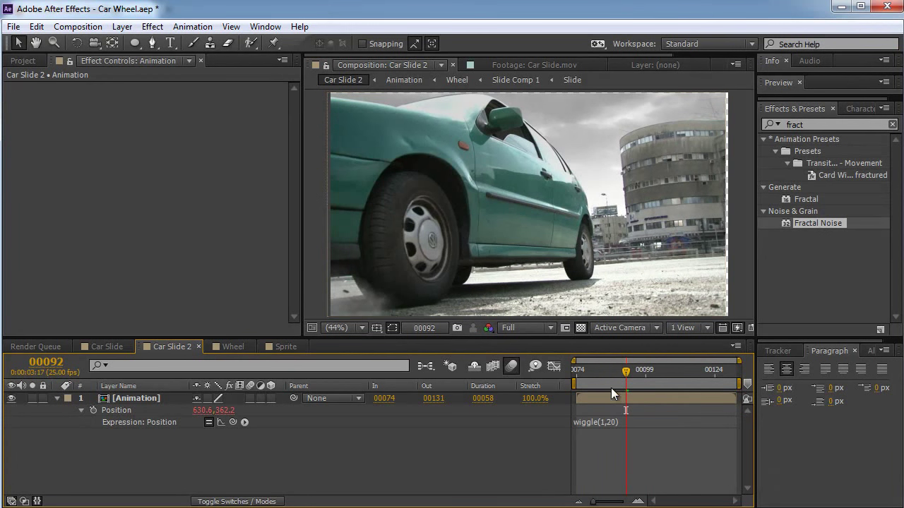
- Scale the Animation layer up to 103% to cover the exposed frame edges, and preview the shot
{"action": "left_click", "coordinate": [166, 395]}
{"action": "key", "text": "s"}
{"action": "left_click_drag", "start_coordinate": [212, 410], "coordinate": [229, 411]}
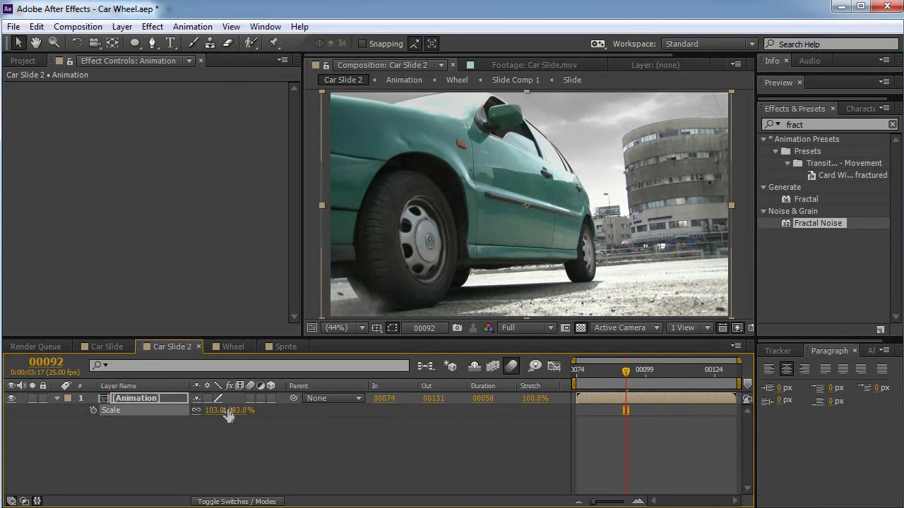
{"action": "key", "text": "space"}
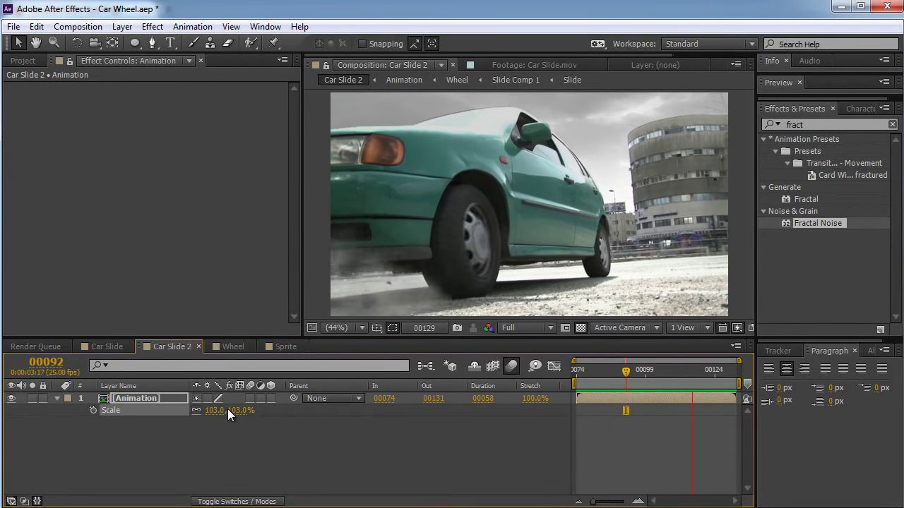
{"action": "key", "text": "space"}
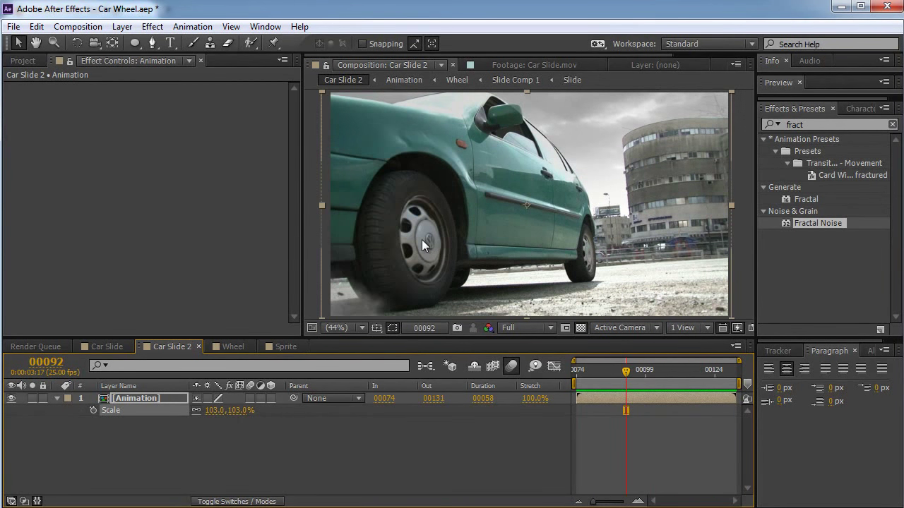